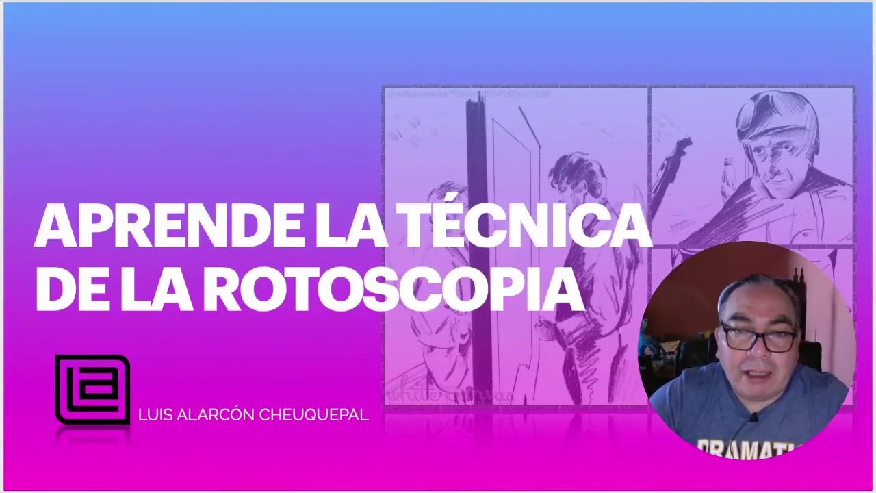
Settle on the '¿QUÉ ES LA ROTOSCOPIA?' slide with the 1914 Fleischer rotoscope illustration
{"action": "key", "text": "Right"}
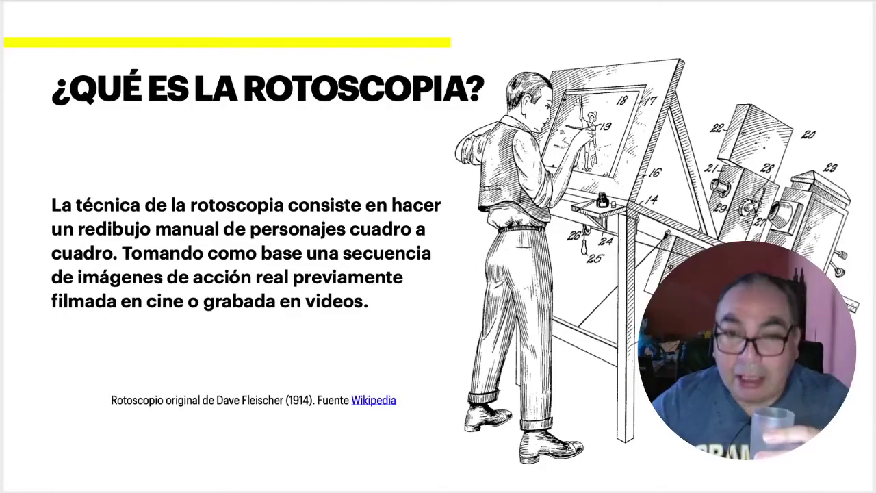
{"action": "key", "text": "Left"}
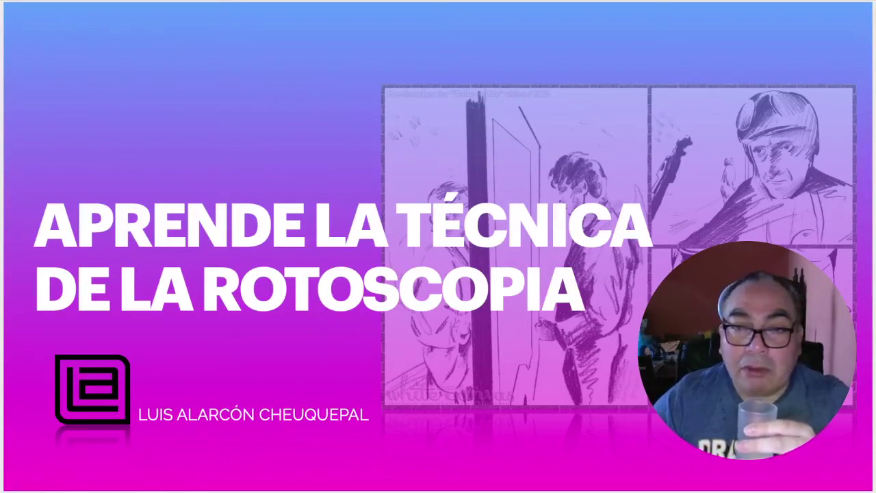
{"action": "key", "text": "Right"}
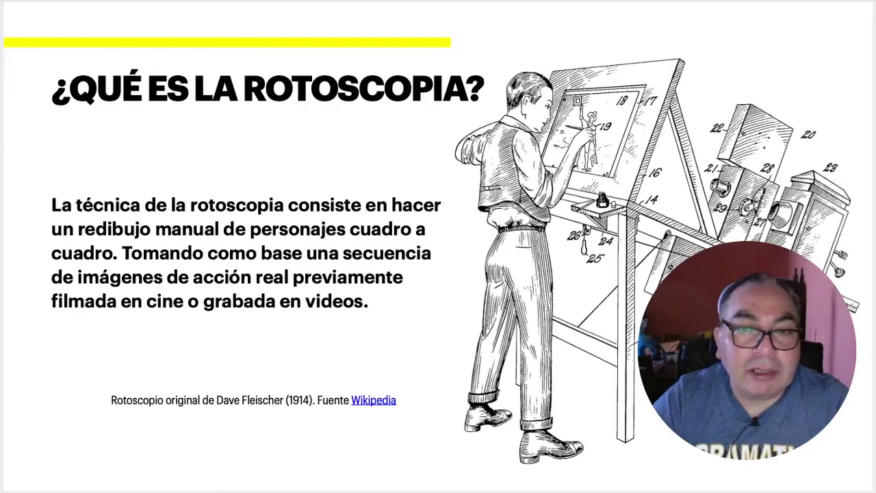
Advance to the follow-up rotoscopy slide showing the Lemonade video sketch
{"action": "scroll", "coordinate": [438, 246], "scroll_direction": "down", "scroll_amount": 2}
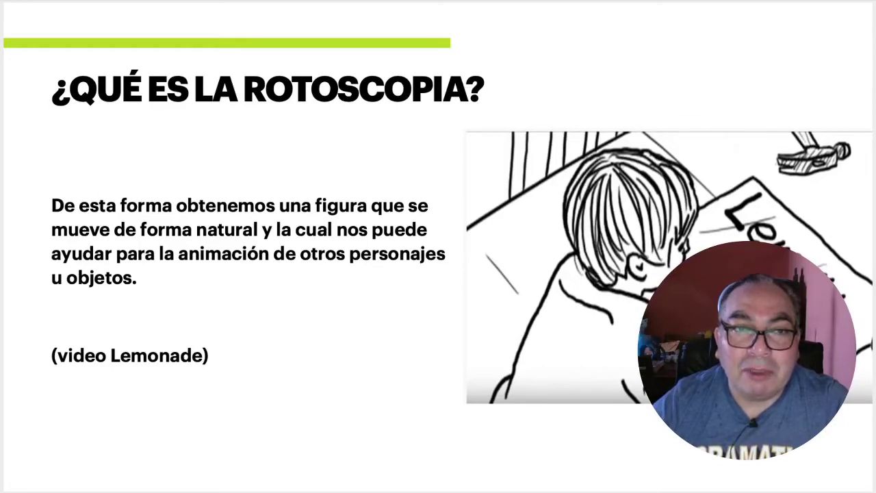
Advance to the 'UN POCO DE HISTORIA' slide about Max Fleischer
{"action": "key", "text": "Right"}
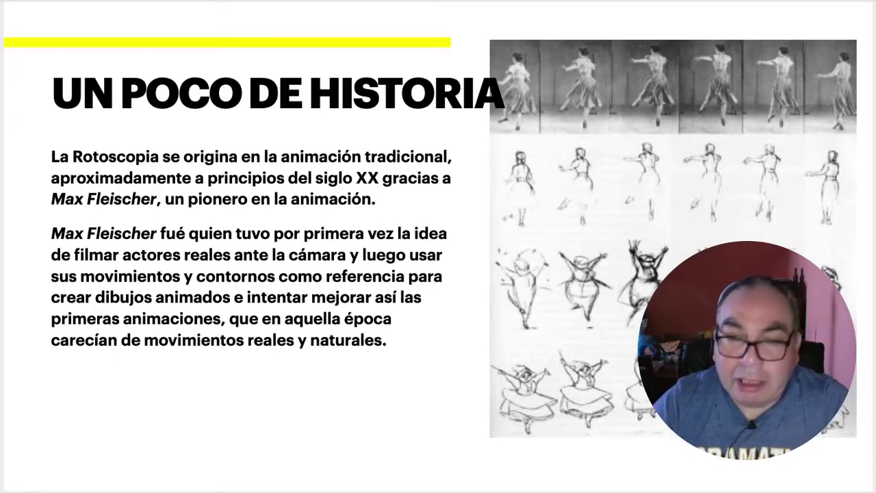
Advance to the 'ACTORES COMO FUENTE DE MOVIMIENTO' slide comparing the actress with Alice
{"action": "key", "text": "Right"}
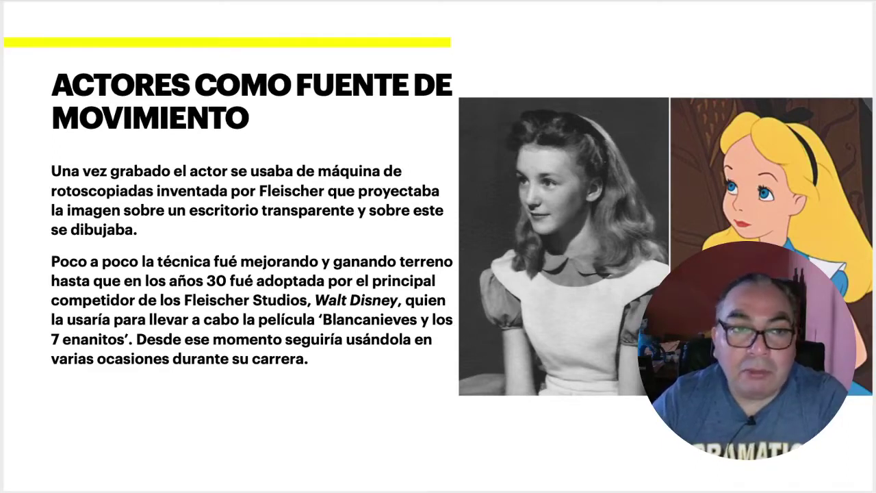
Advance to the 'EFECTOS ESPECIALES' slide with the rotoscoped face
{"action": "key", "text": "Right"}
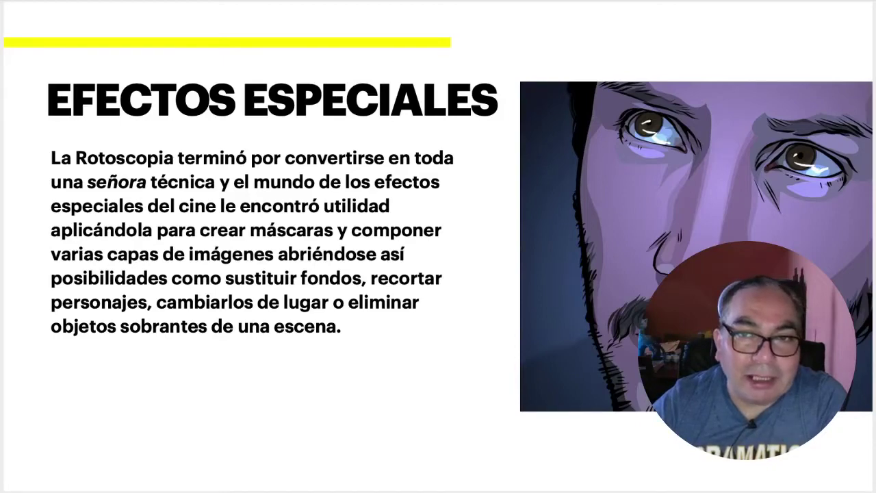
Advance to the 'ROTOSCOPIA Y EL CINE' slide listing Blancanieves, Tron and others
{"action": "key", "text": "Right"}
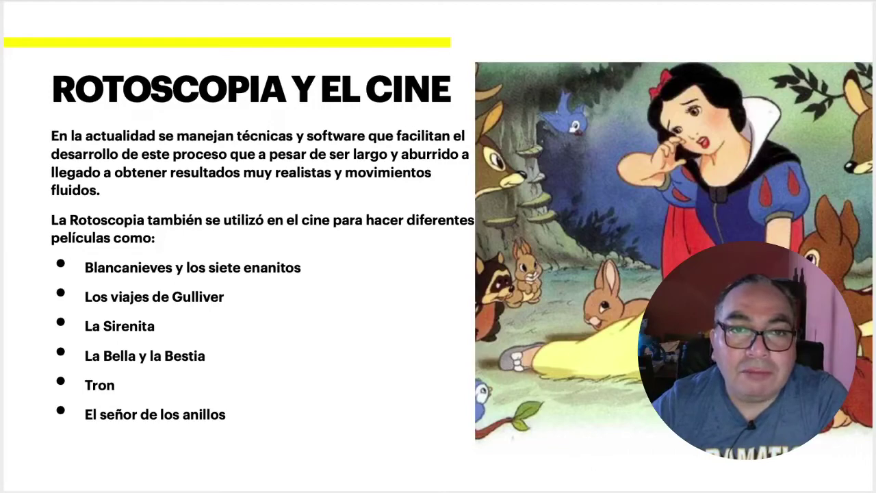
Advance to the 'CLIP MUSICALES' slide about A-ha's 'Take on me'
{"action": "key", "text": "Right"}
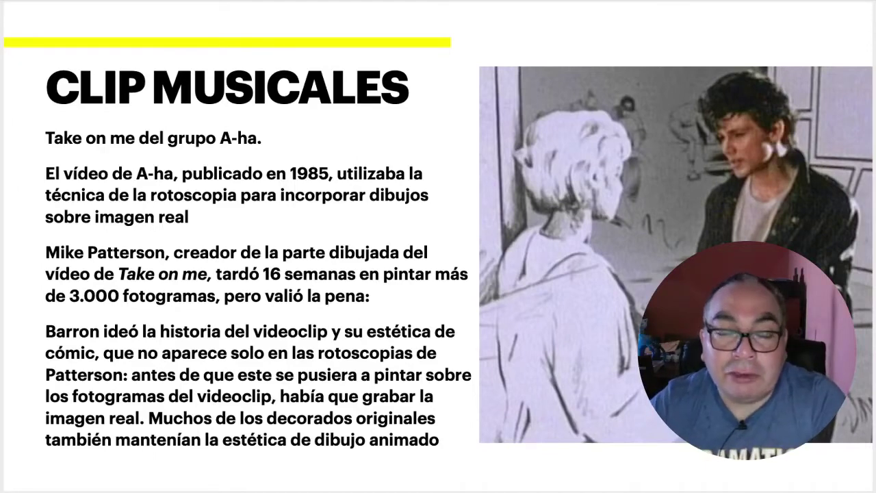
Advance past CLIP MUSICALES to the 'TAKE ON ME (1985) A-HA' sketches slide
{"action": "key", "text": "Right"}
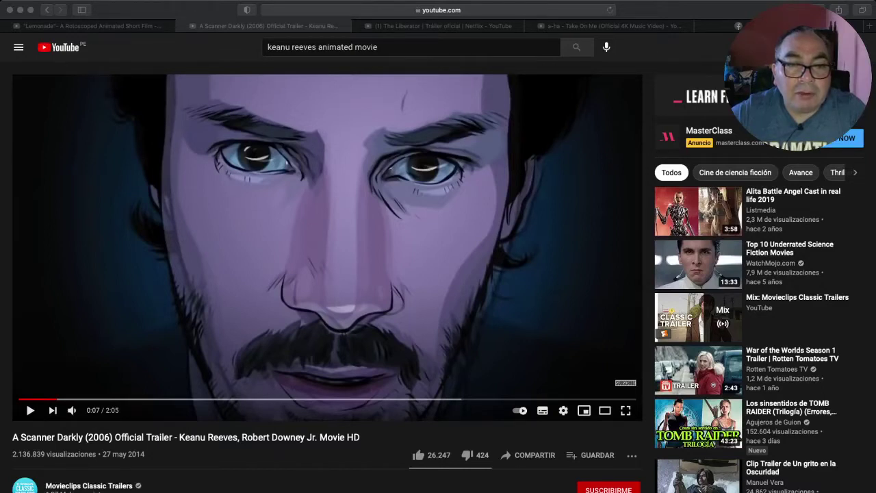
Bring the browser forward and switch to the 'Lemonade' rotoscoped short film tab
{"action": "left_click", "coordinate": [82, 342]}
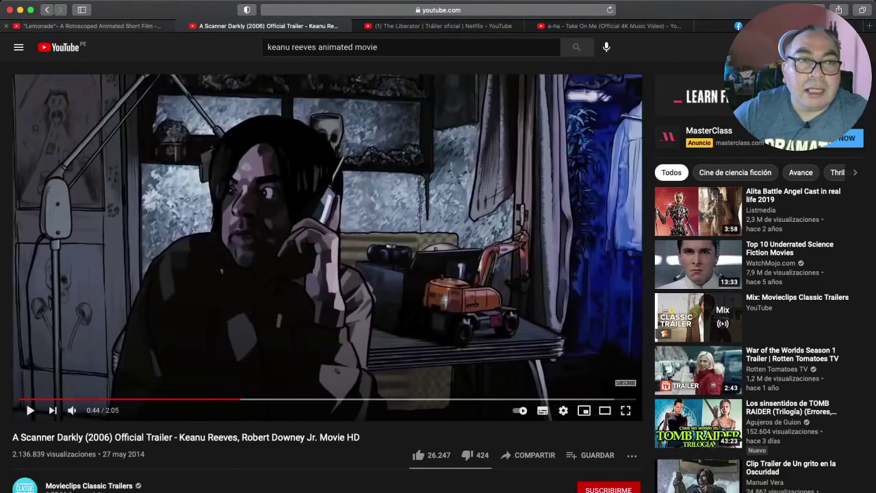
{"action": "left_click", "coordinate": [89, 25]}
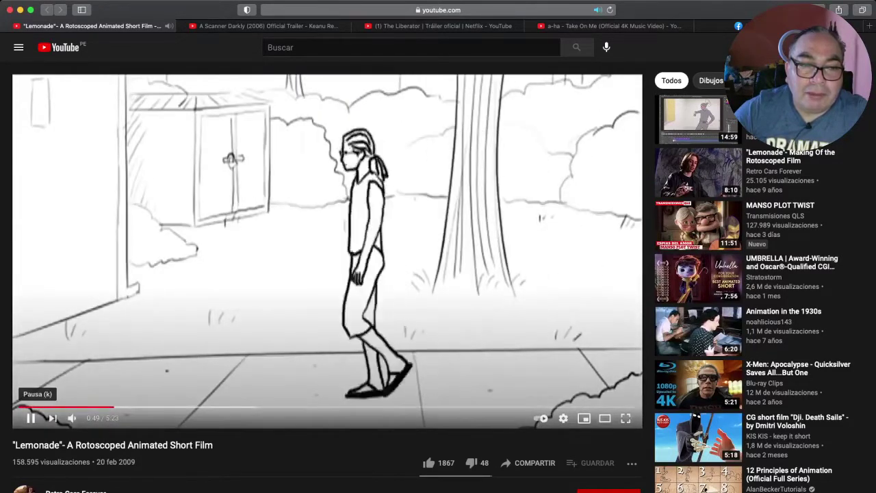
{"action": "left_click", "coordinate": [30, 417]}
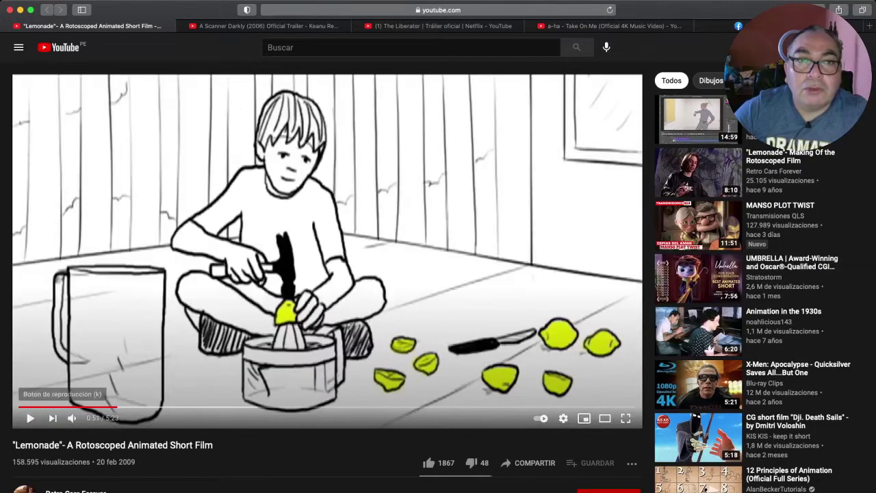
{"action": "left_click", "coordinate": [267, 25]}
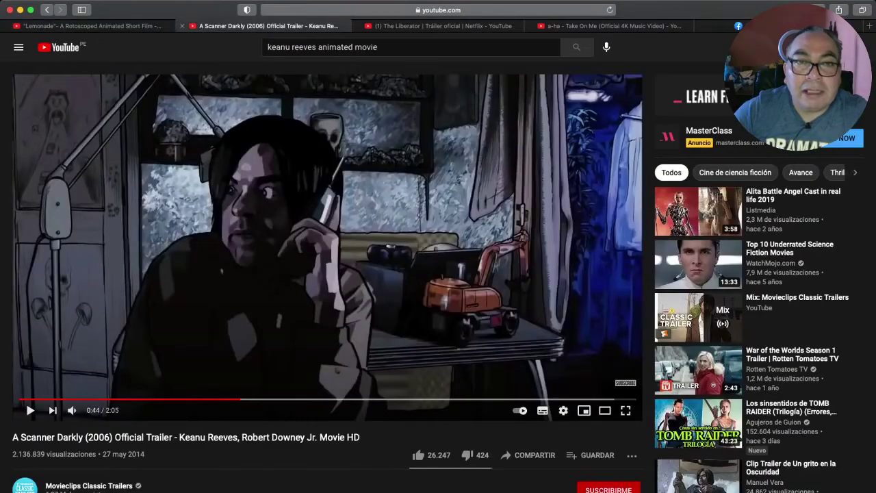
{"action": "left_click", "coordinate": [438, 25]}
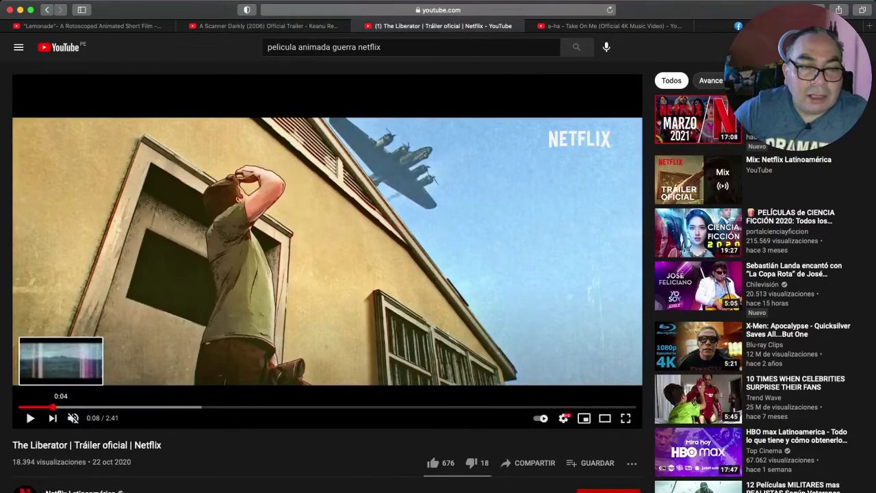
{"action": "left_click", "coordinate": [60, 407]}
{"action": "left_click", "coordinate": [582, 25]}
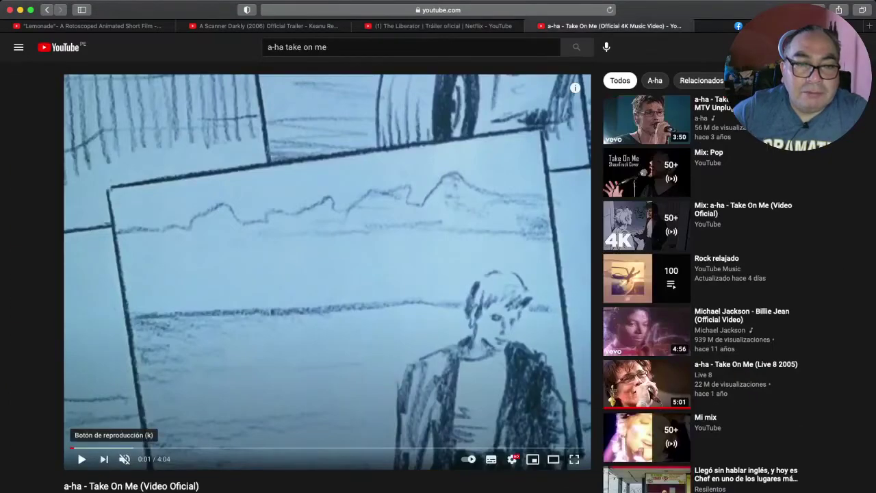
{"action": "left_click", "coordinate": [80, 459]}
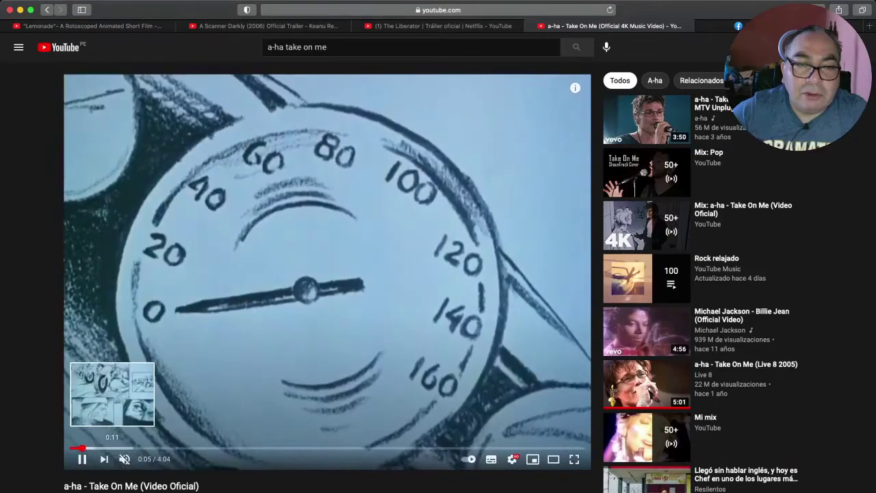
{"action": "left_click", "coordinate": [94, 448]}
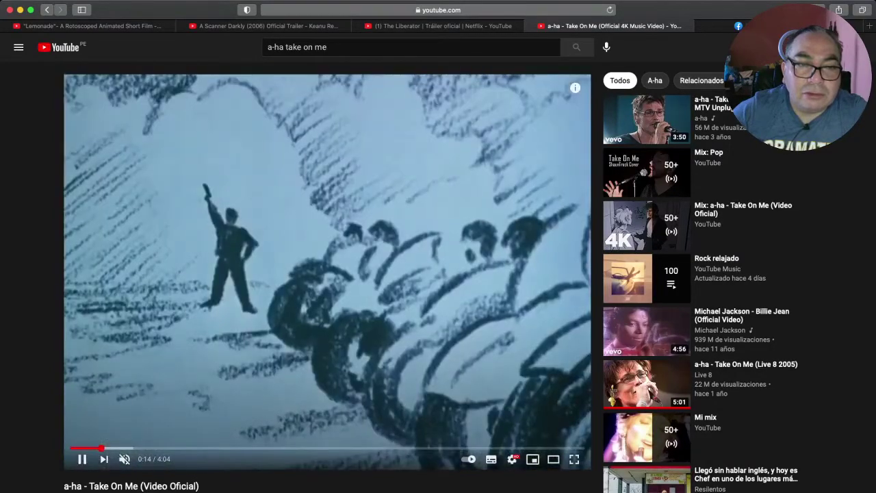
{"action": "left_click", "coordinate": [115, 449]}
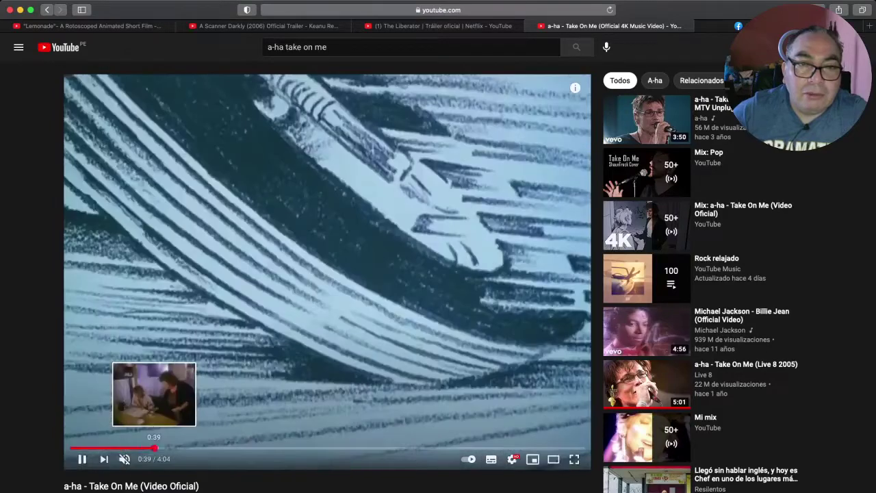
{"action": "left_click", "coordinate": [156, 449]}
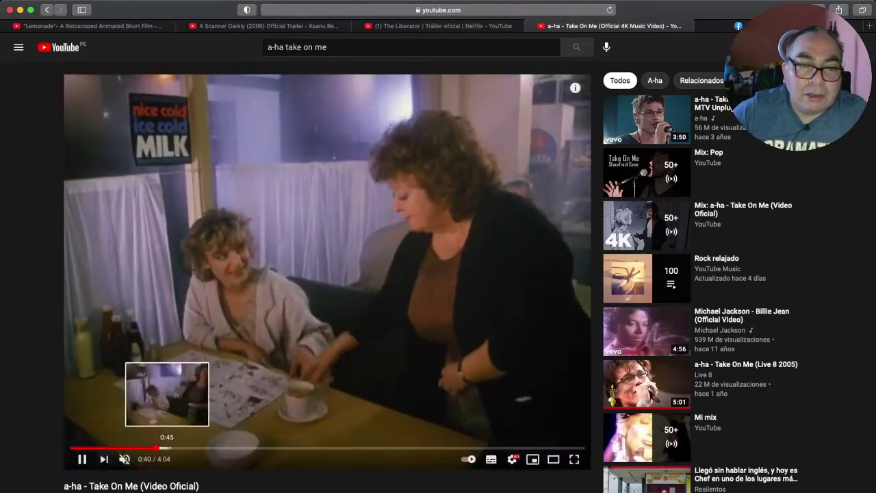
{"action": "left_click", "coordinate": [170, 449]}
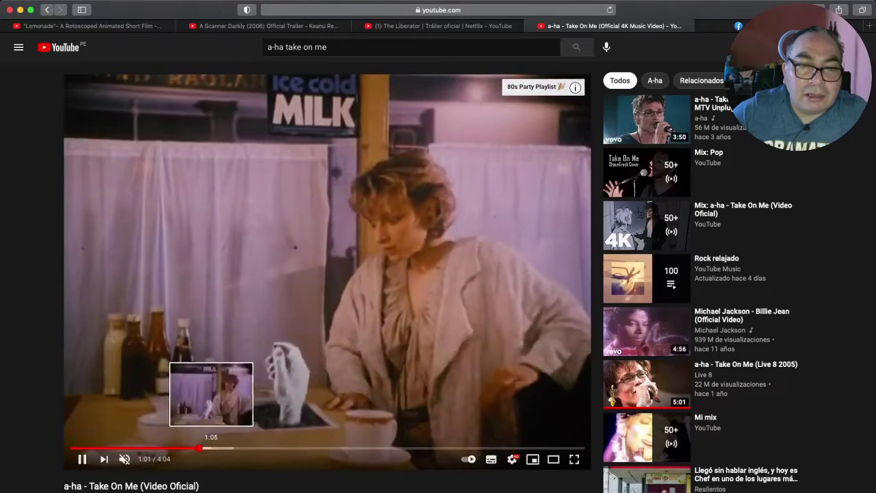
{"action": "left_click", "coordinate": [216, 448]}
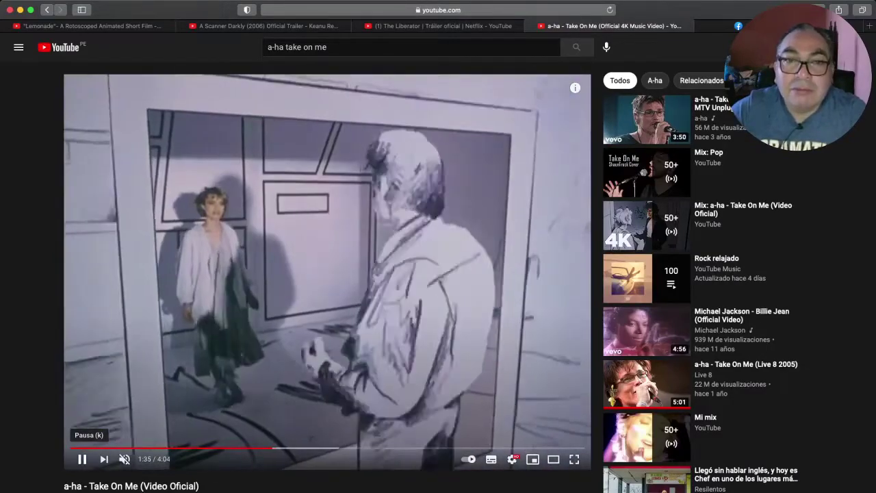
{"action": "left_click", "coordinate": [82, 457]}
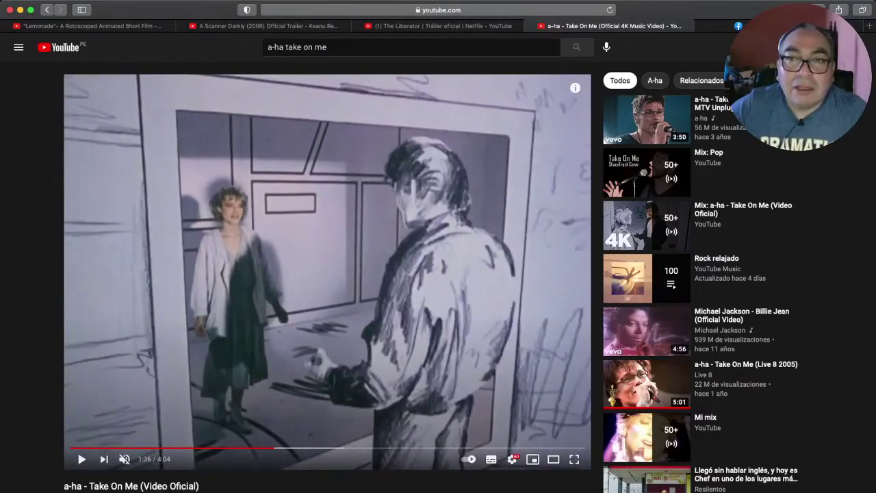
{"action": "key", "text": "ctrl+Tab"}
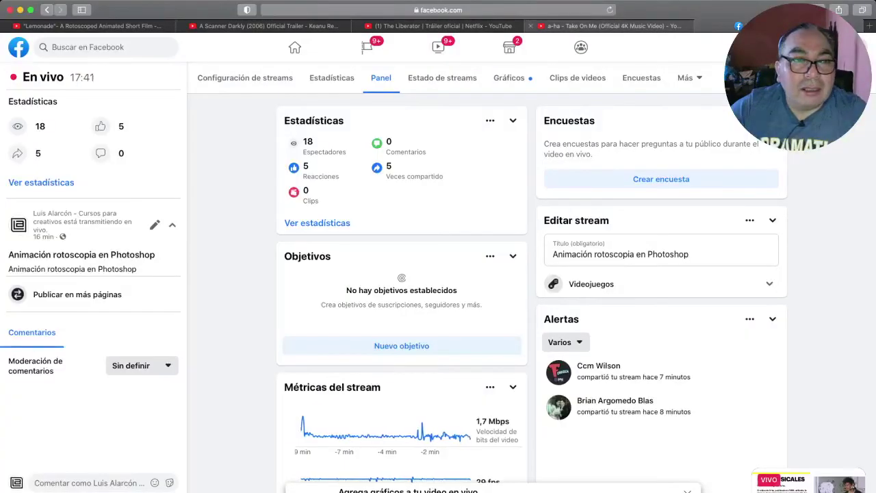
{"action": "key", "text": "ctrl+shift+Tab"}
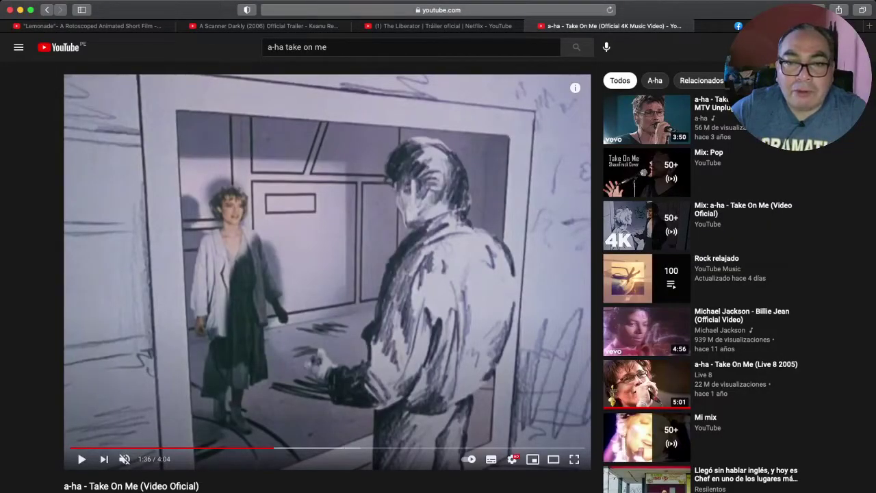
{"action": "key", "text": "super+Tab"}
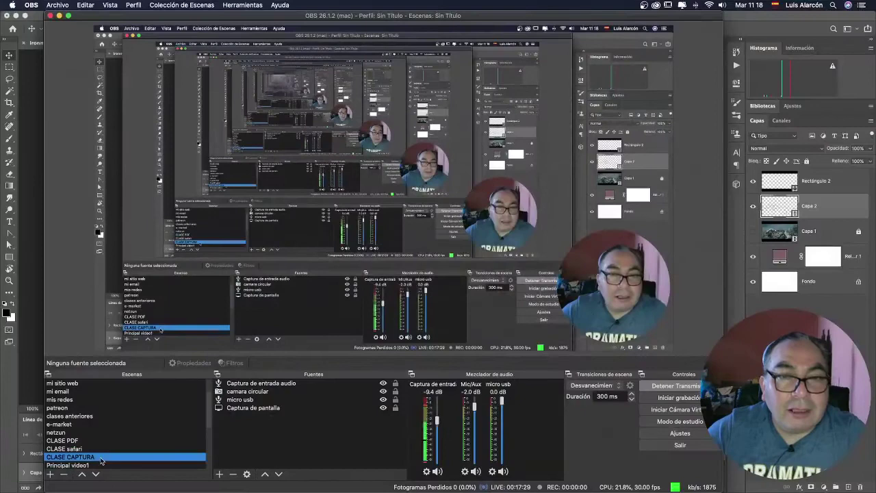
In Photoshop, show the Capa 1 video footage and hide the Capa 2 line drawing
{"action": "key", "text": "super+Tab"}
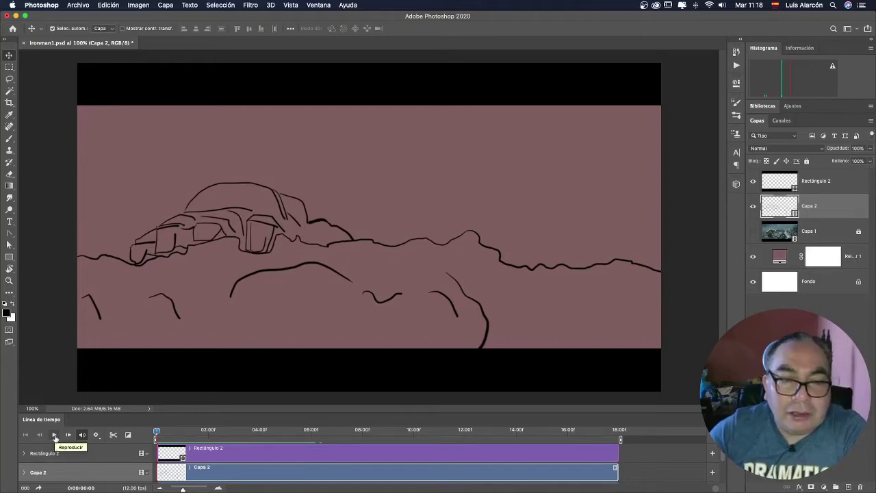
{"action": "left_click", "coordinate": [754, 231]}
{"action": "left_click", "coordinate": [754, 206]}
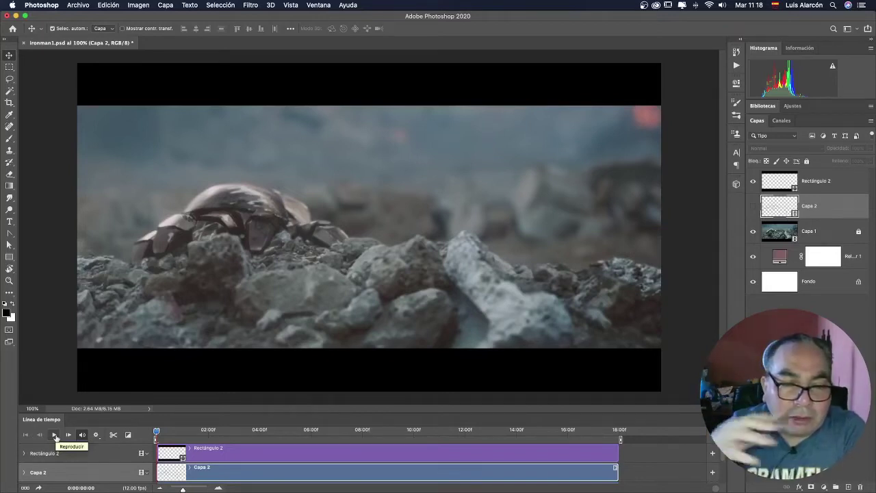
Play the timeline, stop it, and scrub the playhead to a later frame
{"action": "left_click", "coordinate": [54, 435]}
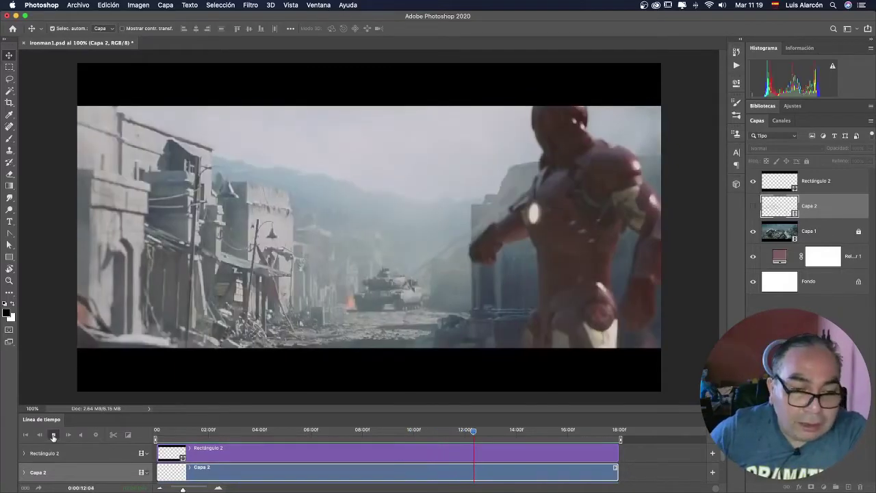
{"action": "left_click", "coordinate": [53, 437]}
{"action": "mouse_move", "coordinate": [468, 439]}
{"action": "left_mouse_down"}
{"action": "mouse_move", "coordinate": [627, 438]}
{"action": "mouse_move", "coordinate": [275, 429]}
{"action": "mouse_move", "coordinate": [288, 430]}
{"action": "left_mouse_up"}
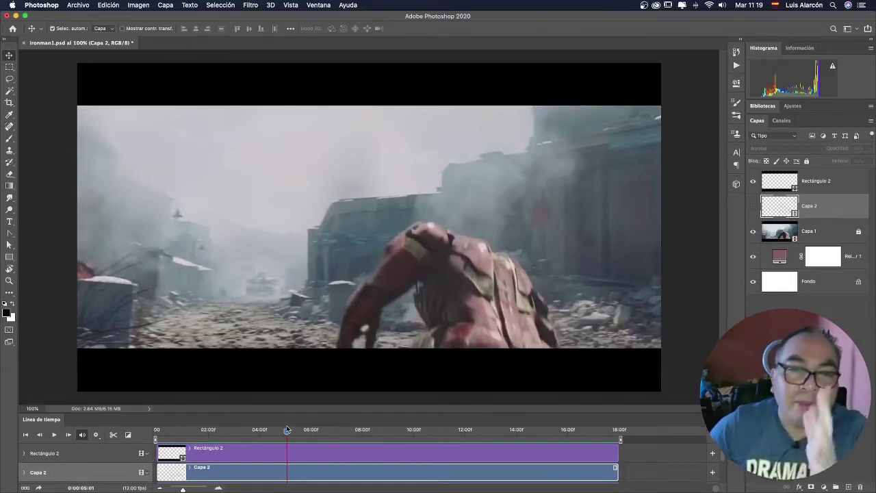
Show Capa 2's line drawing, hide the Capa 1 footage, and rewind to frame 0
{"action": "left_click", "coordinate": [754, 206]}
{"action": "left_click", "coordinate": [754, 234]}
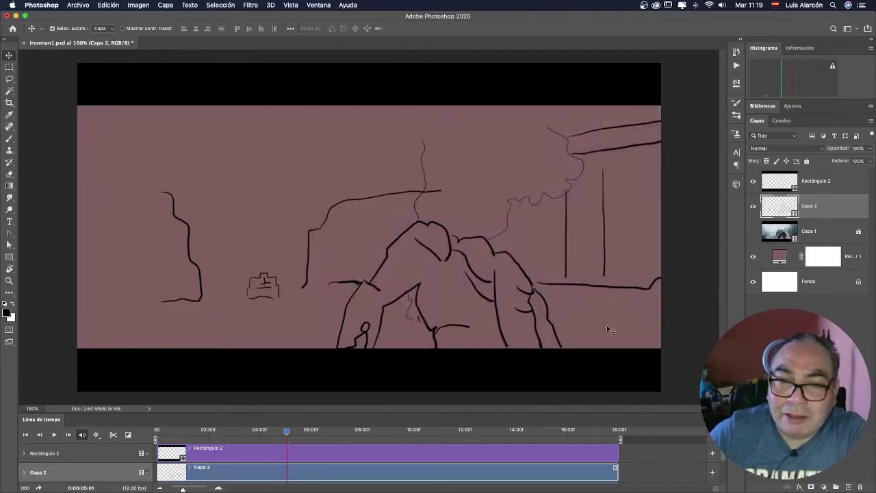
{"action": "left_click_drag", "start_coordinate": [286, 432], "coordinate": [140, 433]}
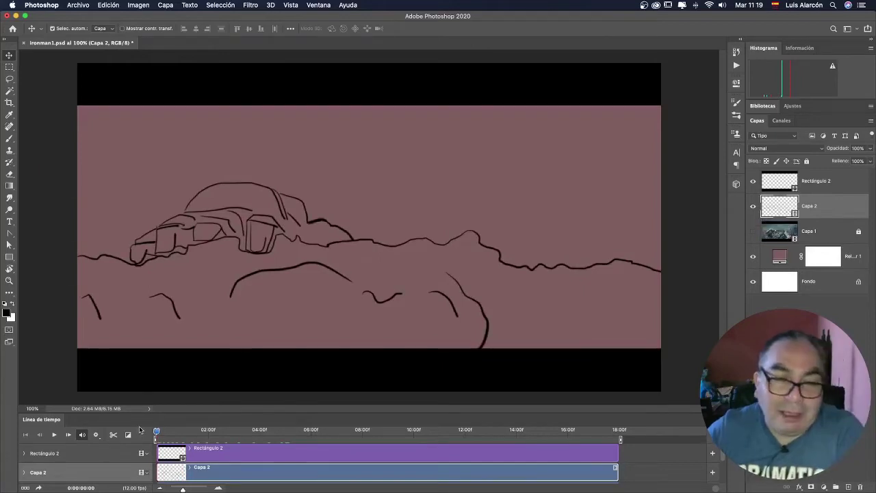
Play the traced line animation twice, rewinding between runs, then scrub back through the frames
{"action": "left_click", "coordinate": [55, 435]}
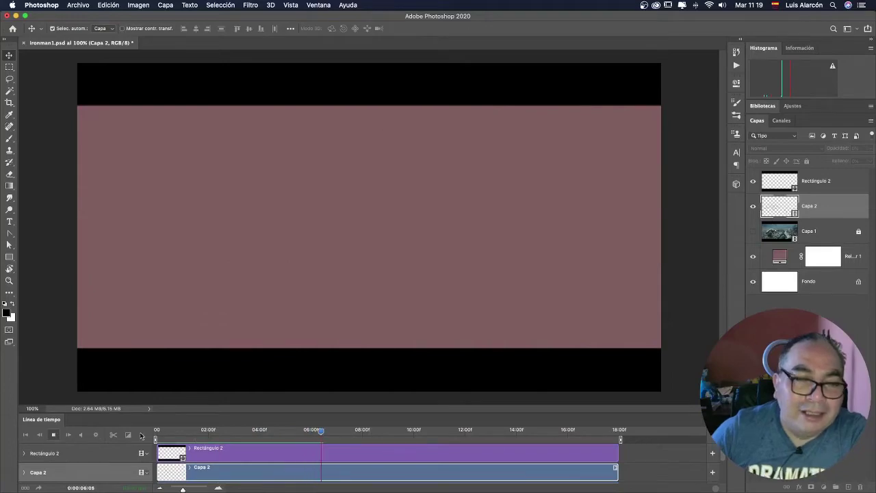
{"action": "left_click", "coordinate": [54, 435]}
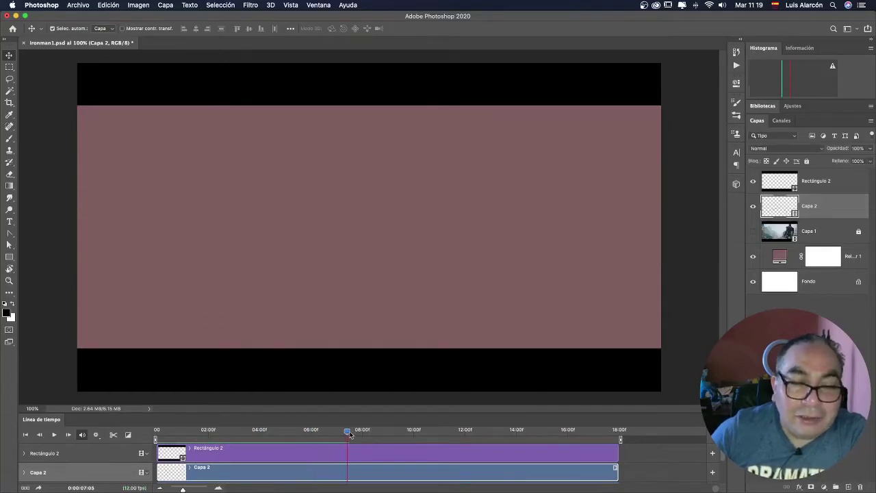
{"action": "left_click_drag", "start_coordinate": [349, 435], "coordinate": [156, 433]}
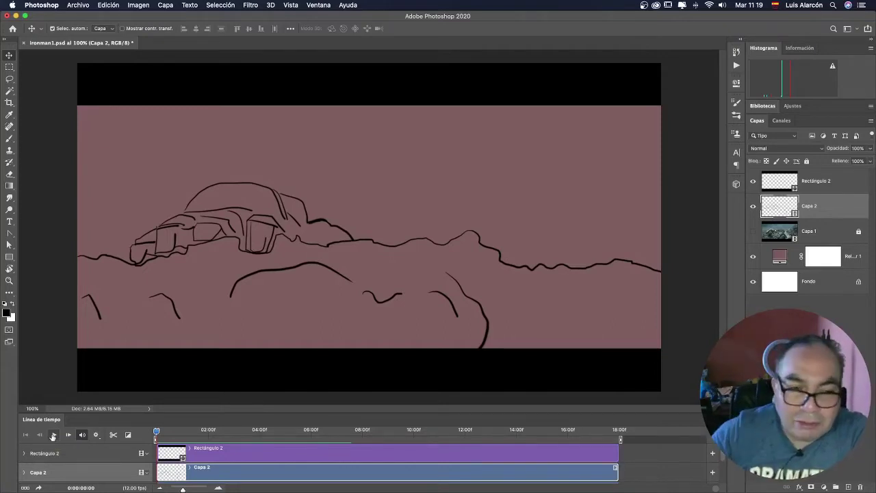
{"action": "left_click", "coordinate": [52, 435]}
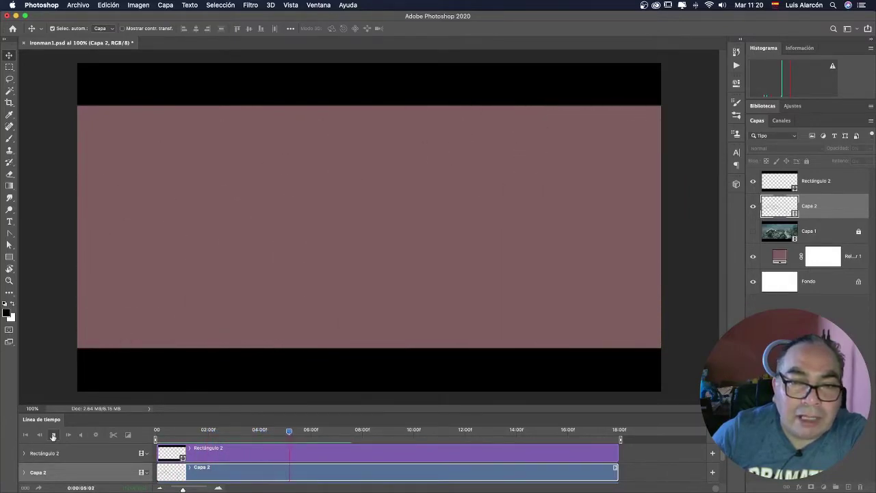
{"action": "left_click", "coordinate": [53, 435]}
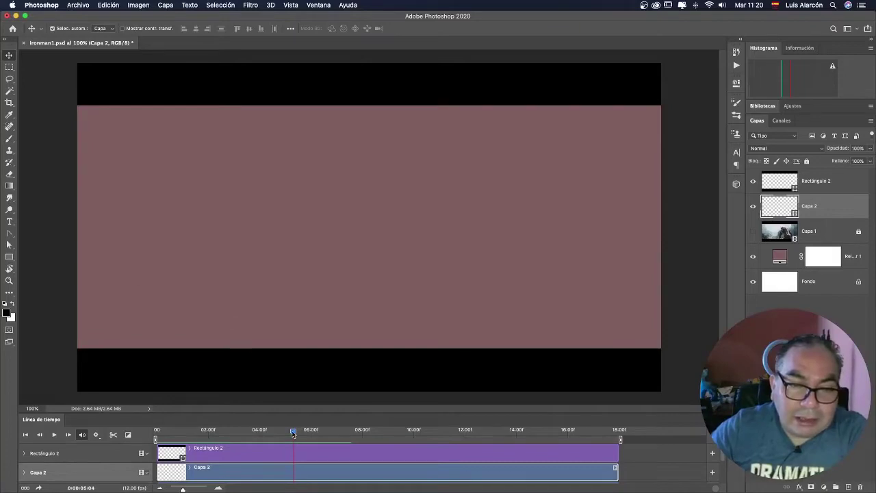
{"action": "left_click_drag", "start_coordinate": [293, 433], "coordinate": [157, 430]}
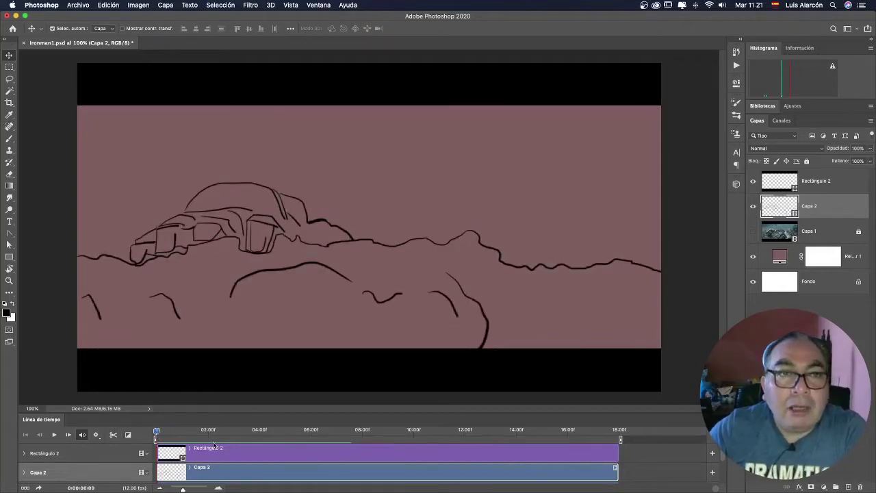
Close ironman1.psd without saving and apply the Aspectos esenciales workspace
{"action": "left_click", "coordinate": [22, 43]}
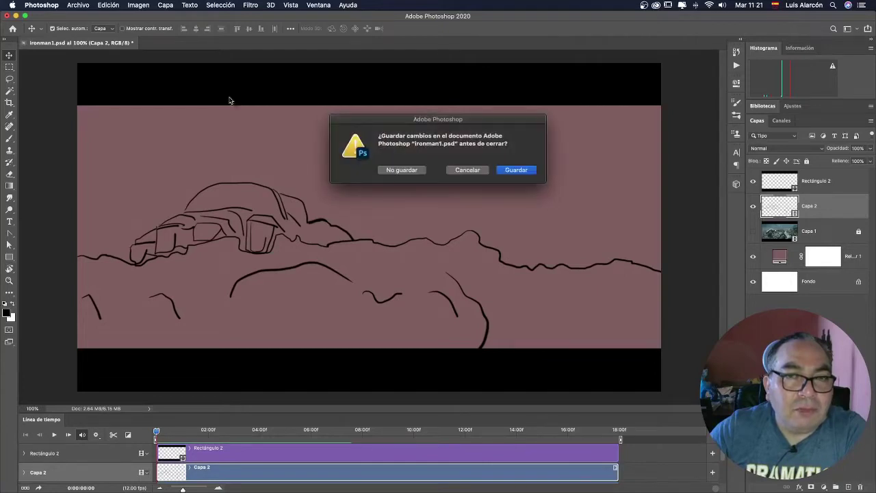
{"action": "left_click", "coordinate": [417, 173]}
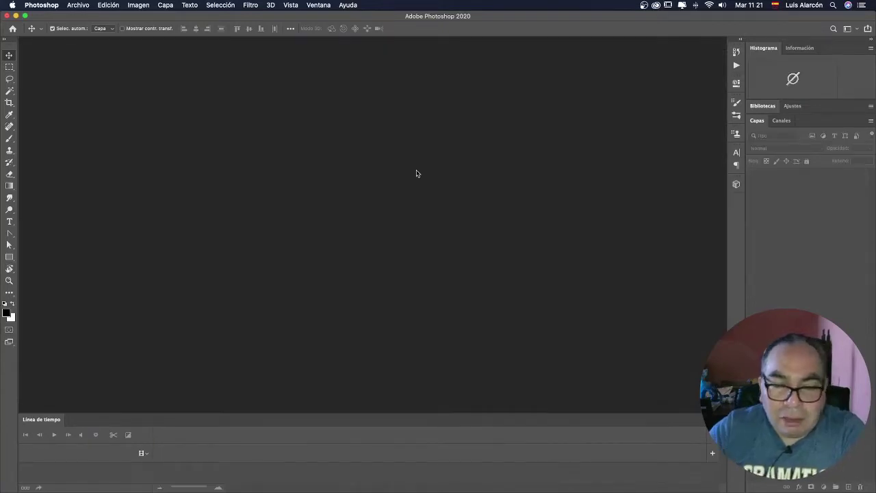
{"action": "left_click", "coordinate": [856, 28]}
{"action": "left_click", "coordinate": [848, 25]}
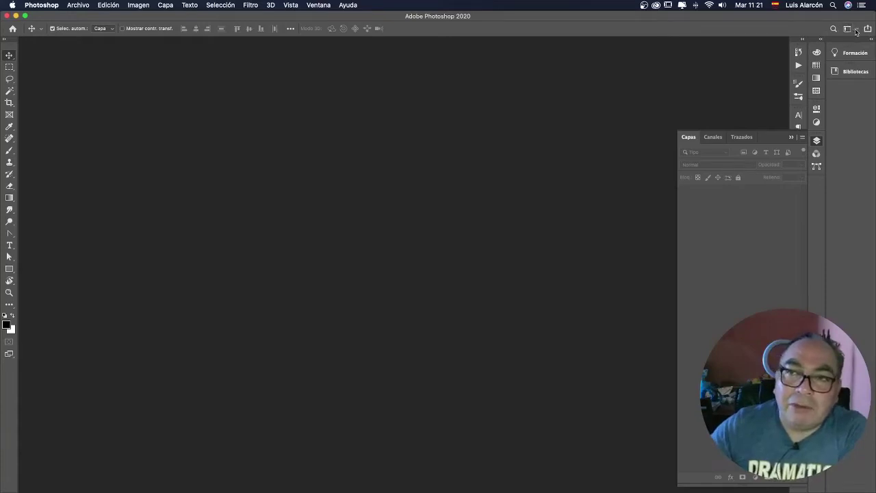
Switch to the Movimiento workspace with its timeline panel
{"action": "left_click", "coordinate": [856, 30]}
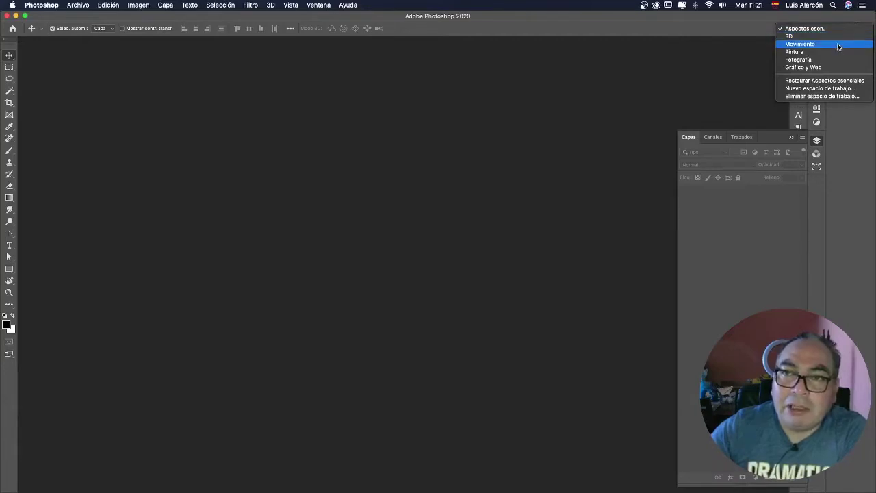
{"action": "left_click", "coordinate": [837, 44]}
{"action": "left_click", "coordinate": [319, 4]}
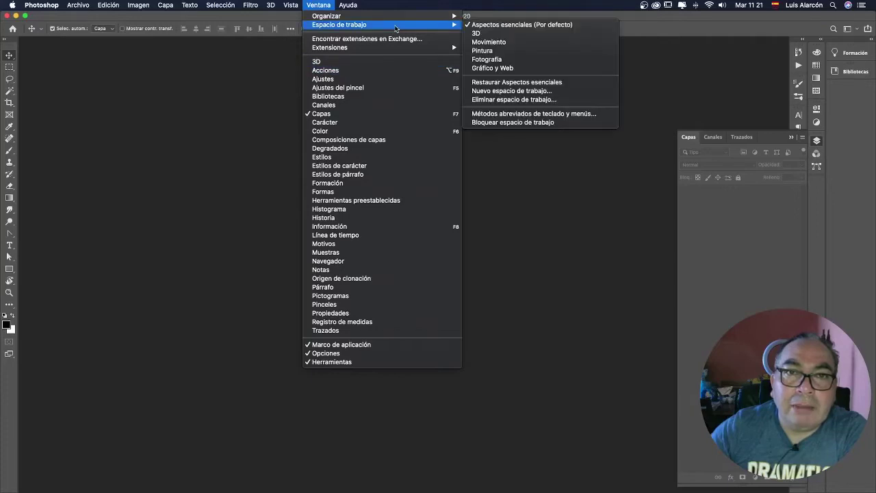
{"action": "mouse_move", "coordinate": [340, 24]}
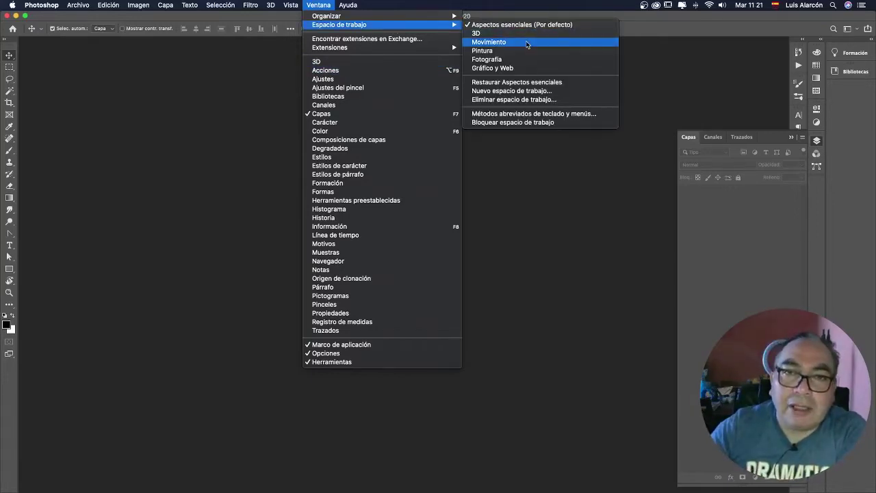
{"action": "left_click", "coordinate": [526, 44]}
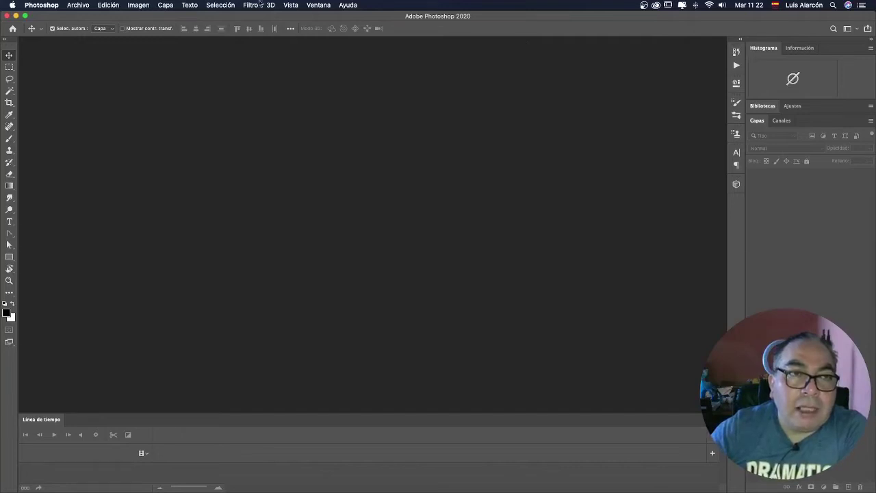
{"action": "left_click", "coordinate": [74, 6]}
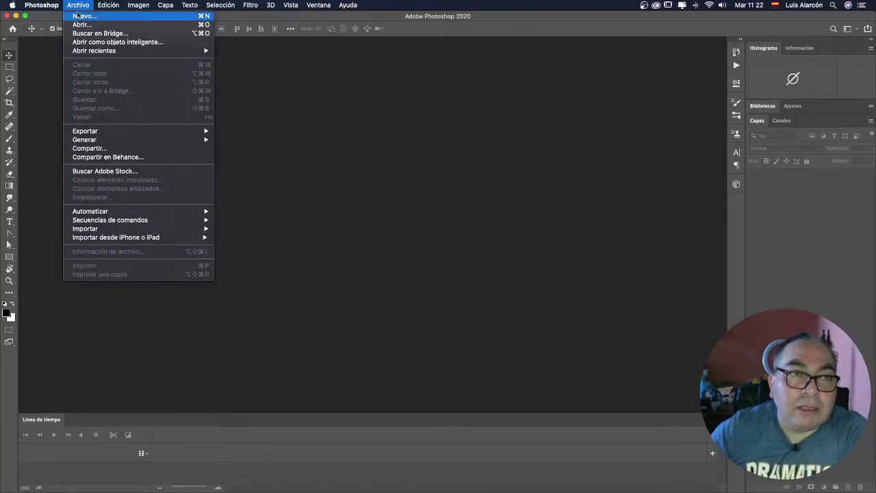
Create a new 1280×720 document from the Película y vídeo HDV/HDTV 720p preset
{"action": "left_click", "coordinate": [82, 17]}
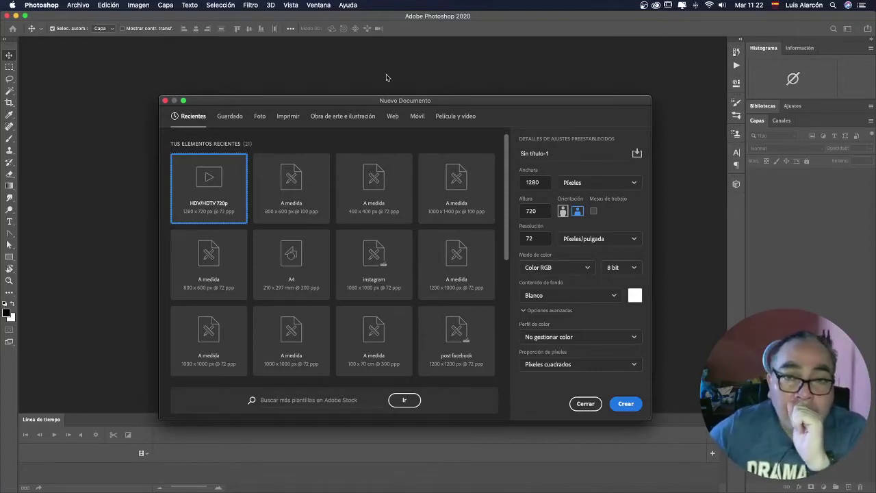
{"action": "left_click_drag", "start_coordinate": [450, 101], "coordinate": [445, 80]}
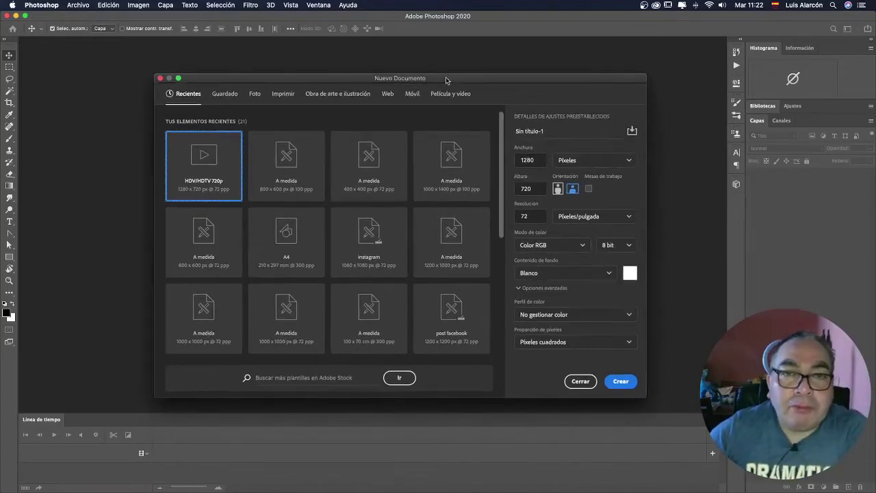
{"action": "left_click", "coordinate": [222, 97]}
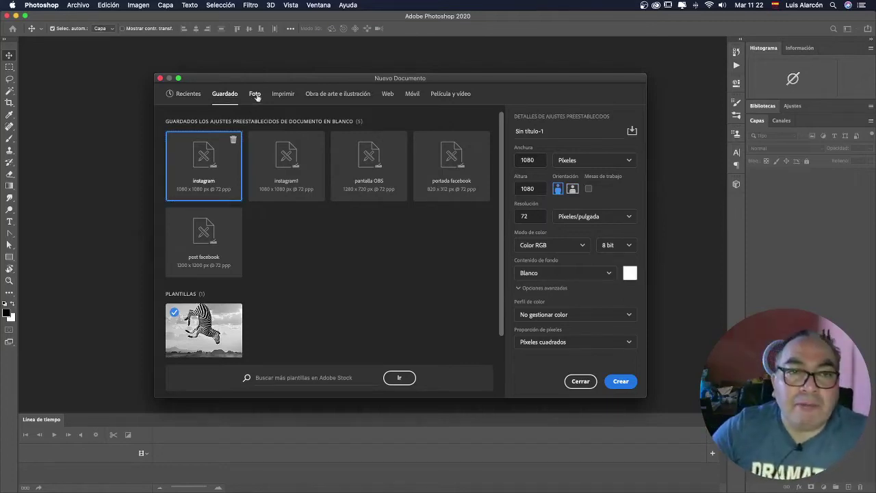
{"action": "left_click", "coordinate": [254, 94]}
{"action": "left_click", "coordinate": [283, 95]}
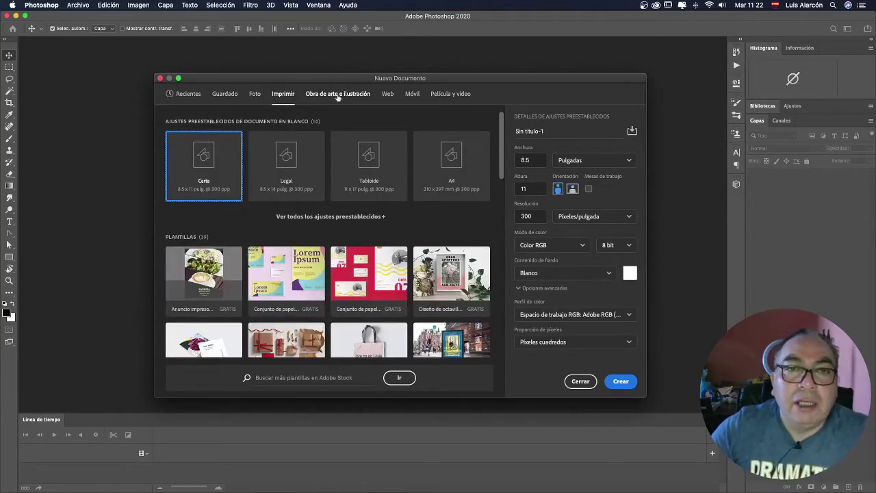
{"action": "left_click", "coordinate": [386, 96]}
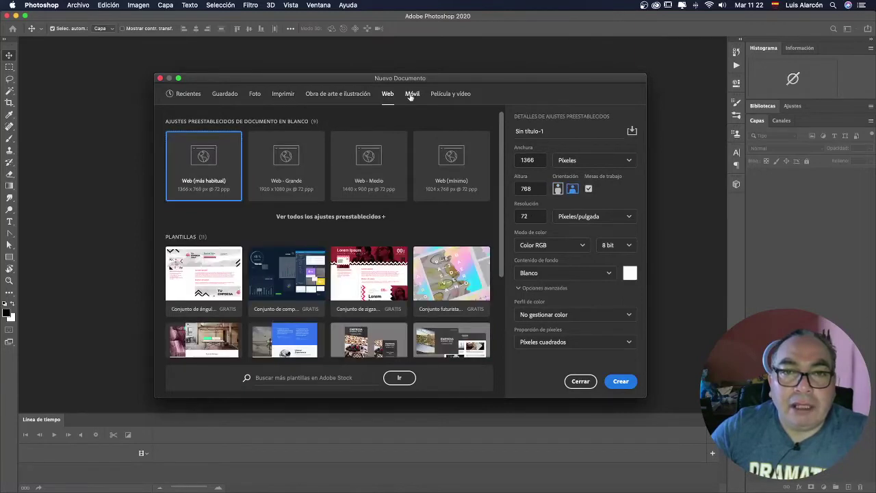
{"action": "left_click", "coordinate": [411, 96]}
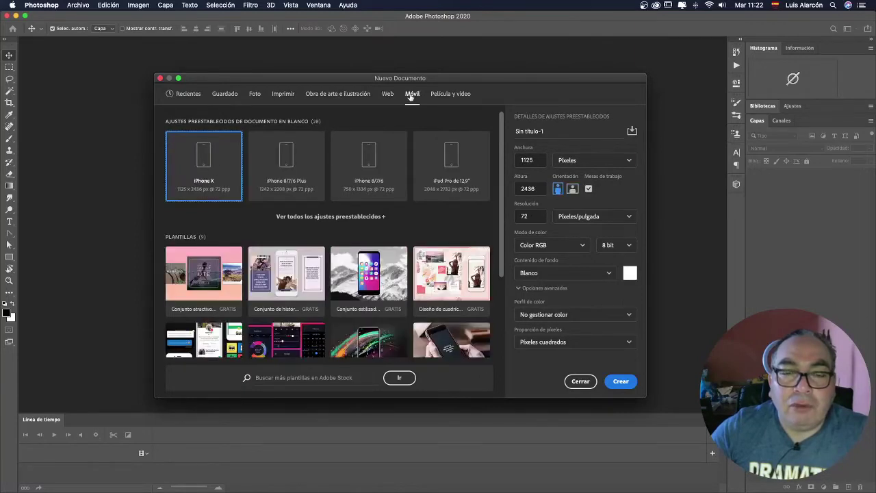
{"action": "left_click", "coordinate": [463, 95]}
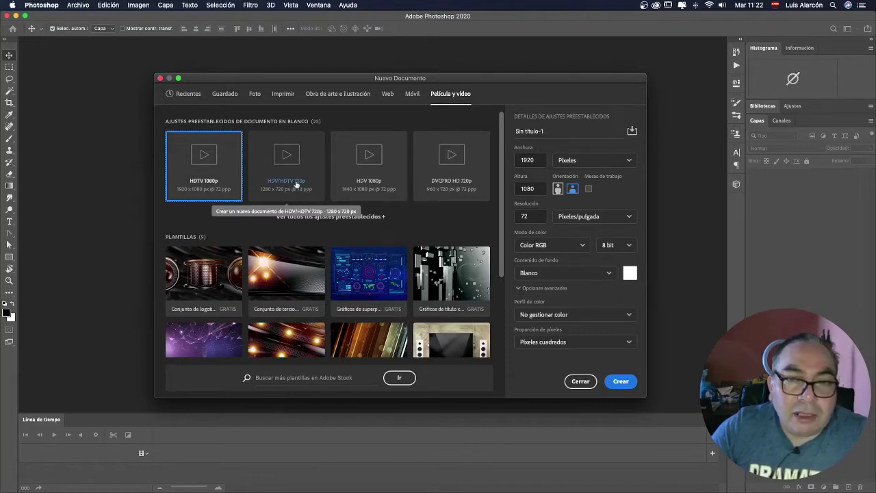
{"action": "scroll", "coordinate": [498, 244], "scroll_direction": "down", "scroll_amount": 3}
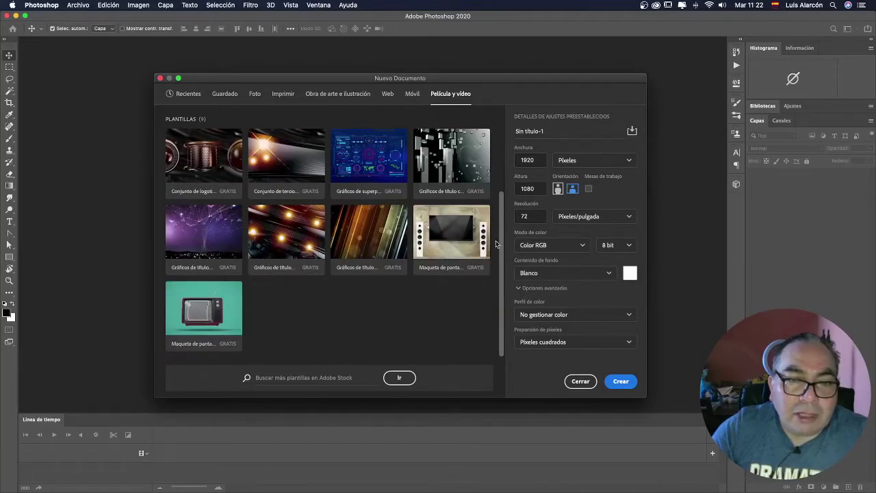
{"action": "scroll", "coordinate": [498, 244], "scroll_direction": "up", "scroll_amount": 3}
{"action": "left_click", "coordinate": [280, 197]}
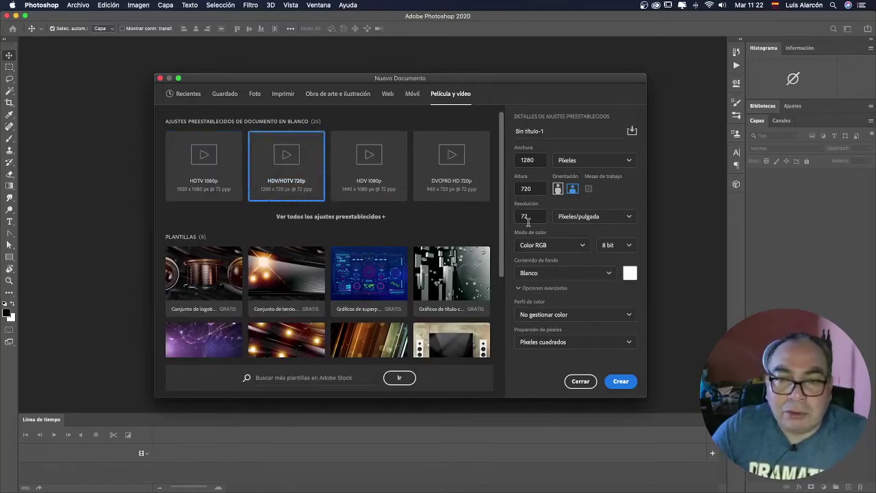
{"action": "left_click", "coordinate": [628, 385]}
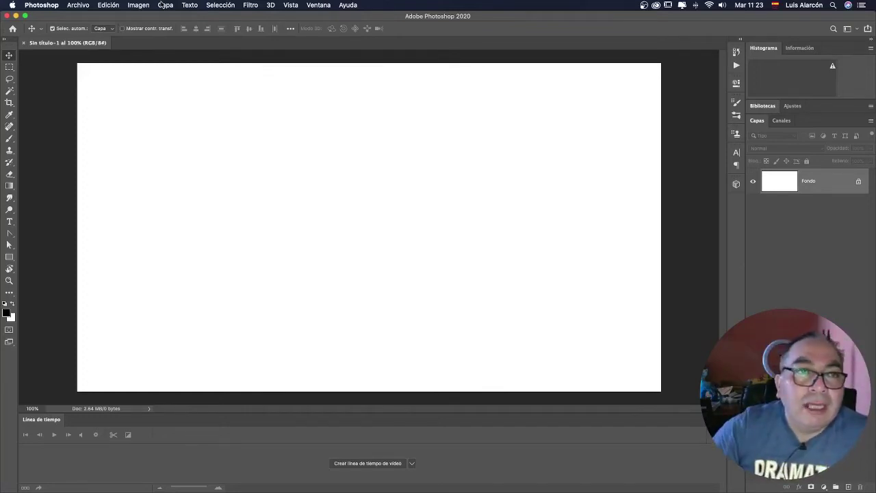
Import the Gulmira fight scene mp4 as video layer Capa 1 via Nueva capa de vídeo desde archivo
{"action": "left_click", "coordinate": [75, 6]}
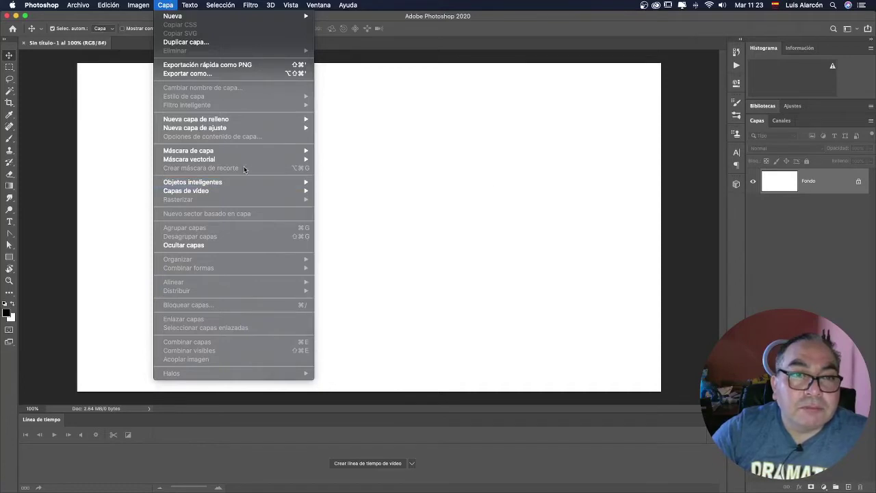
{"action": "mouse_move", "coordinate": [205, 191]}
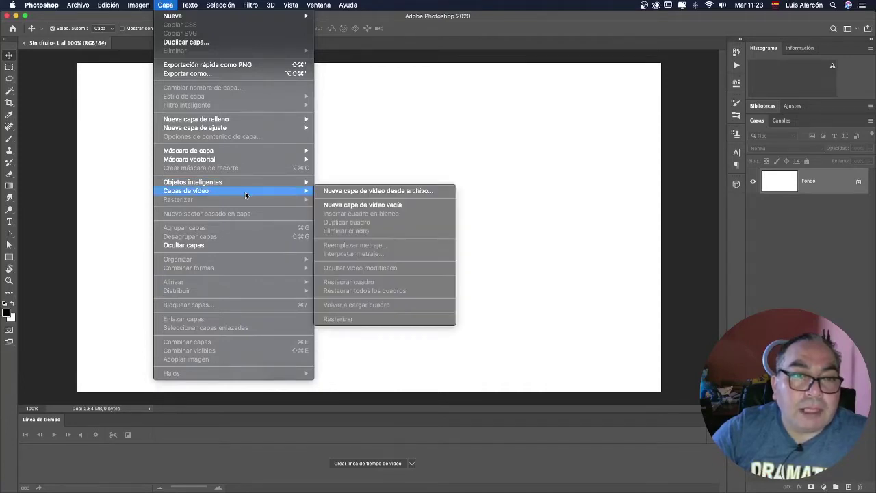
{"action": "left_click", "coordinate": [418, 192]}
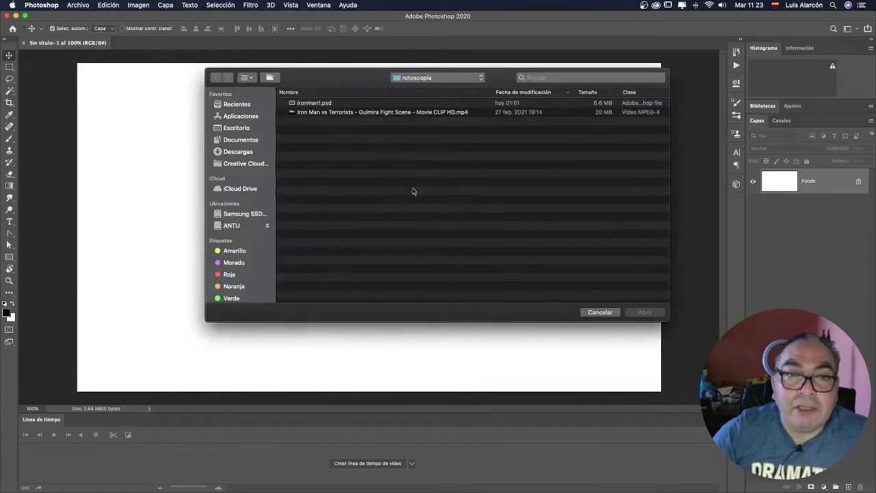
{"action": "left_click", "coordinate": [371, 115]}
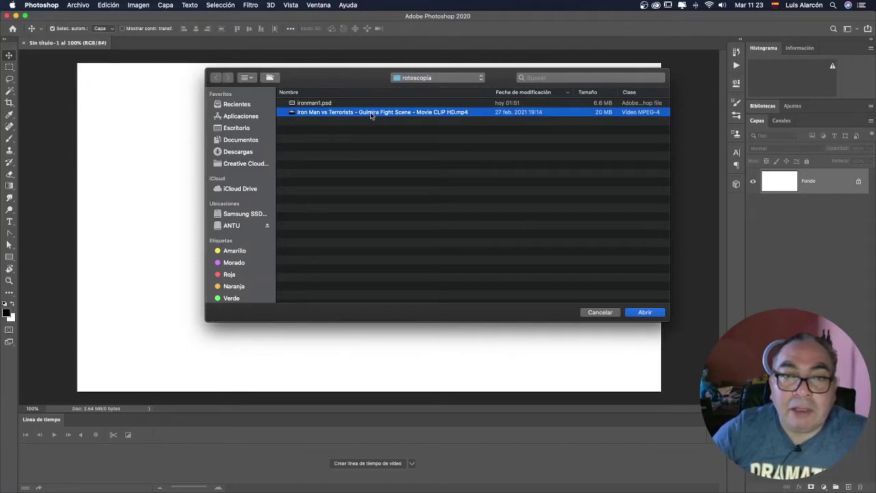
{"action": "left_click", "coordinate": [646, 313]}
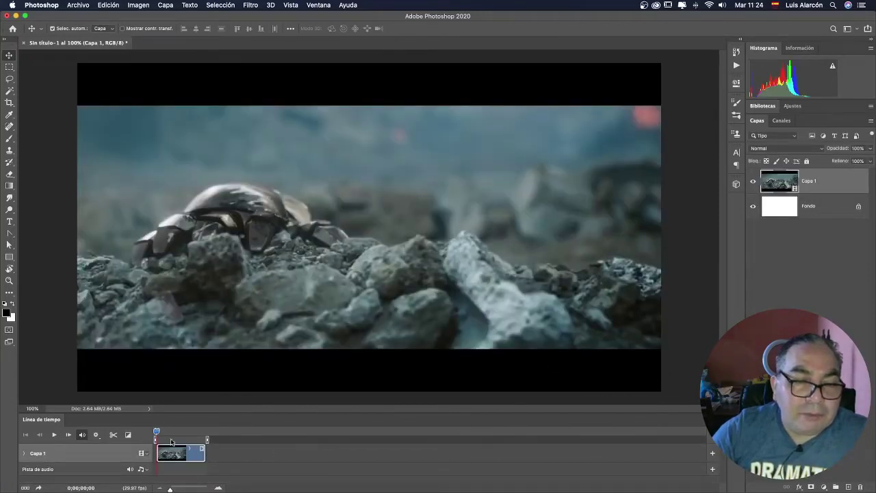
{"action": "left_click_drag", "start_coordinate": [170, 488], "coordinate": [179, 488]}
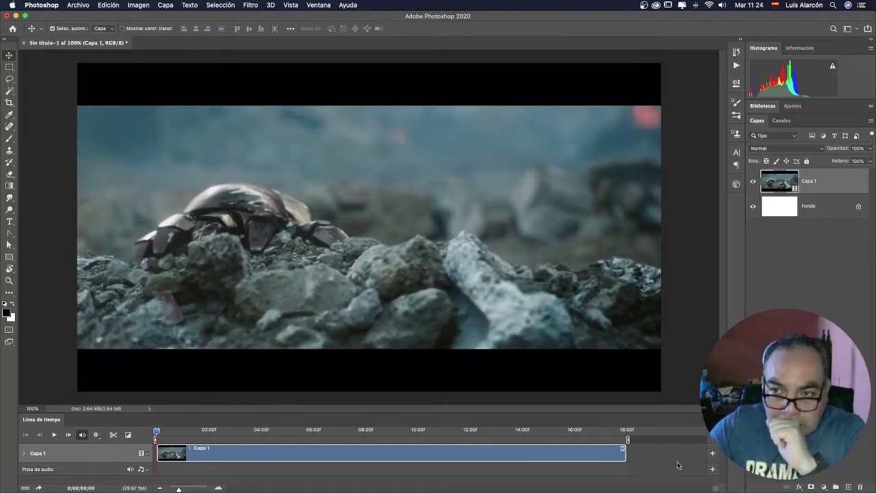
{"action": "left_click", "coordinate": [54, 435]}
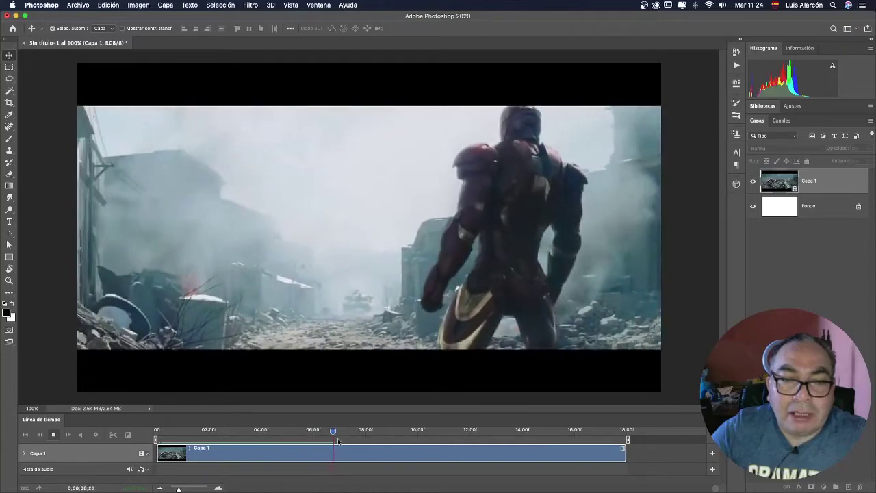
{"action": "mouse_move", "coordinate": [346, 432]}
{"action": "left_mouse_down"}
{"action": "mouse_move", "coordinate": [314, 432]}
{"action": "mouse_move", "coordinate": [377, 435]}
{"action": "left_mouse_up"}
{"action": "key", "text": "space"}
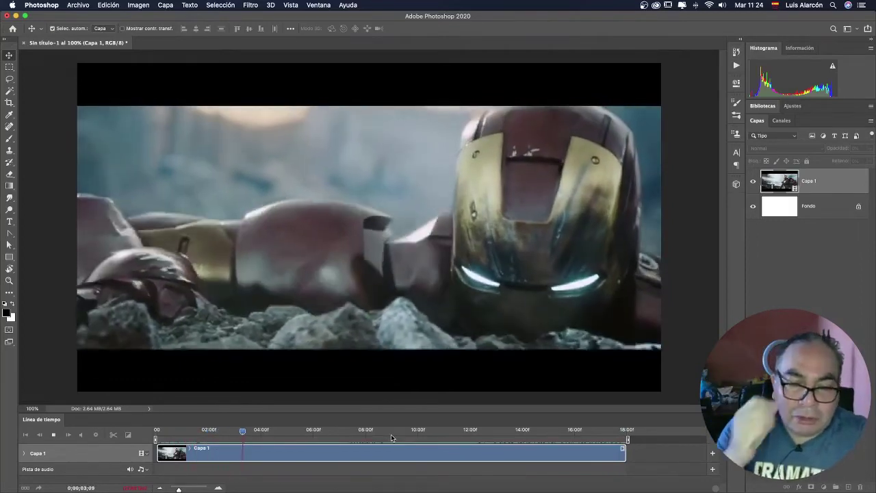
{"action": "key", "text": "space"}
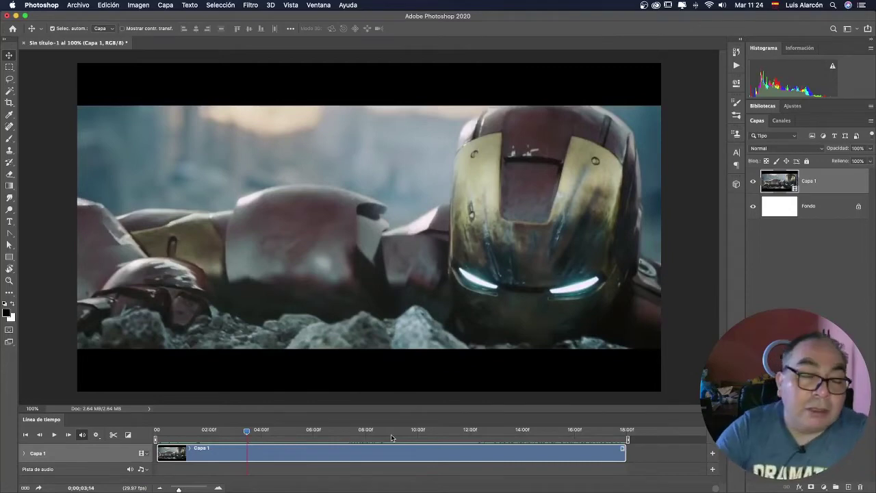
{"action": "left_click_drag", "start_coordinate": [247, 431], "coordinate": [165, 432]}
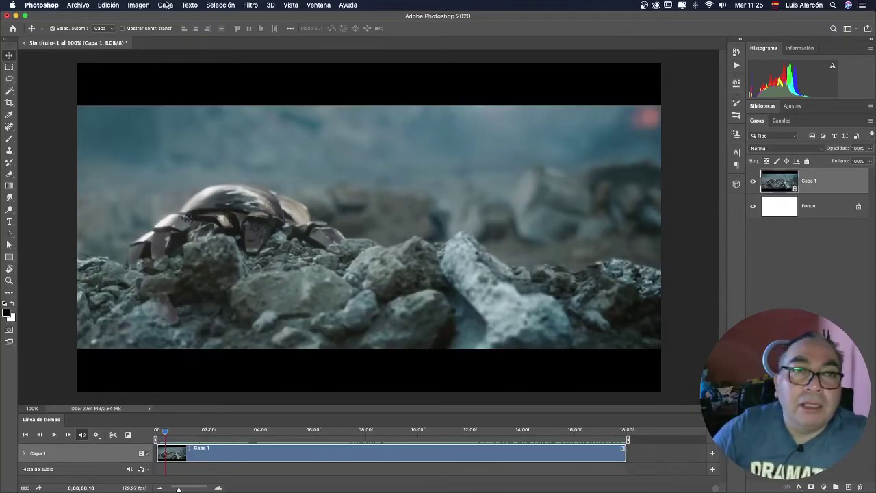
Add empty video layer Capa 2 aligned with Capa 1's start, then scrub through early frames
{"action": "left_click", "coordinate": [167, 6]}
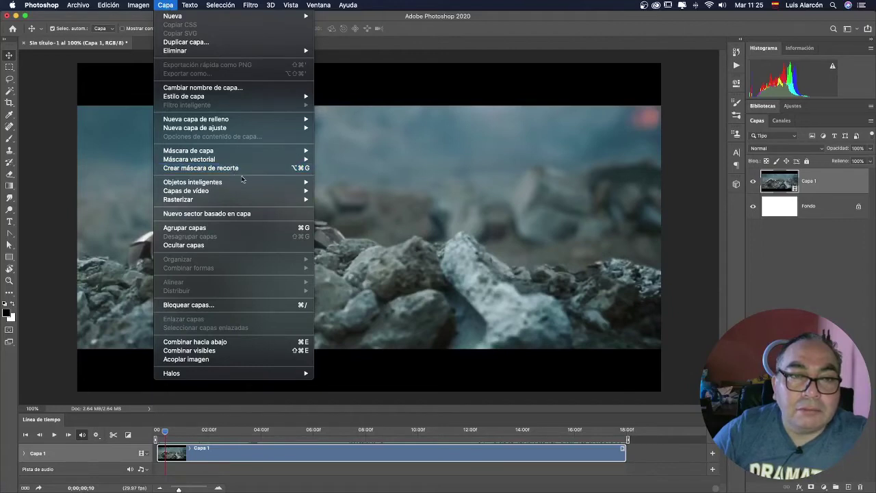
{"action": "mouse_move", "coordinate": [186, 191]}
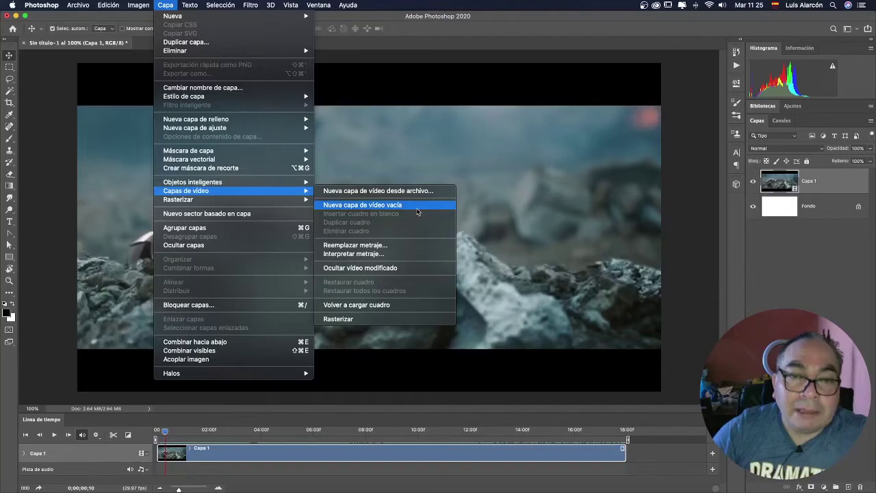
{"action": "left_click", "coordinate": [417, 212]}
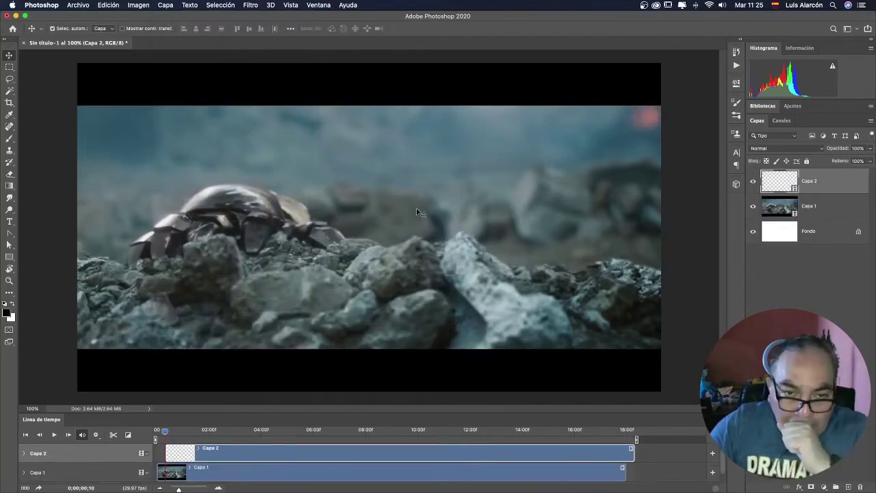
{"action": "left_click_drag", "start_coordinate": [245, 454], "coordinate": [237, 451]}
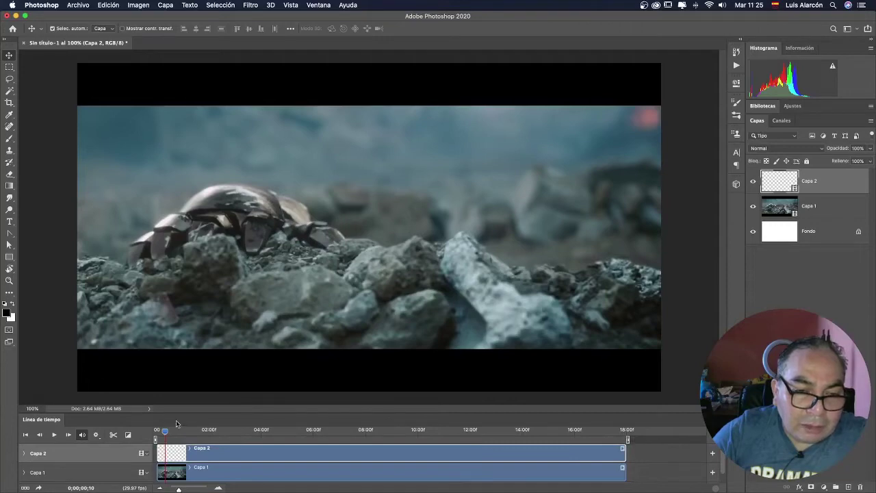
{"action": "left_click_drag", "start_coordinate": [165, 435], "coordinate": [154, 436]}
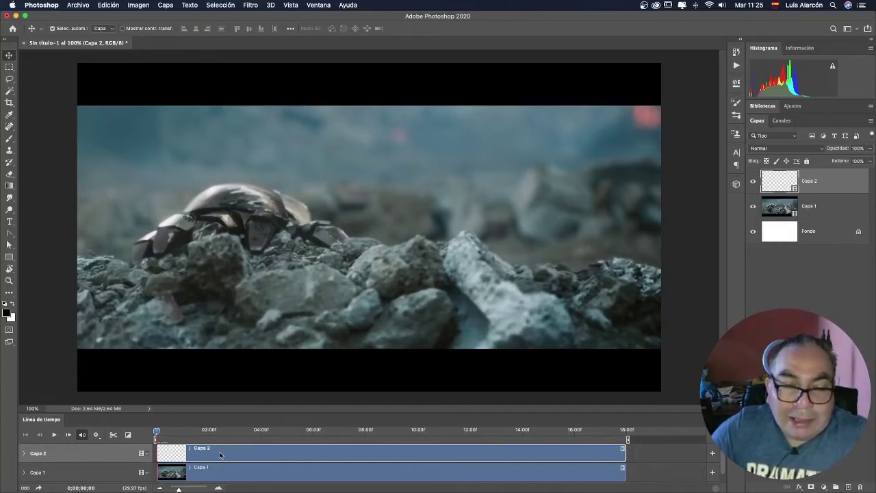
{"action": "left_click_drag", "start_coordinate": [157, 433], "coordinate": [198, 432]}
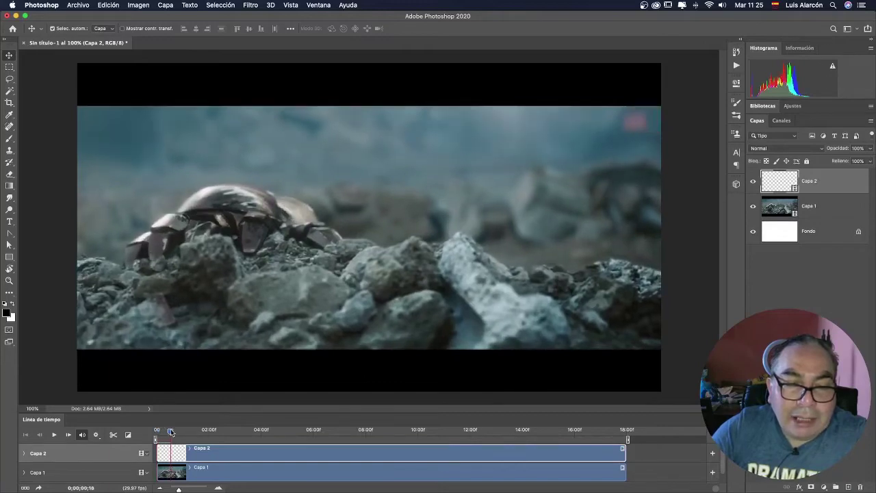
{"action": "mouse_move", "coordinate": [158, 430]}
{"action": "left_mouse_down"}
{"action": "mouse_move", "coordinate": [274, 431]}
{"action": "mouse_move", "coordinate": [161, 432]}
{"action": "mouse_move", "coordinate": [184, 432]}
{"action": "left_mouse_up"}
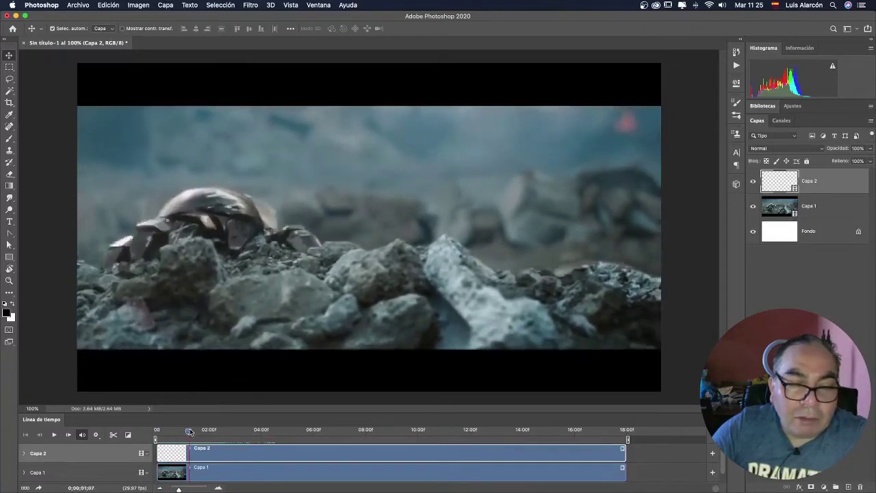
{"action": "mouse_move", "coordinate": [184, 432]}
{"action": "left_mouse_down"}
{"action": "mouse_move", "coordinate": [212, 431]}
{"action": "mouse_move", "coordinate": [167, 433]}
{"action": "mouse_move", "coordinate": [193, 432]}
{"action": "left_mouse_up"}
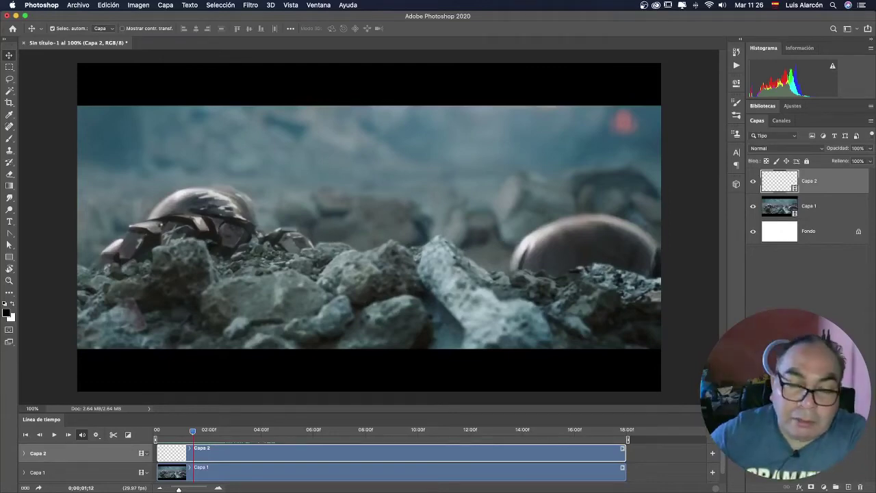
Set the timeline frame rate to 12 fps from the Timeline panel menu
{"action": "left_click", "coordinate": [716, 419]}
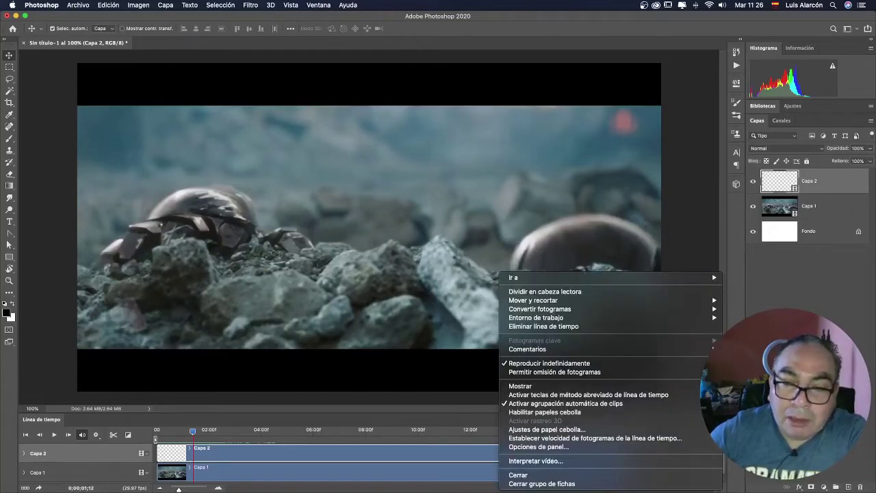
{"action": "left_click", "coordinate": [651, 413]}
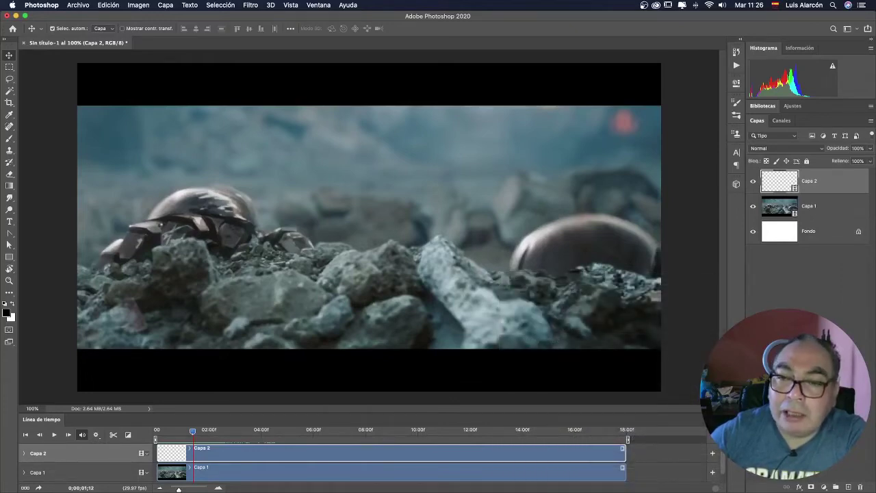
{"action": "left_click", "coordinate": [717, 419]}
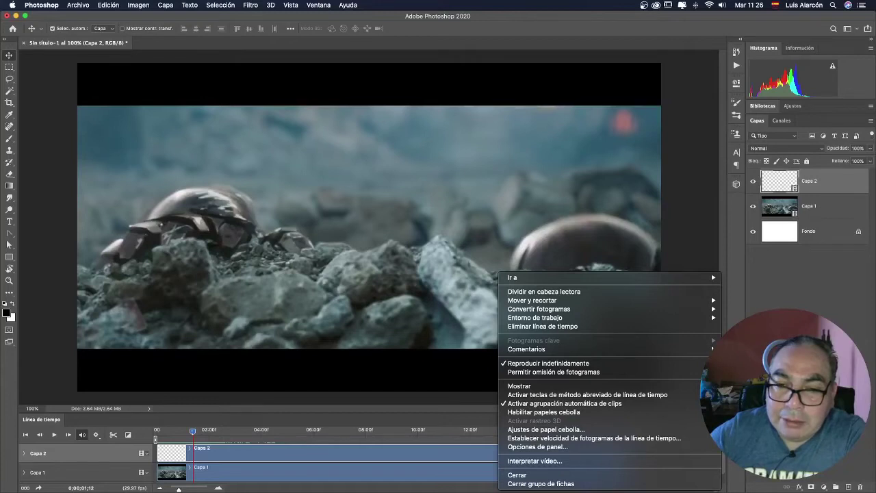
{"action": "left_click", "coordinate": [691, 438]}
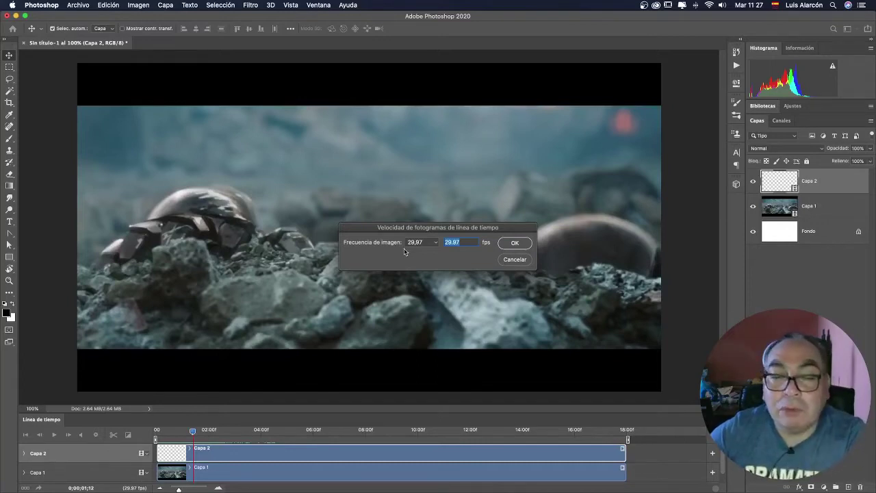
{"action": "left_click", "coordinate": [436, 244]}
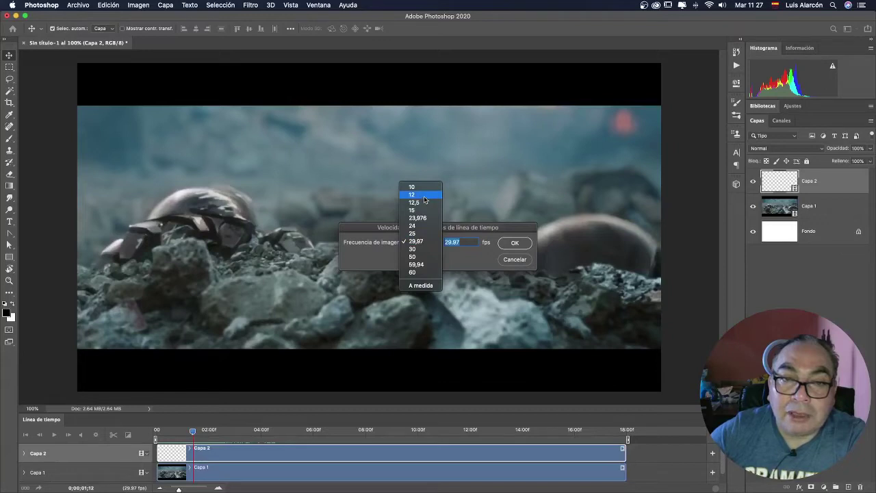
{"action": "left_click", "coordinate": [425, 227]}
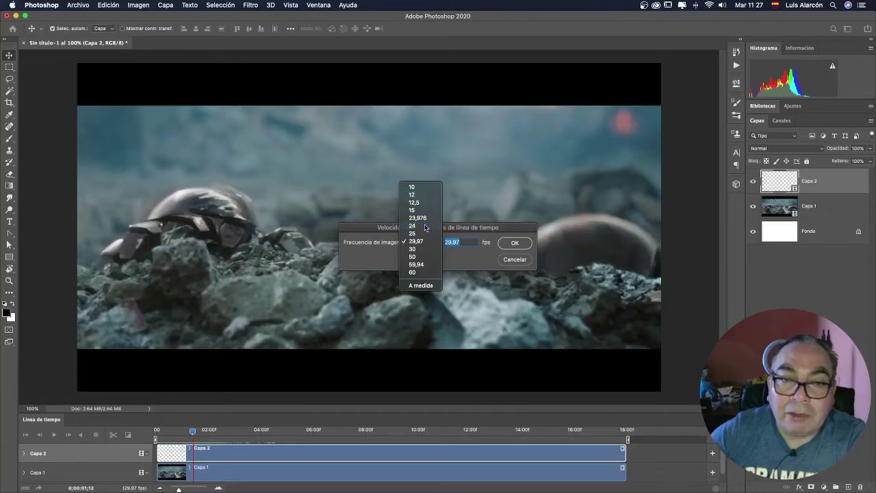
{"action": "left_click", "coordinate": [434, 244]}
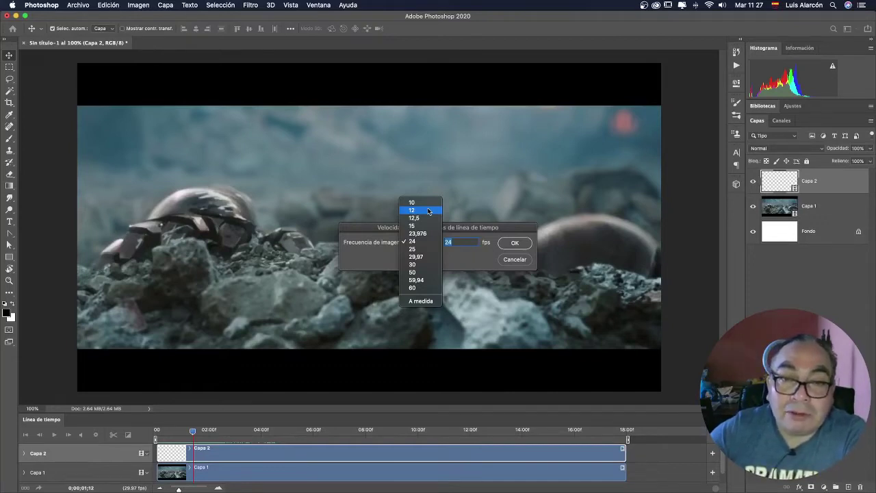
{"action": "left_click", "coordinate": [429, 211]}
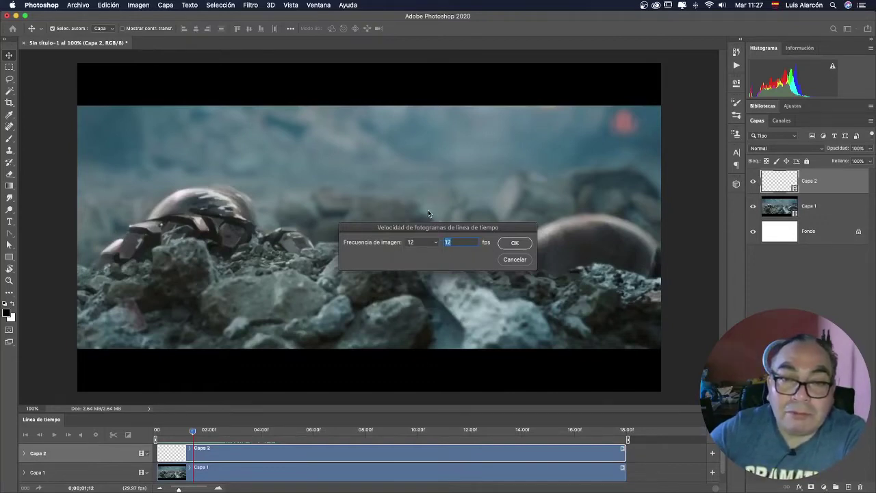
{"action": "left_click", "coordinate": [515, 244]}
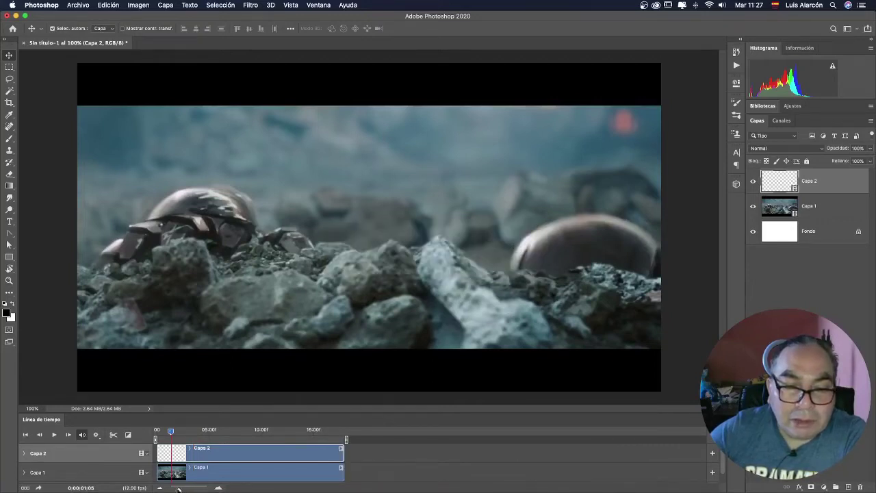
Preview the 12 fps clip from the start, rewind to 0:00:00:00, and select Capa 1
{"action": "left_click_drag", "start_coordinate": [177, 489], "coordinate": [182, 489]}
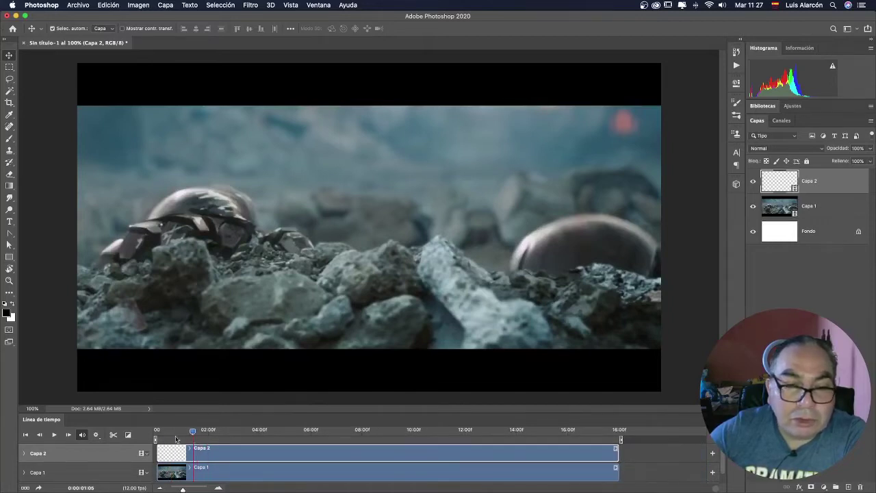
{"action": "left_click_drag", "start_coordinate": [194, 432], "coordinate": [156, 431]}
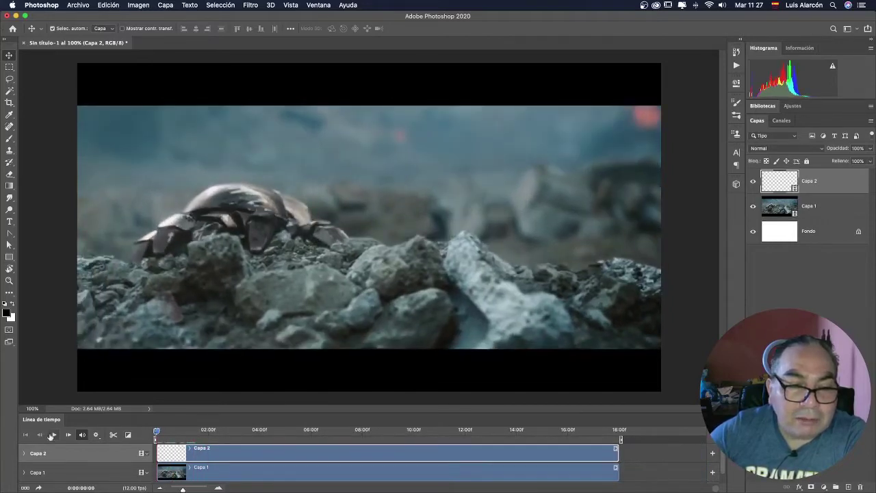
{"action": "left_click", "coordinate": [52, 435]}
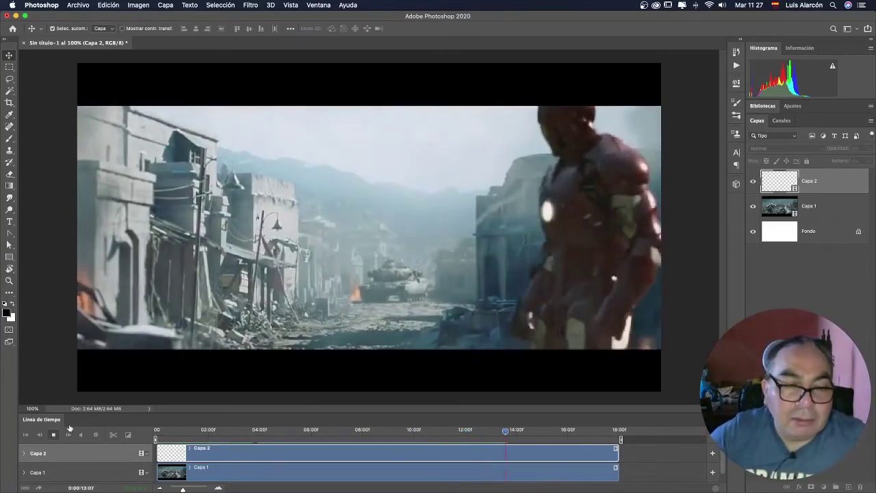
{"action": "left_click", "coordinate": [54, 434]}
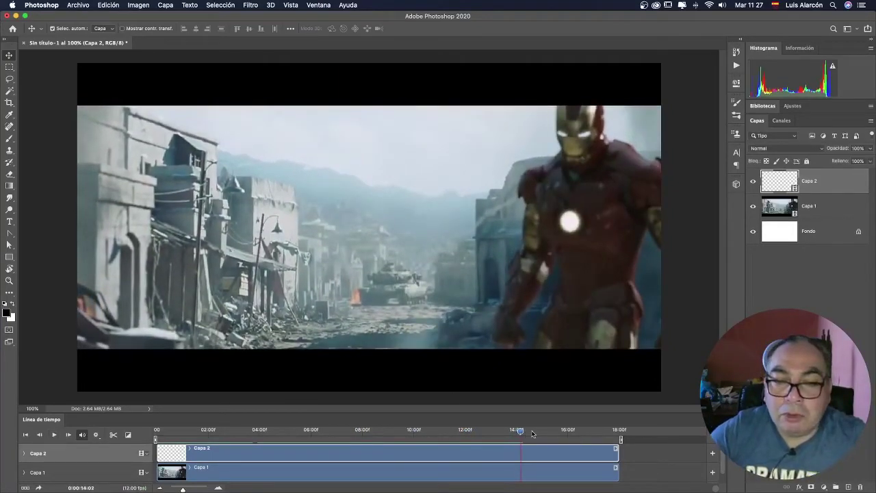
{"action": "mouse_move", "coordinate": [520, 434]}
{"action": "left_mouse_down"}
{"action": "mouse_move", "coordinate": [156, 434]}
{"action": "mouse_move", "coordinate": [305, 433]}
{"action": "mouse_move", "coordinate": [262, 433]}
{"action": "mouse_move", "coordinate": [279, 432]}
{"action": "left_mouse_up"}
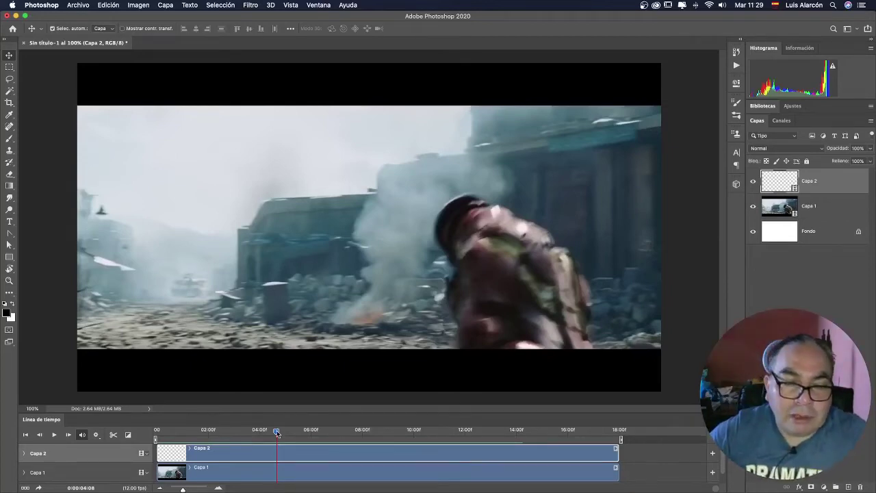
{"action": "left_click_drag", "start_coordinate": [277, 430], "coordinate": [156, 430]}
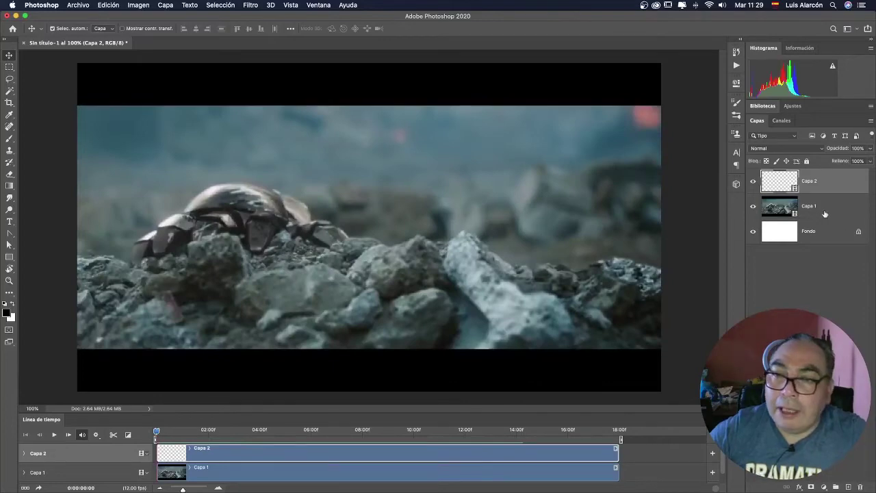
{"action": "left_click", "coordinate": [825, 214]}
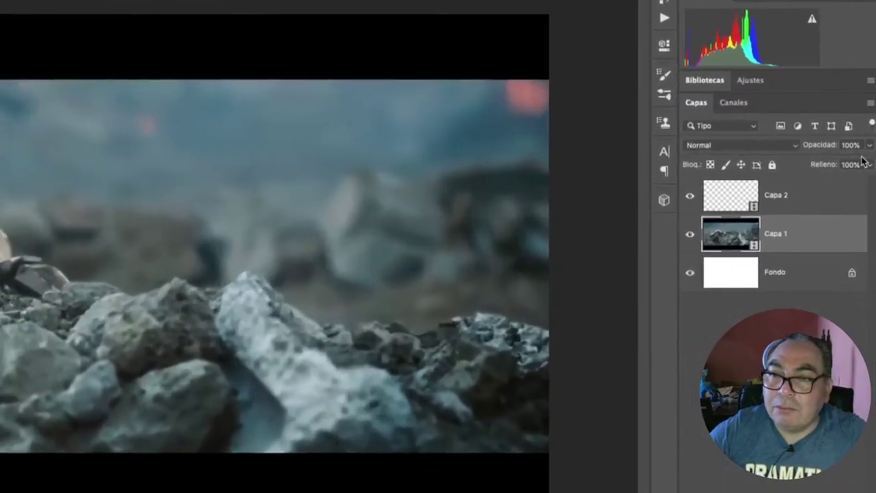
Set Capa 1 opacity to 80%, lock it, and enlarge the Timeline panel to show audio
{"action": "key", "text": "7"}
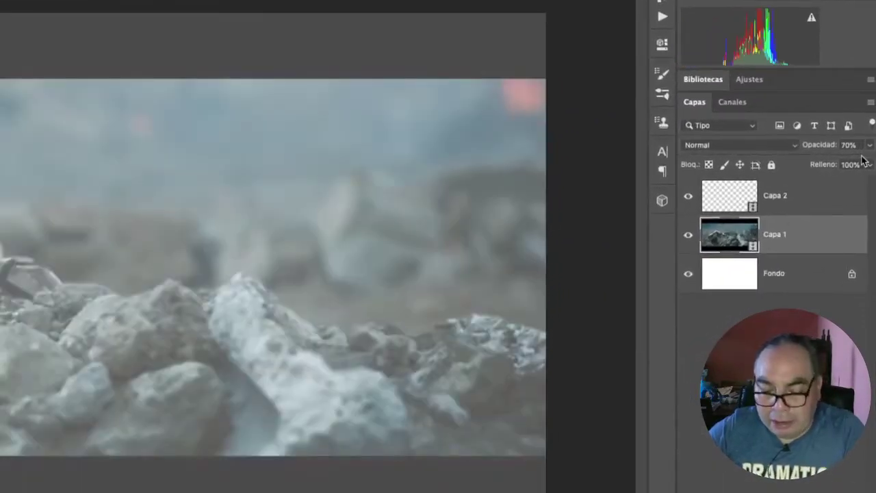
{"action": "key", "text": "8"}
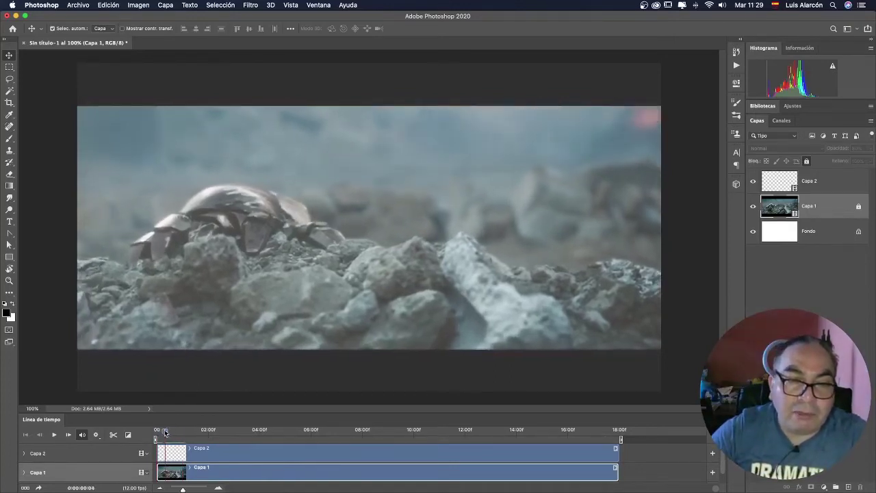
{"action": "left_click_drag", "start_coordinate": [369, 278], "coordinate": [422, 275]}
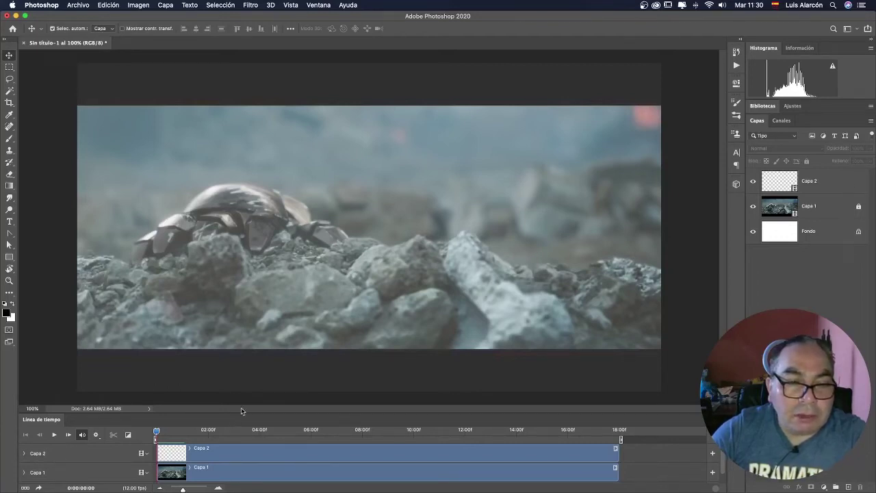
{"action": "left_click_drag", "start_coordinate": [246, 413], "coordinate": [248, 400]}
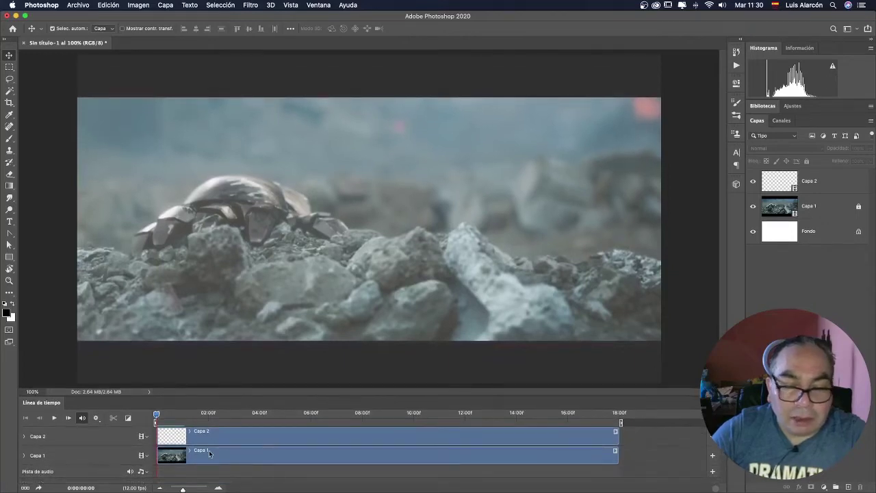
Switch to the OBS recording window with Cmd+Tab
{"action": "key", "text": "super+Tab"}
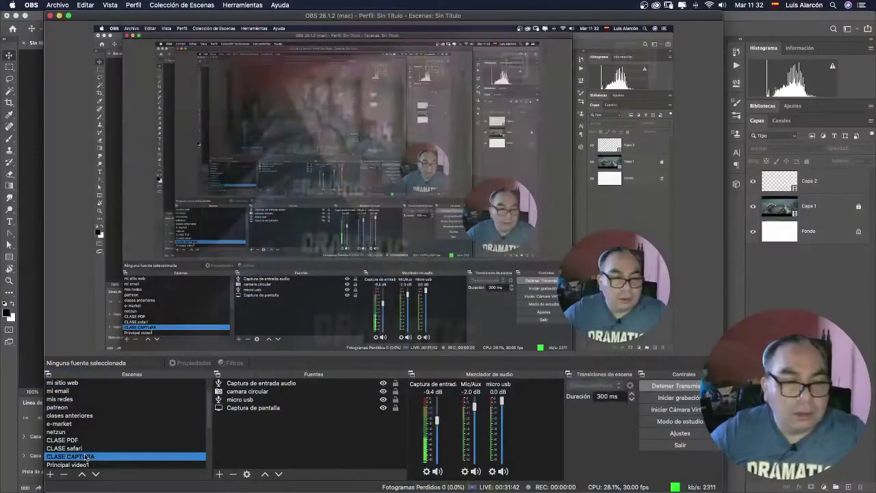
Switch from OBS back to Adobe Photoshop 2020 with Cmd+Tab
{"action": "key", "text": "super+Tab"}
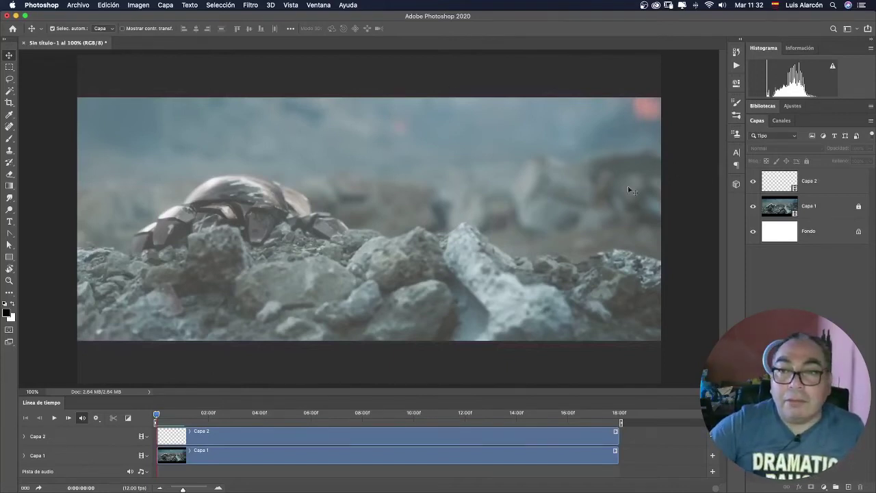
Select Capa 2 with the Brush tool and try out, then undo, a test stroke
{"action": "left_click", "coordinate": [825, 181]}
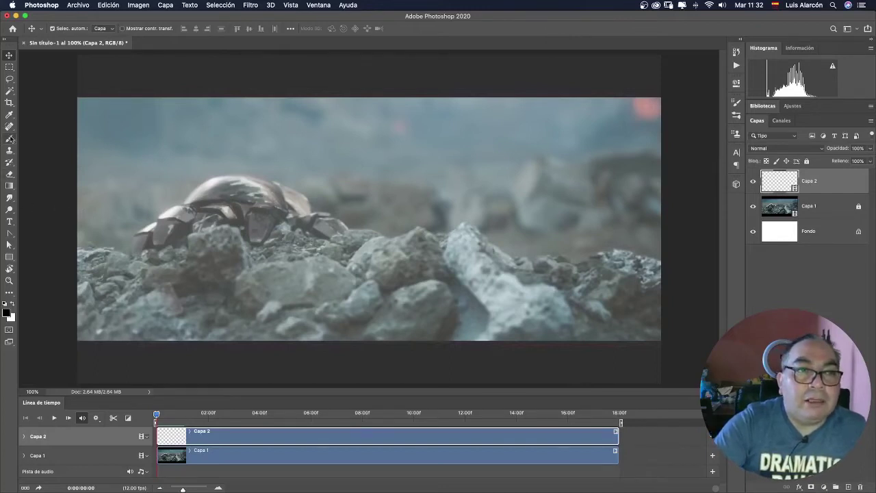
{"action": "left_click", "coordinate": [9, 138]}
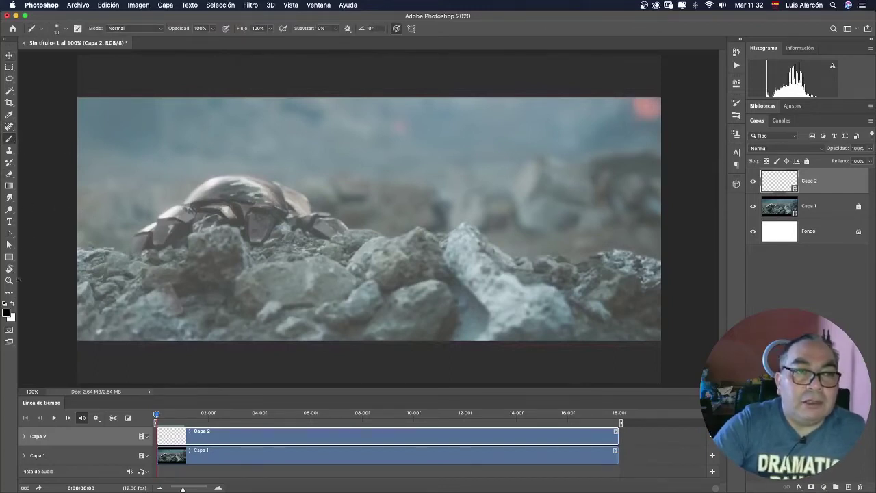
{"action": "left_click_drag", "start_coordinate": [113, 177], "coordinate": [201, 140]}
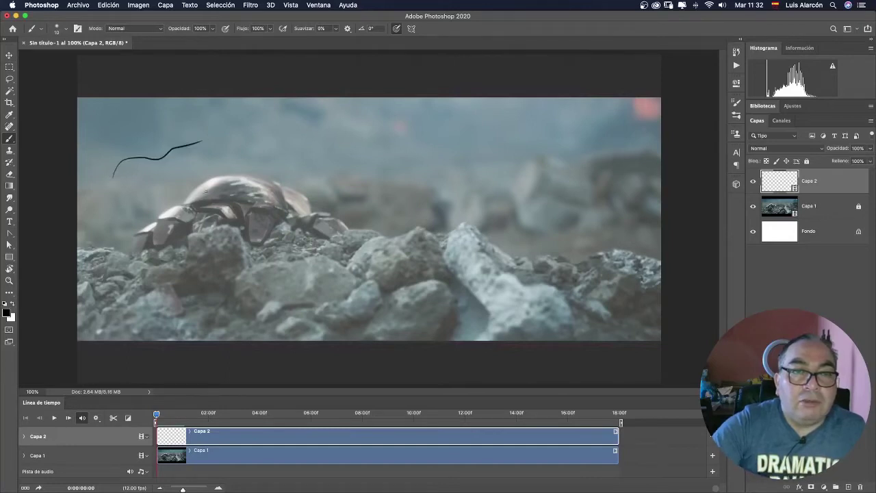
{"action": "key", "text": "ctrl+z"}
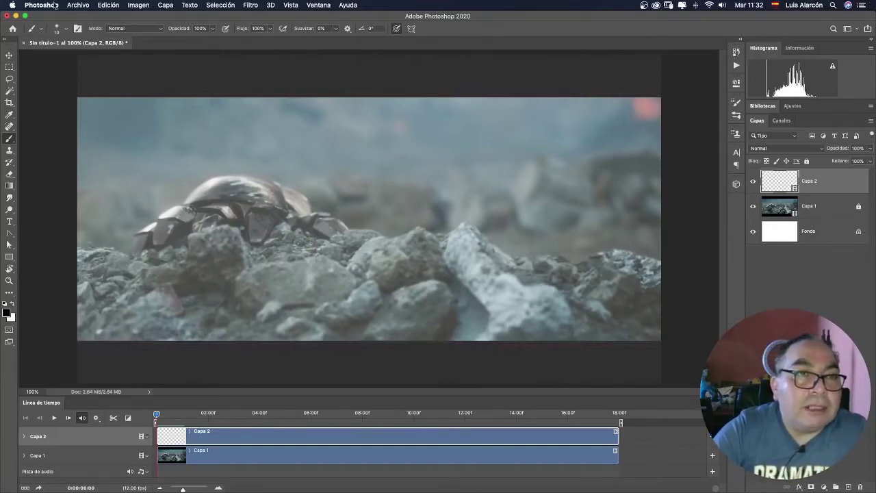
Save the current soft round brush as two new brush presets
{"action": "left_click", "coordinate": [65, 29]}
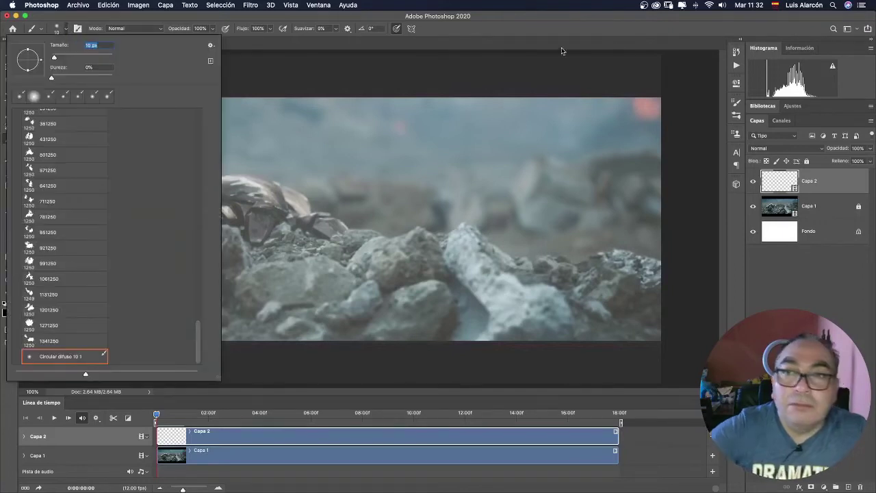
{"action": "left_click", "coordinate": [86, 41]}
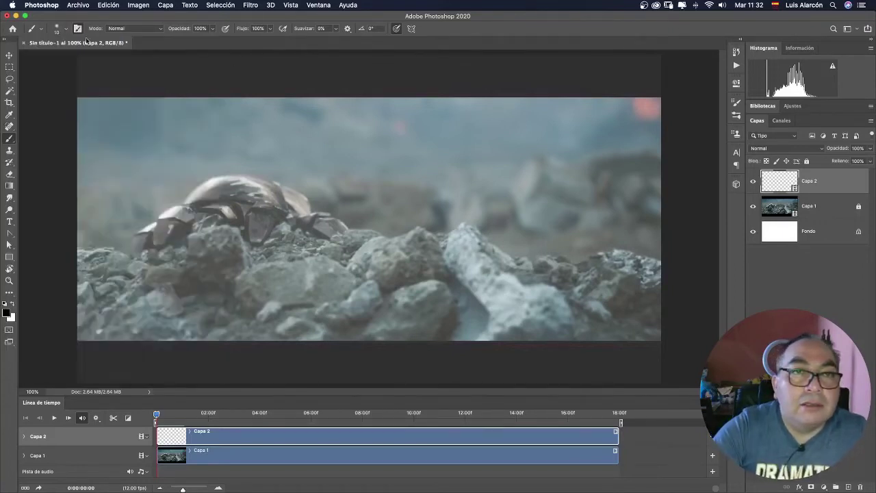
{"action": "left_click", "coordinate": [77, 28]}
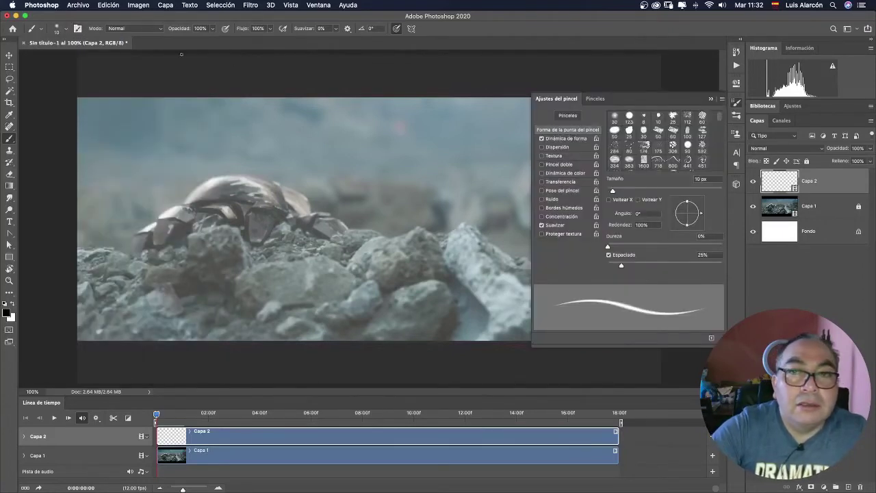
{"action": "left_click", "coordinate": [712, 340]}
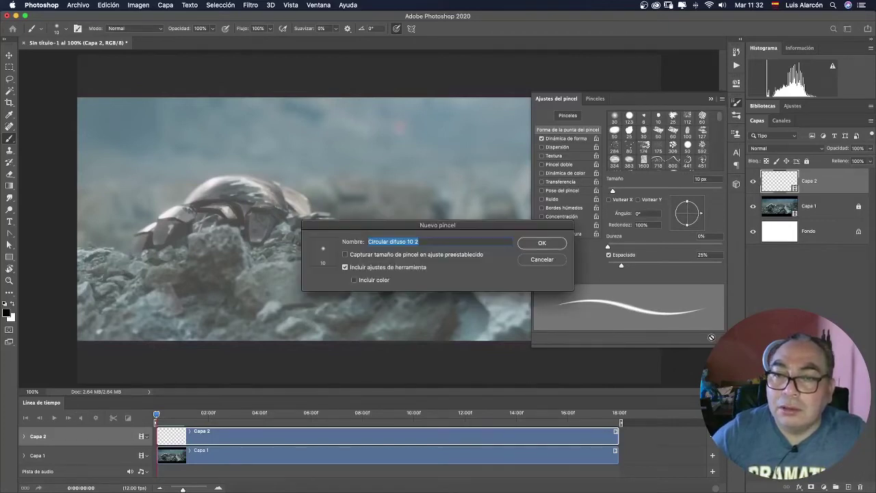
{"action": "left_click", "coordinate": [549, 245]}
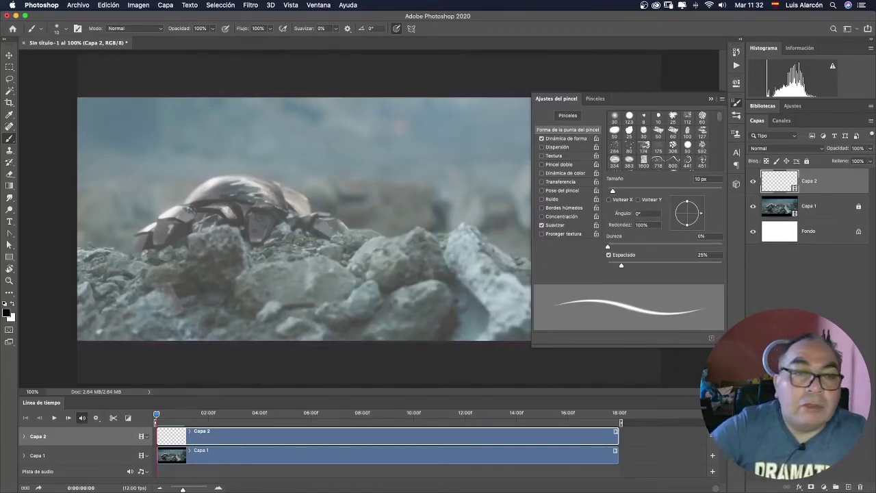
Switch the brush to Circular difuso from the Pinceles generales group
{"action": "left_click", "coordinate": [67, 29]}
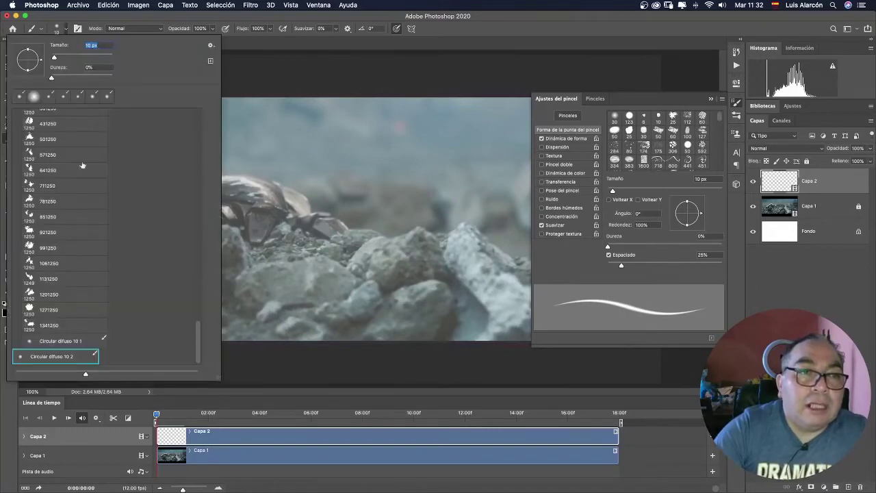
{"action": "left_click_drag", "start_coordinate": [196, 339], "coordinate": [198, 123]}
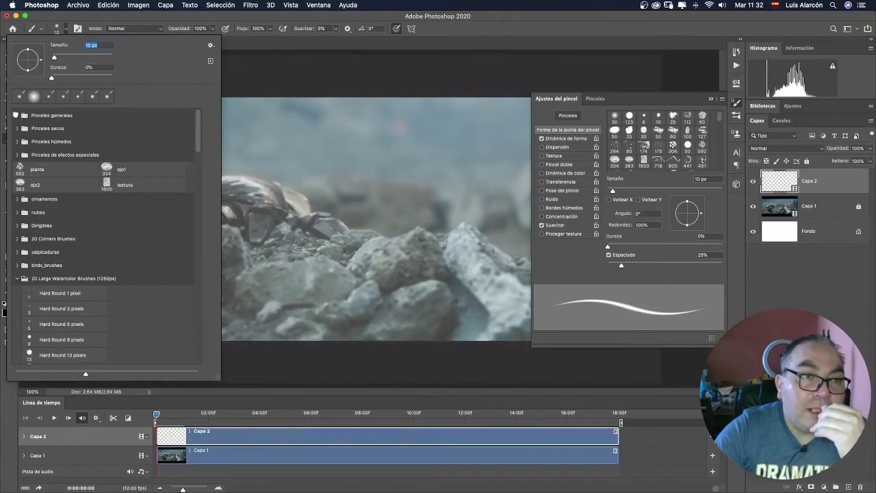
{"action": "left_click", "coordinate": [18, 115]}
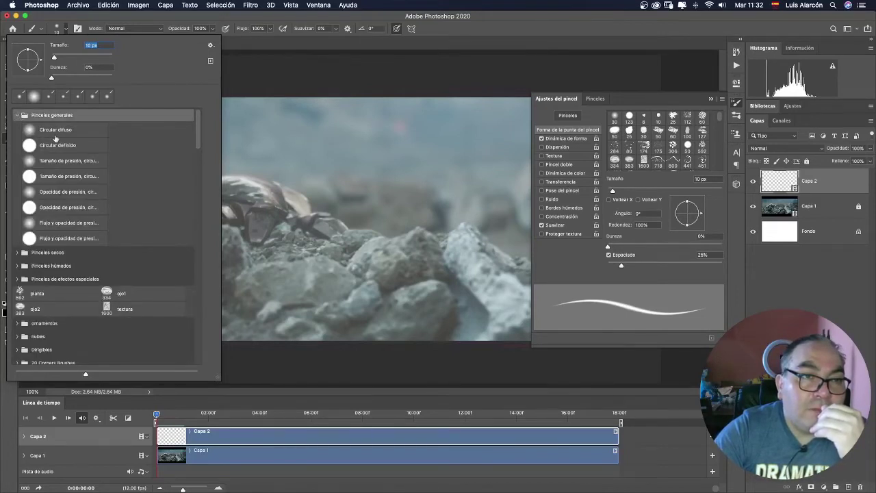
{"action": "left_click", "coordinate": [91, 133]}
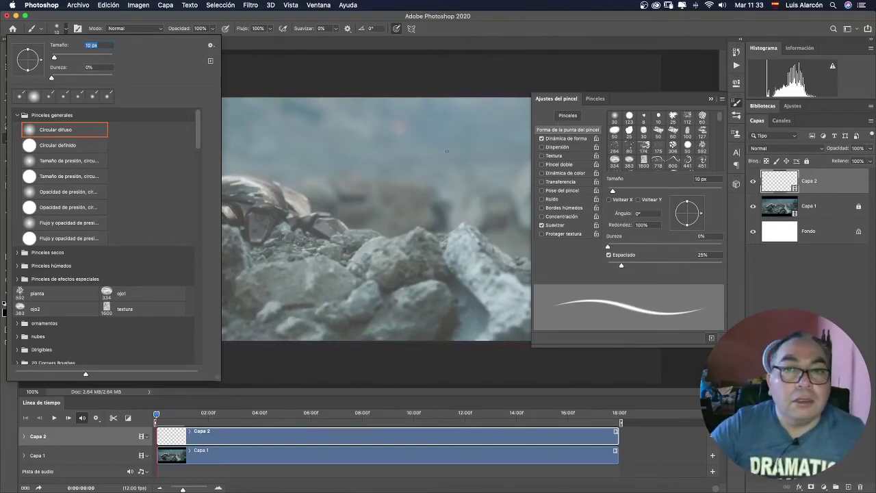
Paint and undo a wavy test stroke with pressure-controlled size on
{"action": "left_click", "coordinate": [361, 144]}
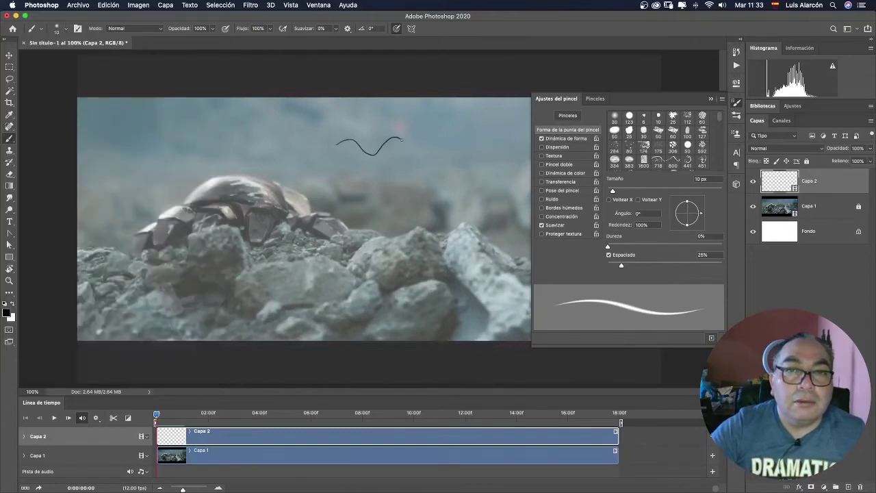
{"action": "left_click_drag", "start_coordinate": [402, 139], "coordinate": [472, 163]}
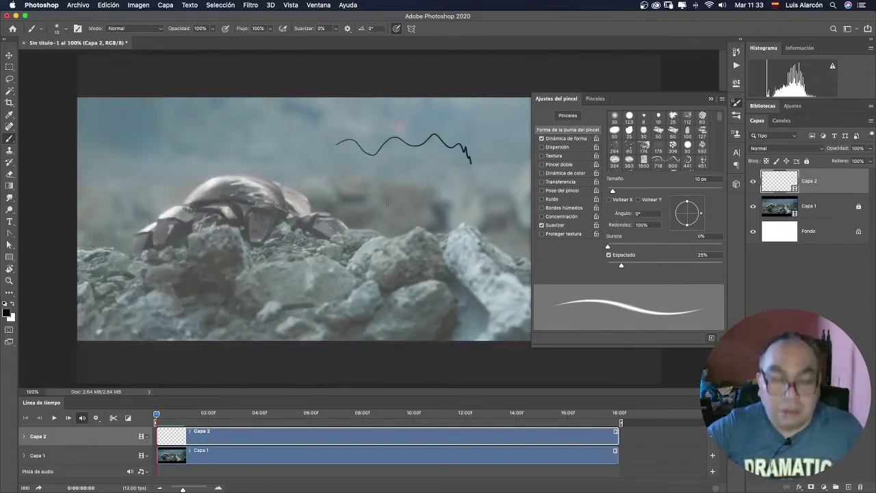
{"action": "key", "text": "ctrl+z"}
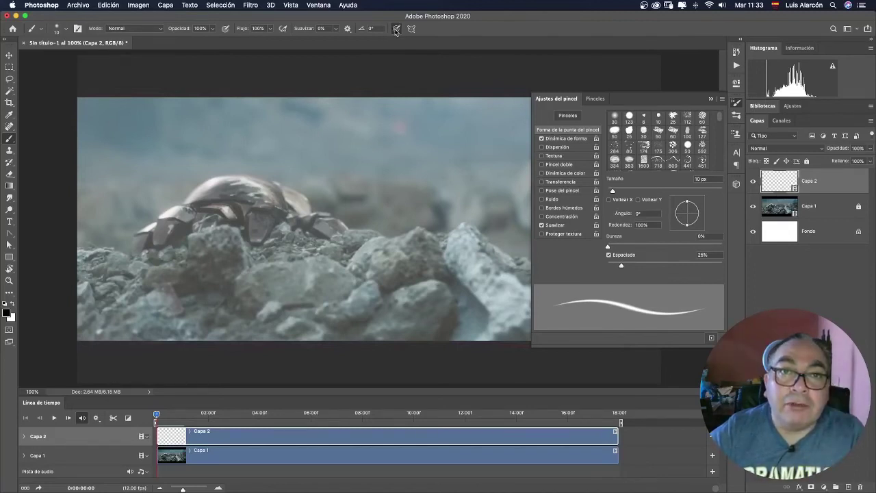
Turn off pen pressure for size, then paint and undo two even-width test strokes
{"action": "left_click", "coordinate": [398, 29]}
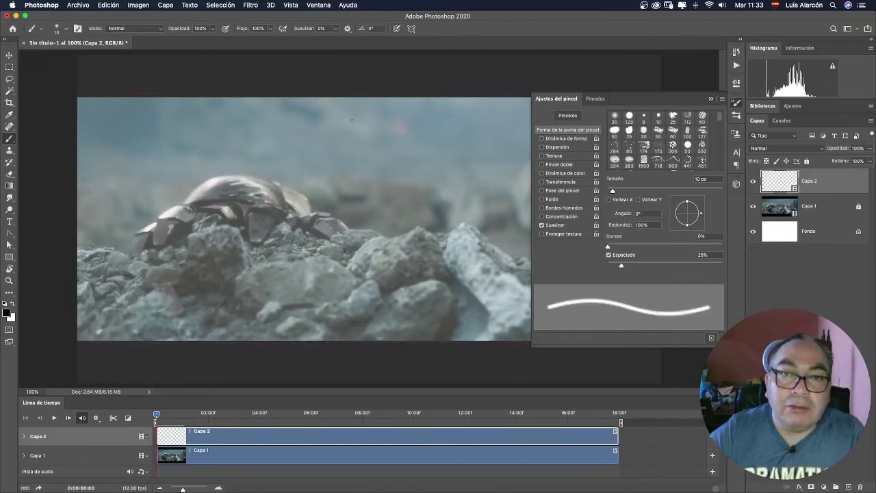
{"action": "mouse_move", "coordinate": [352, 121]}
{"action": "left_mouse_down"}
{"action": "mouse_move", "coordinate": [378, 124]}
{"action": "mouse_move", "coordinate": [383, 171]}
{"action": "mouse_move", "coordinate": [420, 186]}
{"action": "mouse_move", "coordinate": [430, 232]}
{"action": "mouse_move", "coordinate": [452, 206]}
{"action": "mouse_move", "coordinate": [429, 141]}
{"action": "left_mouse_up"}
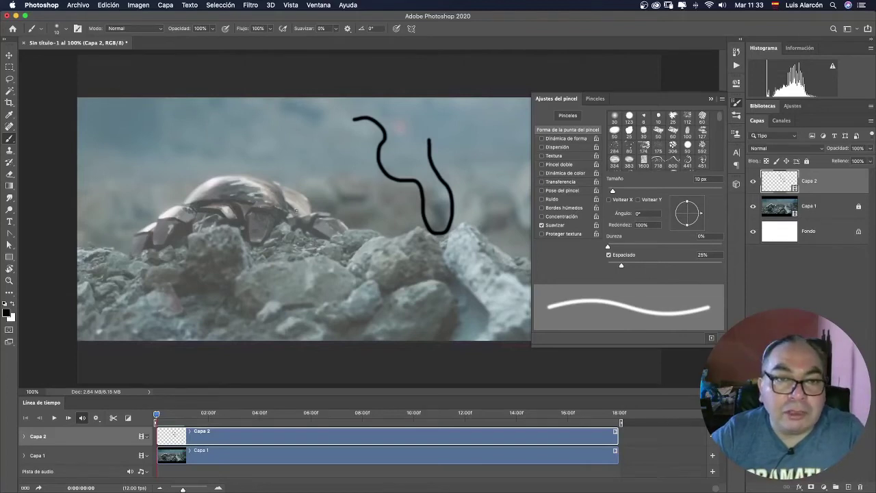
{"action": "left_click_drag", "start_coordinate": [336, 235], "coordinate": [381, 234]}
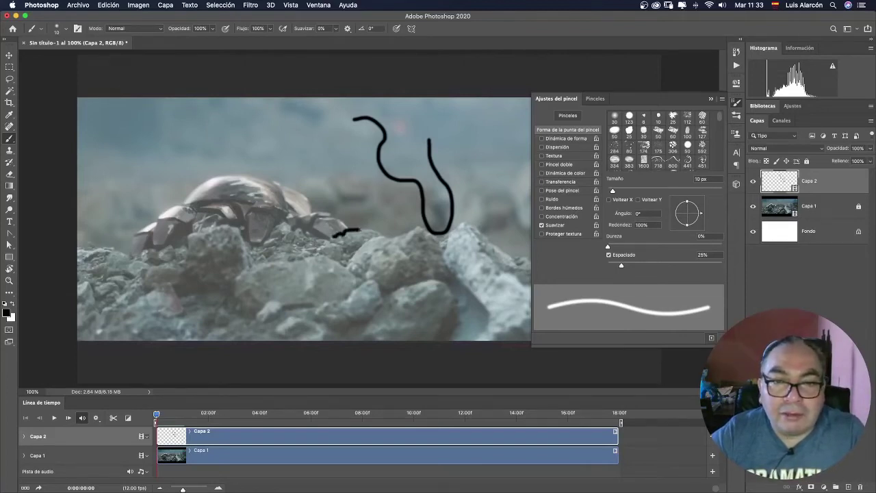
{"action": "key", "text": "ctrl+z"}
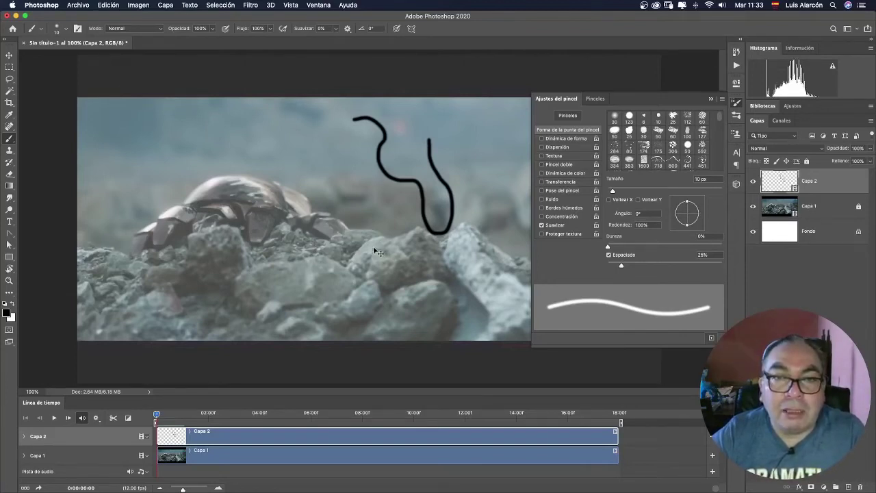
{"action": "key", "text": "ctrl+z"}
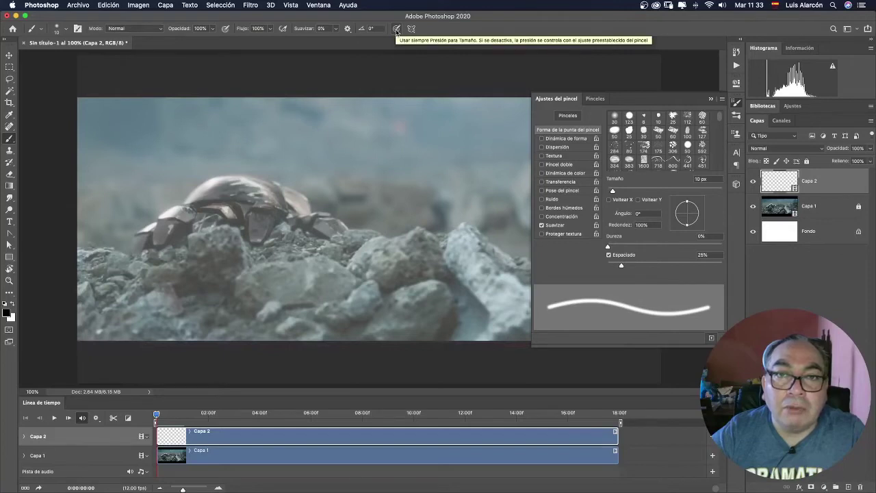
Re-enable pen pressure for size, then paint and undo tapered wavy test strokes
{"action": "left_click", "coordinate": [397, 30]}
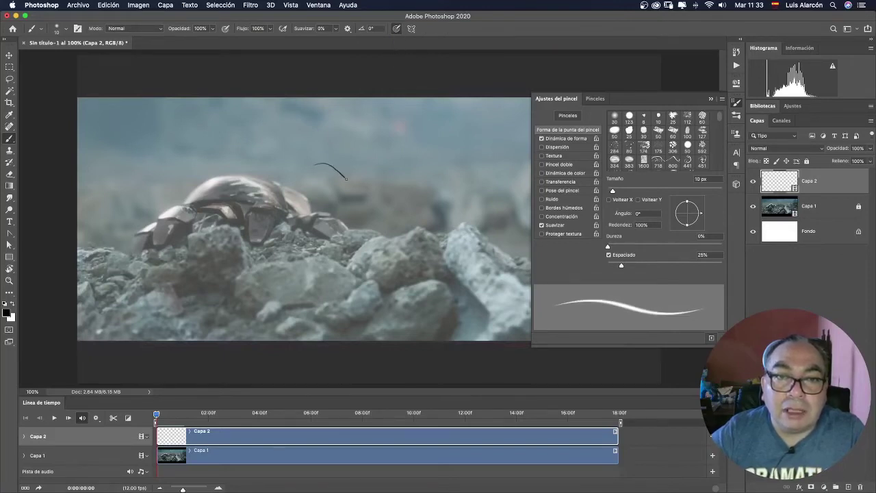
{"action": "mouse_move", "coordinate": [347, 179]}
{"action": "left_mouse_down"}
{"action": "mouse_move", "coordinate": [400, 180]}
{"action": "mouse_move", "coordinate": [430, 153]}
{"action": "mouse_move", "coordinate": [473, 170]}
{"action": "left_mouse_up"}
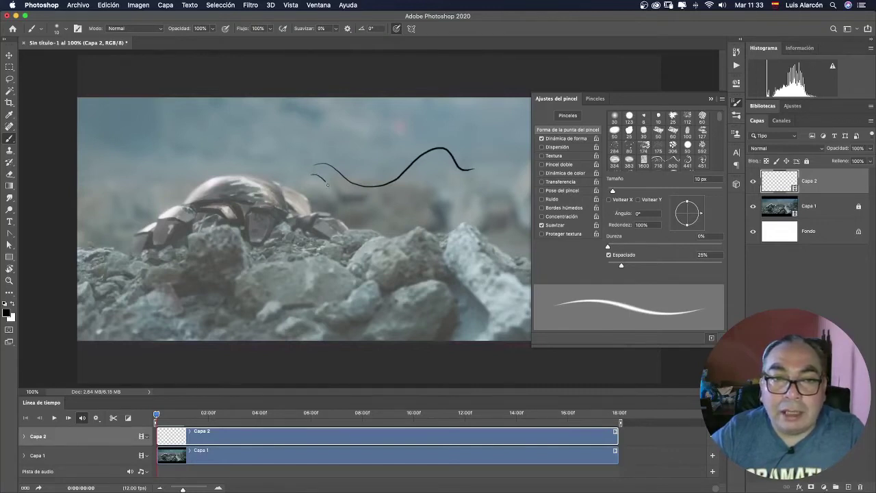
{"action": "mouse_move", "coordinate": [328, 184]}
{"action": "left_mouse_down"}
{"action": "mouse_move", "coordinate": [363, 200]}
{"action": "mouse_move", "coordinate": [388, 185]}
{"action": "mouse_move", "coordinate": [436, 190]}
{"action": "left_mouse_up"}
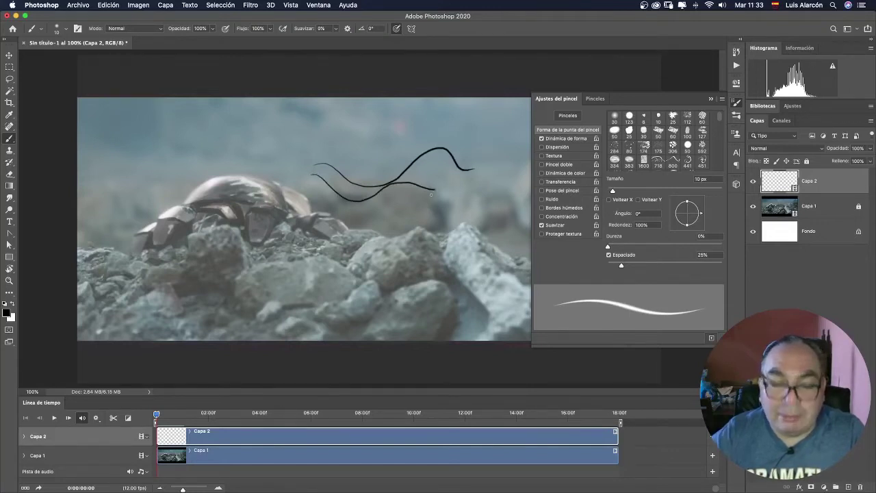
{"action": "left_click_drag", "start_coordinate": [229, 137], "coordinate": [332, 154]}
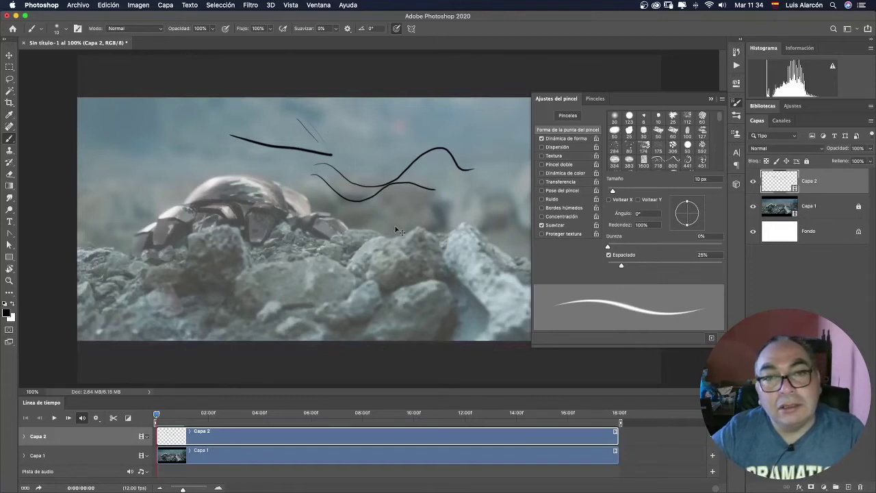
{"action": "key", "text": "ctrl+z"}
{"action": "key", "text": "ctrl+z"}
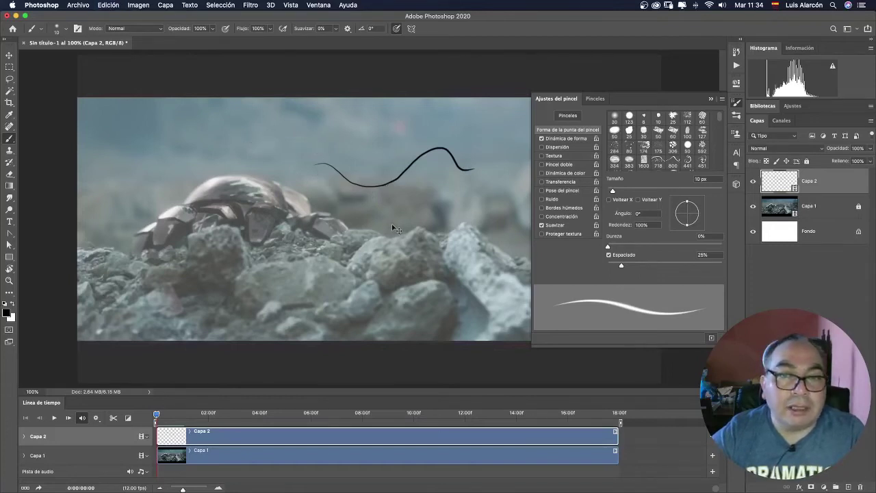
{"action": "key", "text": "ctrl+z"}
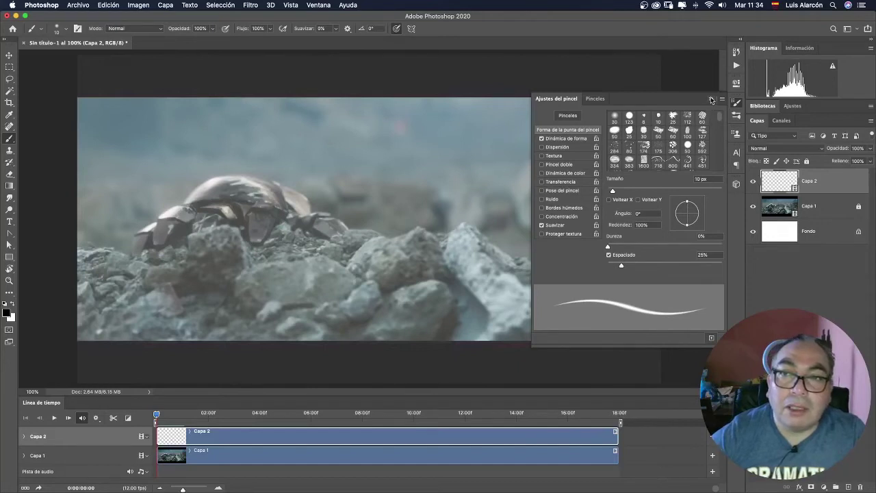
Trace the ridge from the frame's left edge to its right edge, plus two inner rock edges
{"action": "left_click", "coordinate": [712, 100]}
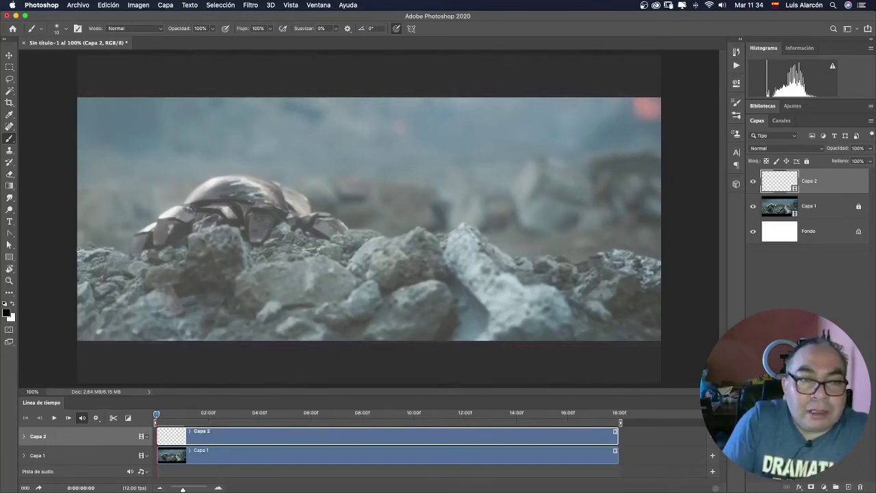
{"action": "left_click_drag", "start_coordinate": [85, 252], "coordinate": [133, 259]}
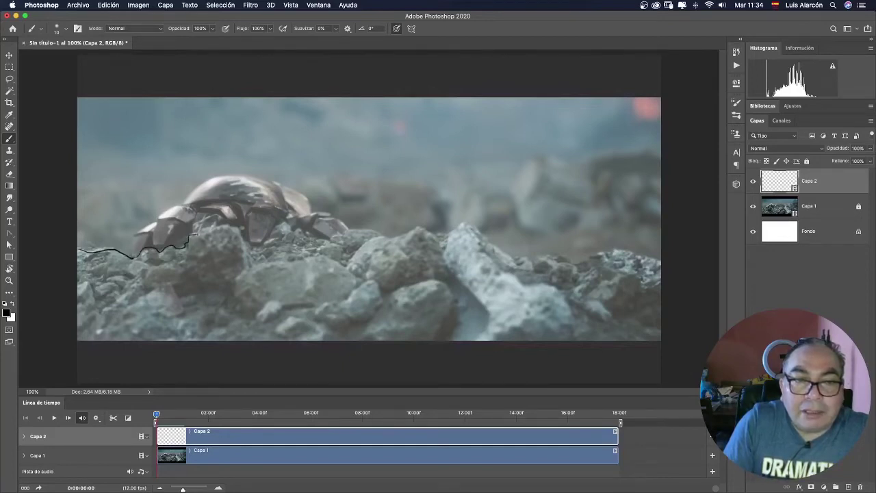
{"action": "left_click_drag", "start_coordinate": [245, 238], "coordinate": [260, 243]}
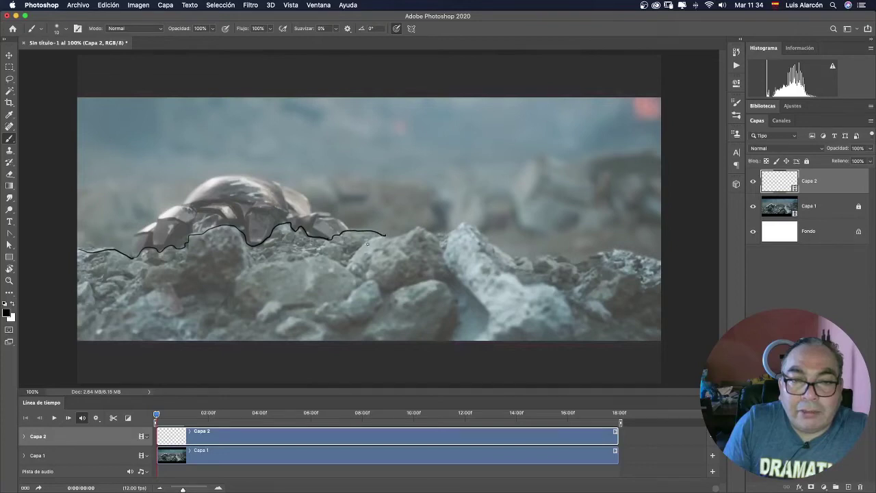
{"action": "left_click_drag", "start_coordinate": [385, 235], "coordinate": [406, 234]}
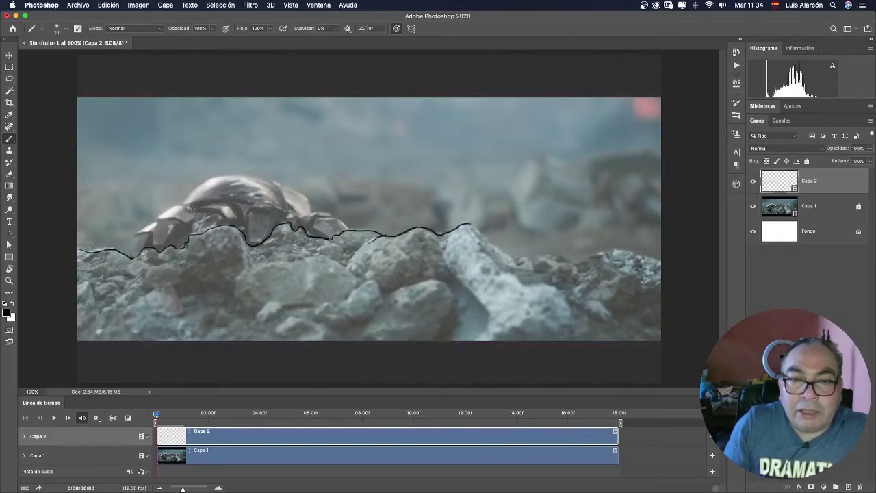
{"action": "left_click_drag", "start_coordinate": [481, 232], "coordinate": [513, 256]}
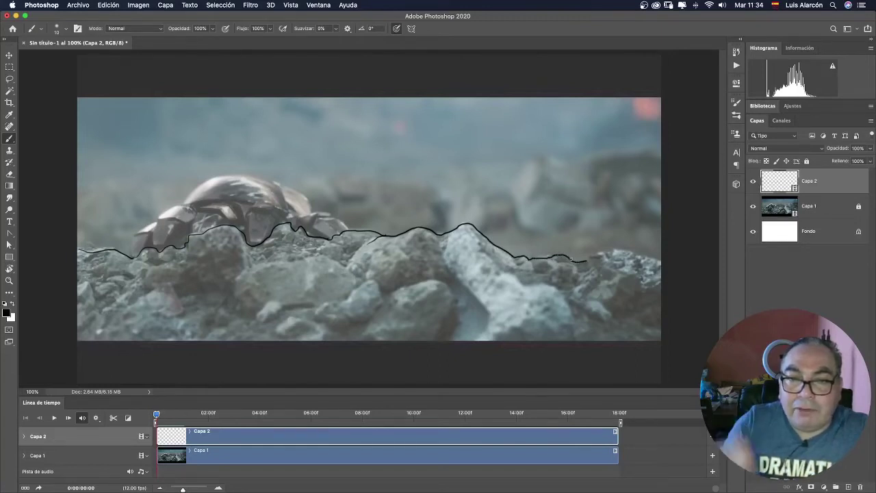
{"action": "left_click_drag", "start_coordinate": [583, 261], "coordinate": [588, 260]}
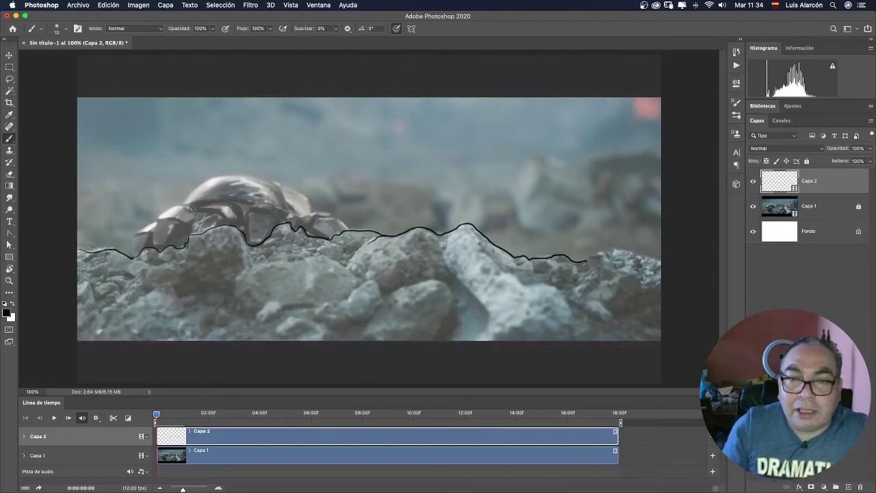
{"action": "left_click_drag", "start_coordinate": [589, 260], "coordinate": [609, 252]}
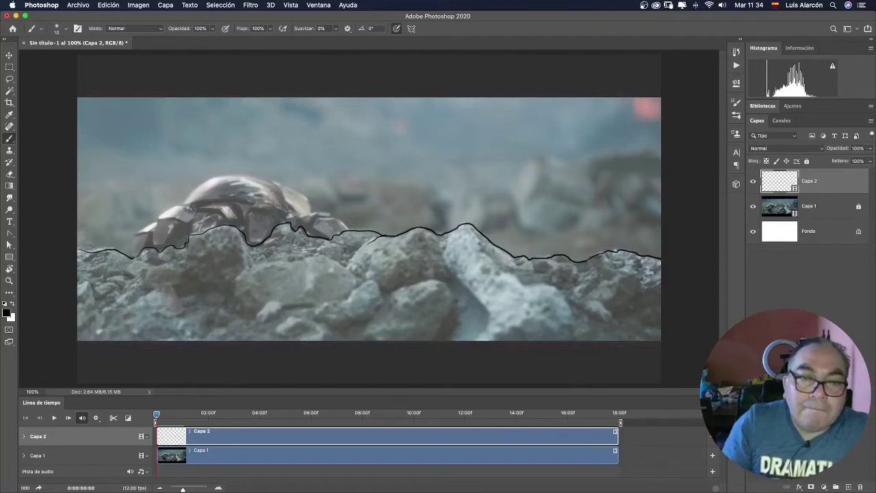
{"action": "left_click_drag", "start_coordinate": [334, 260], "coordinate": [358, 276]}
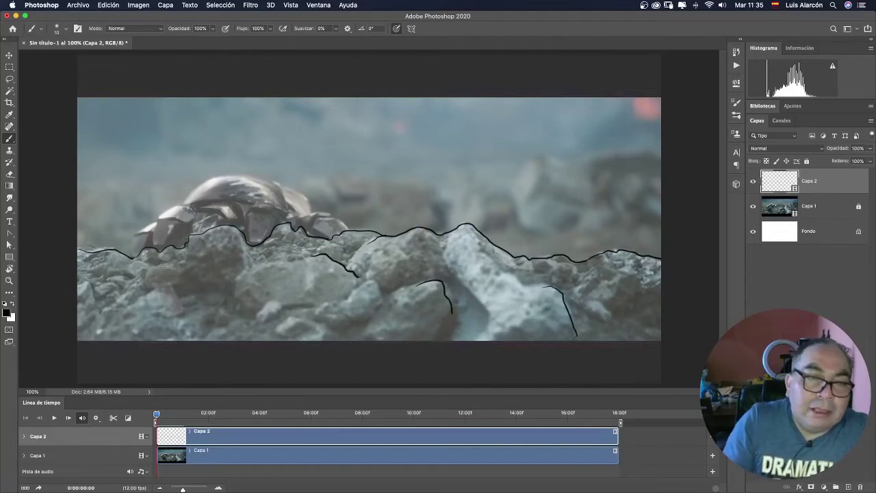
{"action": "left_click_drag", "start_coordinate": [146, 279], "coordinate": [144, 288]}
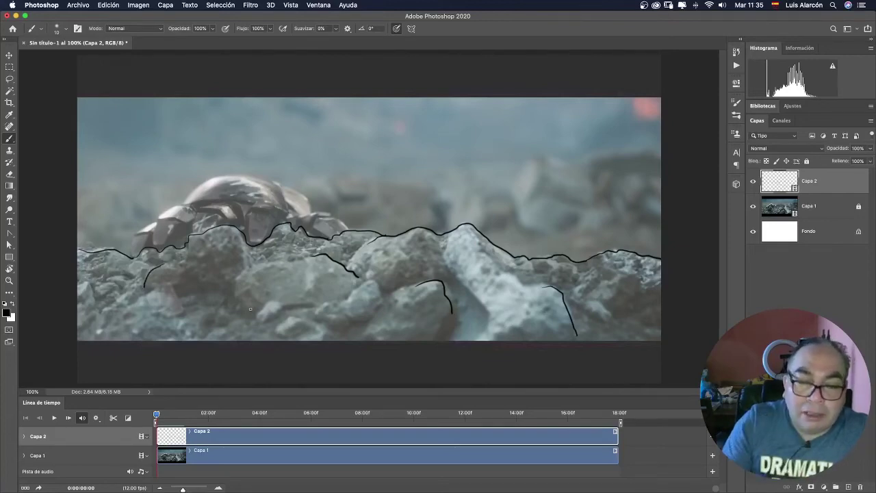
Zoom in on the beetle and outline its front edge, front leg and head
{"action": "key", "text": "super+plus"}
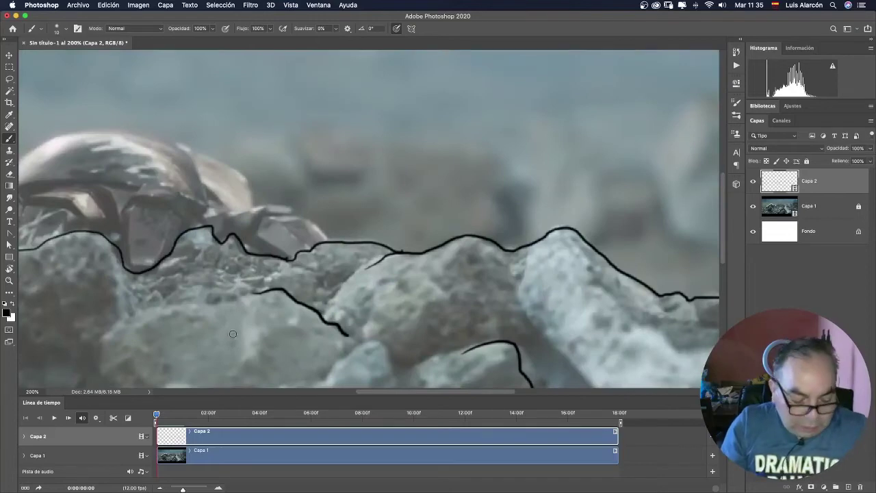
{"action": "scroll", "coordinate": [238, 335], "scroll_direction": "up", "scroll_amount": 3}
{"action": "scroll", "coordinate": [240, 332], "scroll_direction": "up", "scroll_amount": 3}
{"action": "scroll", "coordinate": [240, 331], "scroll_direction": "down", "scroll_amount": 5}
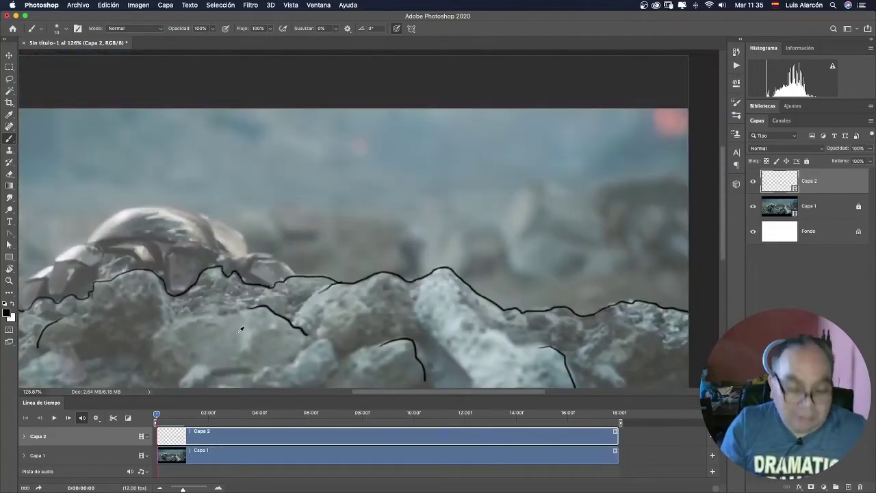
{"action": "left_click_drag", "start_coordinate": [222, 323], "coordinate": [391, 317]}
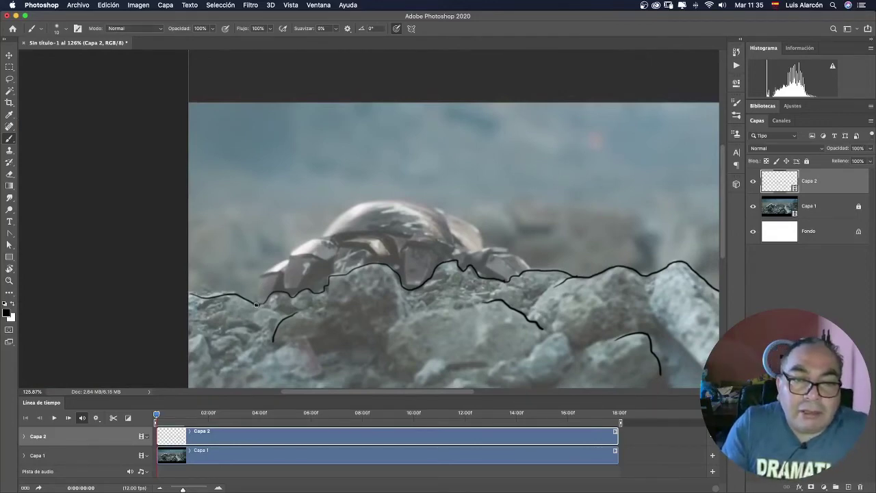
{"action": "left_click_drag", "start_coordinate": [256, 300], "coordinate": [279, 272]}
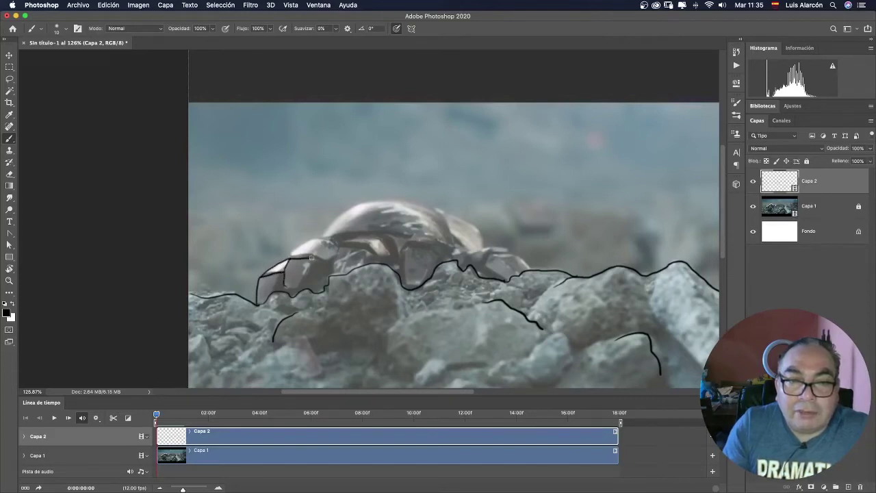
{"action": "left_click_drag", "start_coordinate": [322, 265], "coordinate": [287, 291]}
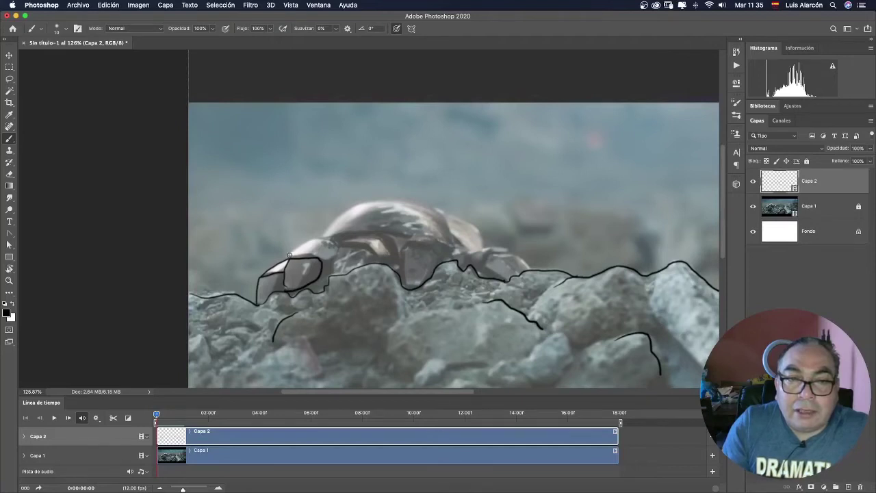
{"action": "left_click_drag", "start_coordinate": [306, 241], "coordinate": [330, 242]}
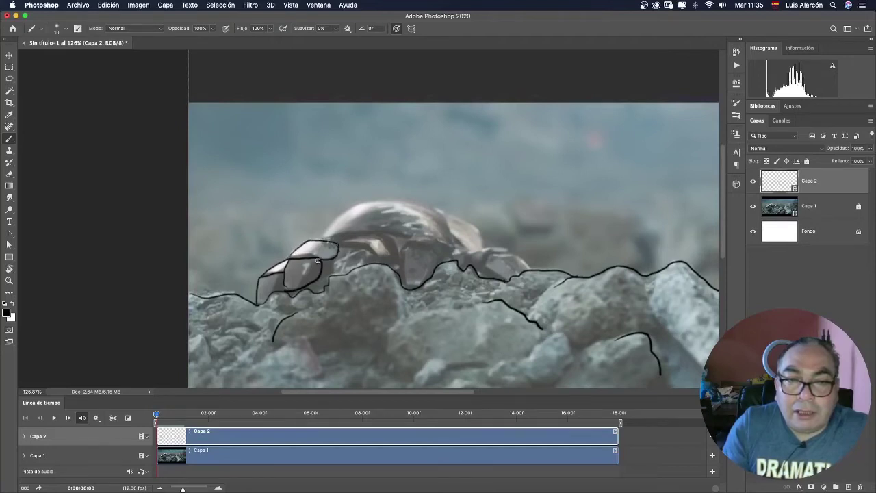
Redraw the shell top, add the back, legs and right shell edge, then zoom out
{"action": "mouse_move", "coordinate": [333, 273]}
{"action": "left_mouse_down"}
{"action": "mouse_move", "coordinate": [365, 269]}
{"action": "mouse_move", "coordinate": [369, 246]}
{"action": "mouse_move", "coordinate": [383, 240]}
{"action": "mouse_move", "coordinate": [326, 238]}
{"action": "mouse_move", "coordinate": [343, 212]}
{"action": "mouse_move", "coordinate": [404, 209]}
{"action": "left_mouse_up"}
{"action": "key", "text": "ctrl+z"}
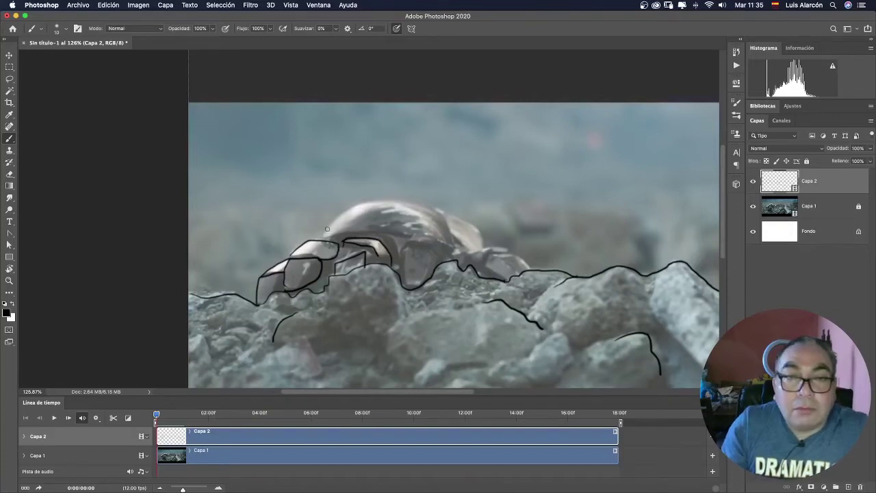
{"action": "mouse_move", "coordinate": [322, 237]}
{"action": "left_mouse_down"}
{"action": "mouse_move", "coordinate": [340, 211]}
{"action": "mouse_move", "coordinate": [415, 200]}
{"action": "mouse_move", "coordinate": [445, 218]}
{"action": "mouse_move", "coordinate": [451, 248]}
{"action": "left_mouse_up"}
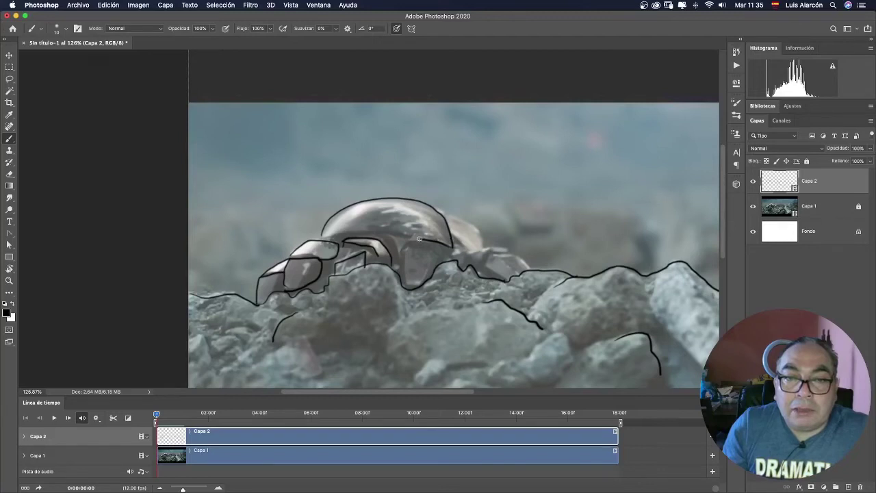
{"action": "left_click_drag", "start_coordinate": [405, 237], "coordinate": [356, 233]}
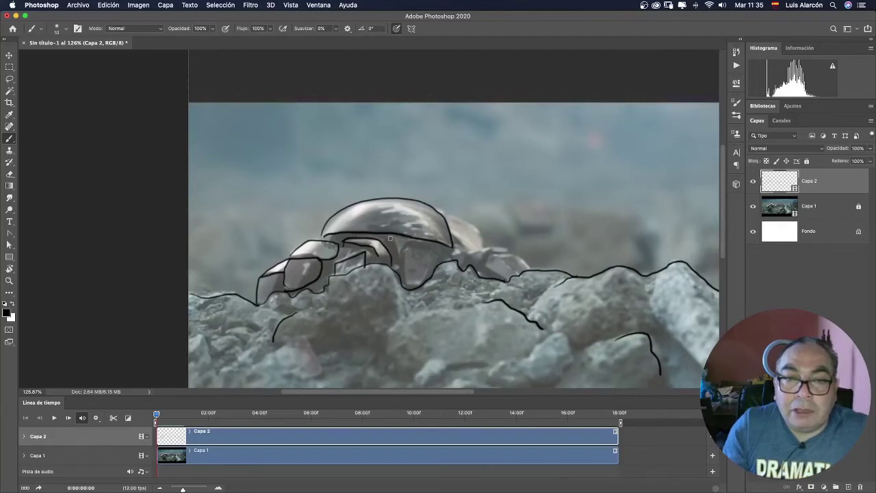
{"action": "left_click_drag", "start_coordinate": [400, 256], "coordinate": [402, 285]}
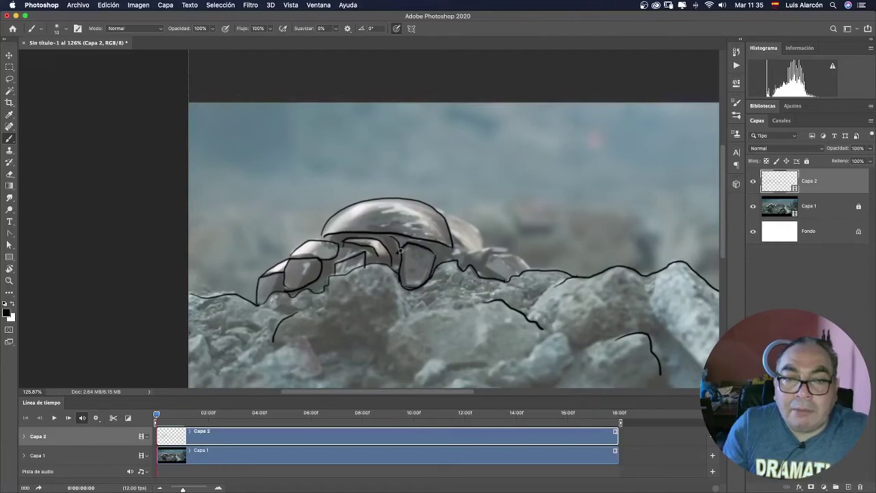
{"action": "left_click_drag", "start_coordinate": [431, 250], "coordinate": [442, 263]}
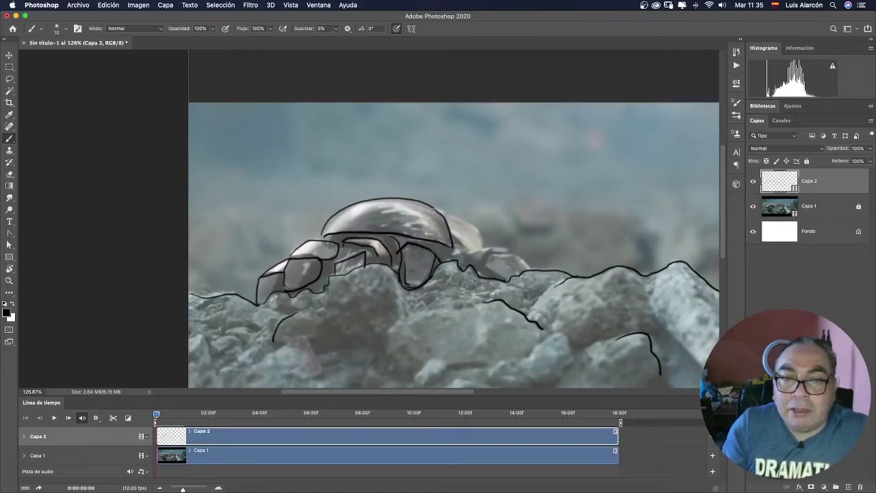
{"action": "left_click_drag", "start_coordinate": [463, 223], "coordinate": [478, 248]}
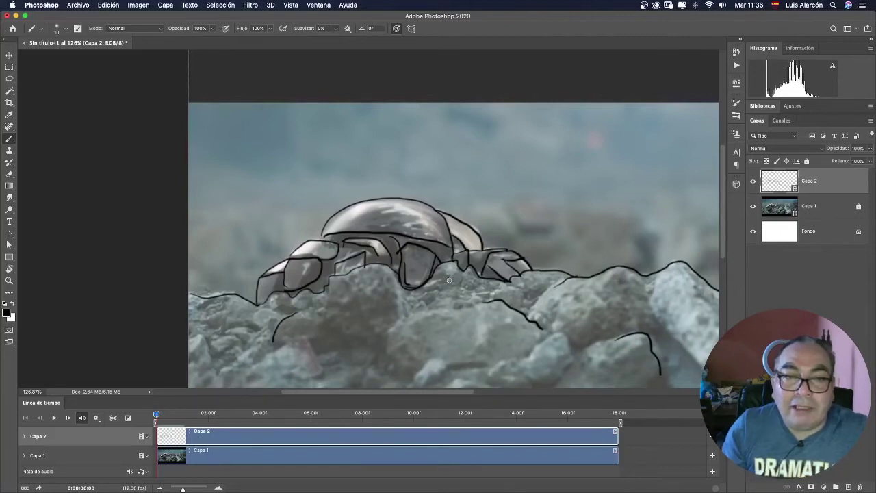
{"action": "key", "text": "super+0"}
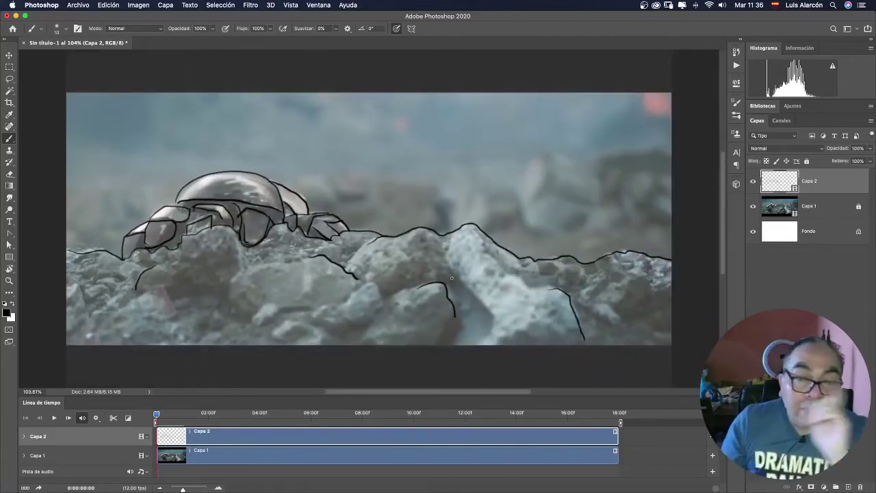
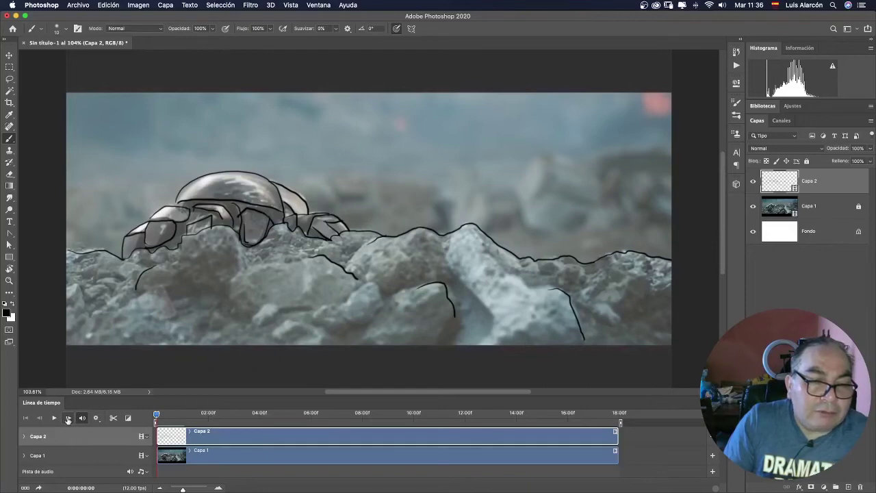
Compare the traced frame 0 with the empty frame 1, then bring up the Timeline flyout menu
{"action": "left_click", "coordinate": [68, 417]}
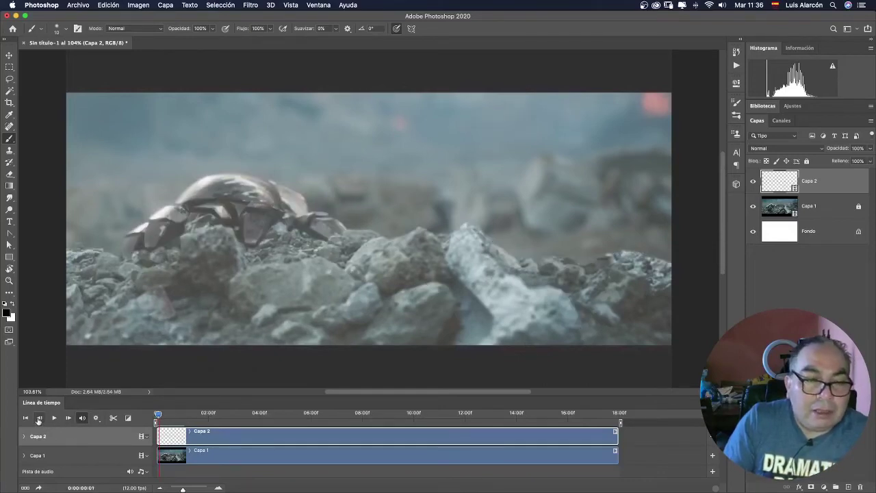
{"action": "left_click", "coordinate": [39, 419]}
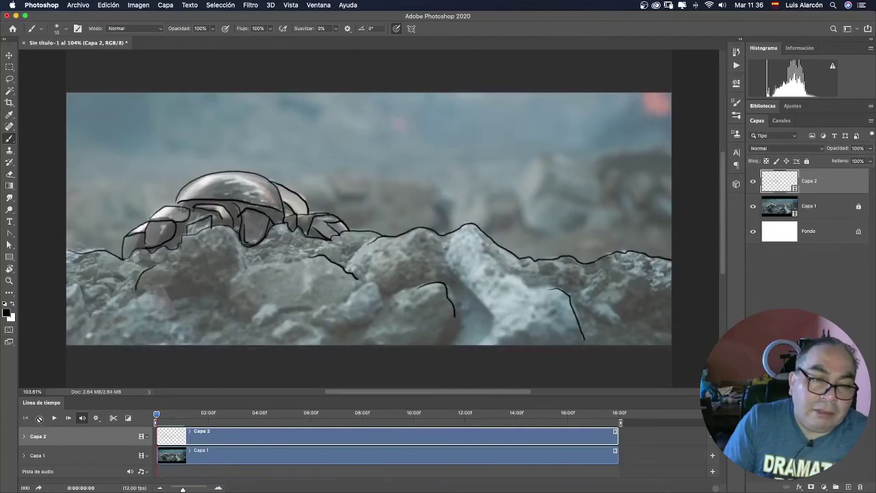
{"action": "left_click", "coordinate": [69, 419]}
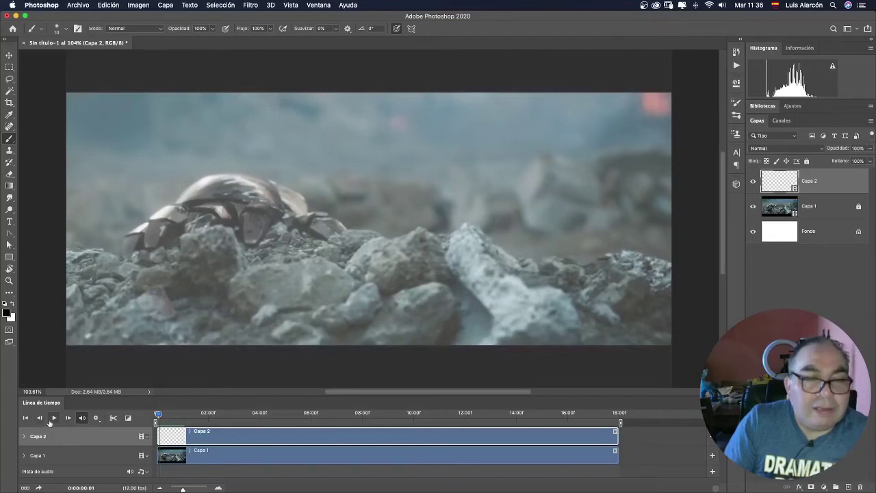
{"action": "left_click", "coordinate": [39, 419]}
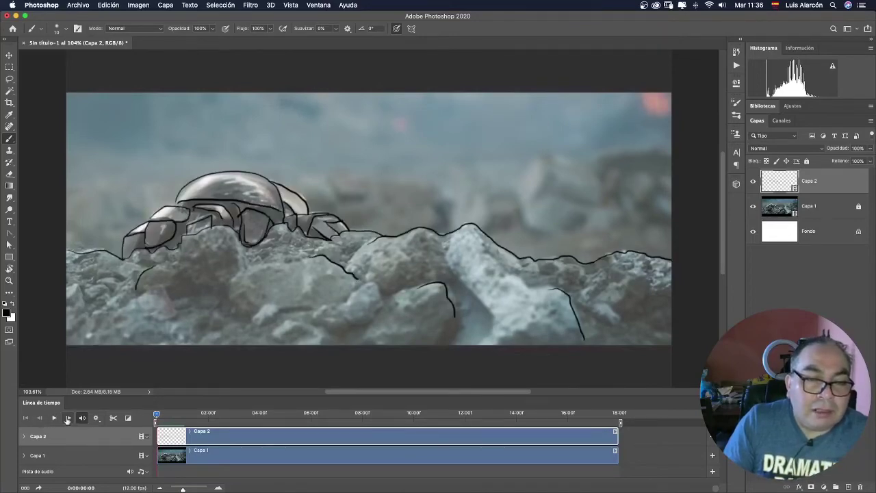
{"action": "left_click", "coordinate": [68, 418]}
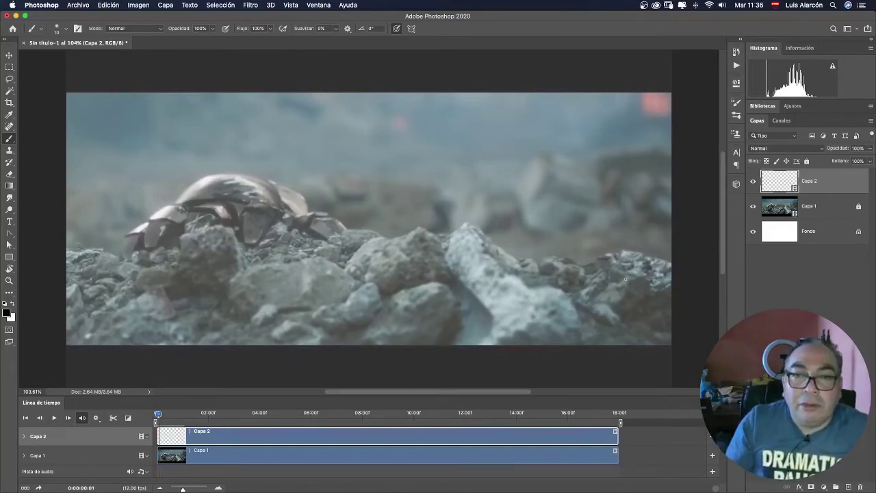
{"action": "left_click", "coordinate": [715, 402]}
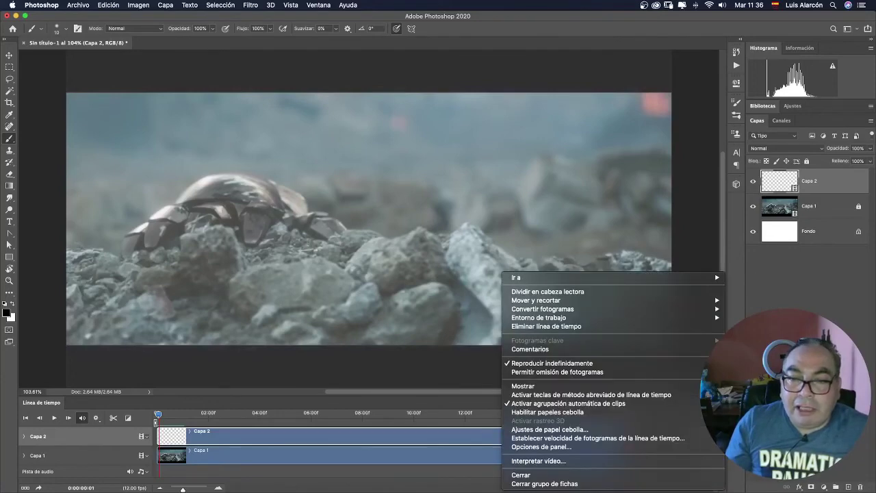
Enable onion skinning (Habilitar papeles cebolla) and bring up Ajustes de papel cebolla
{"action": "left_click", "coordinate": [687, 411]}
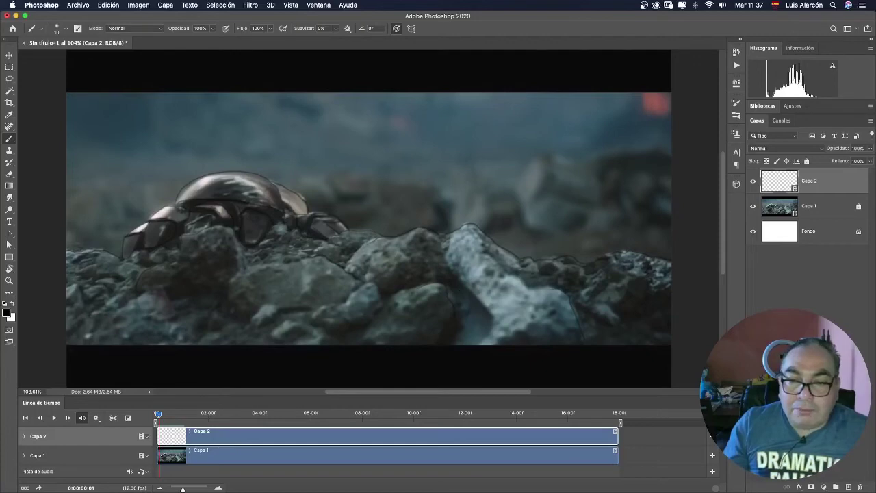
{"action": "left_click", "coordinate": [718, 403]}
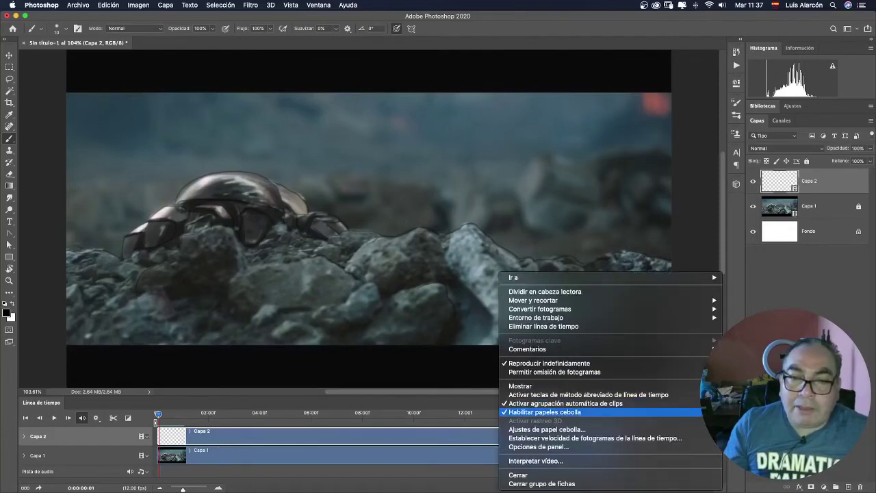
{"action": "left_click", "coordinate": [705, 431]}
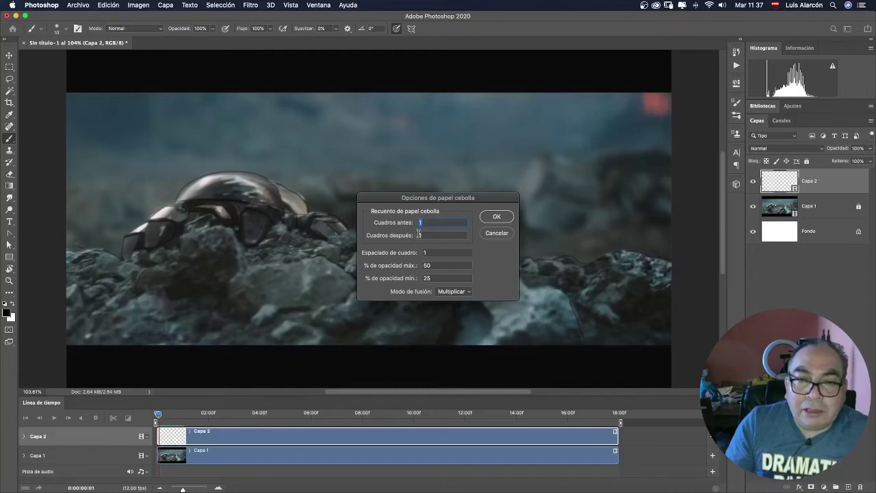
Try clearing the frames-after count, then dismiss the invalid-value warning, keeping it at 1
{"action": "key", "text": "BackSpace"}
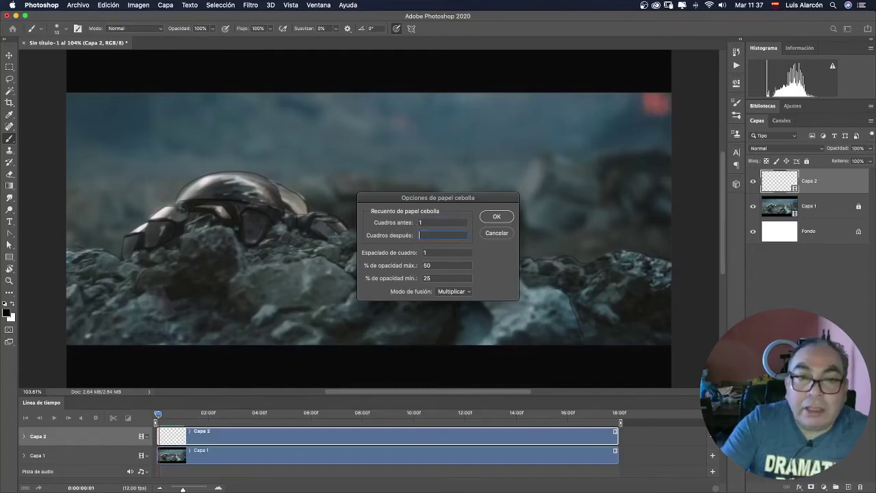
{"action": "left_click", "coordinate": [498, 218]}
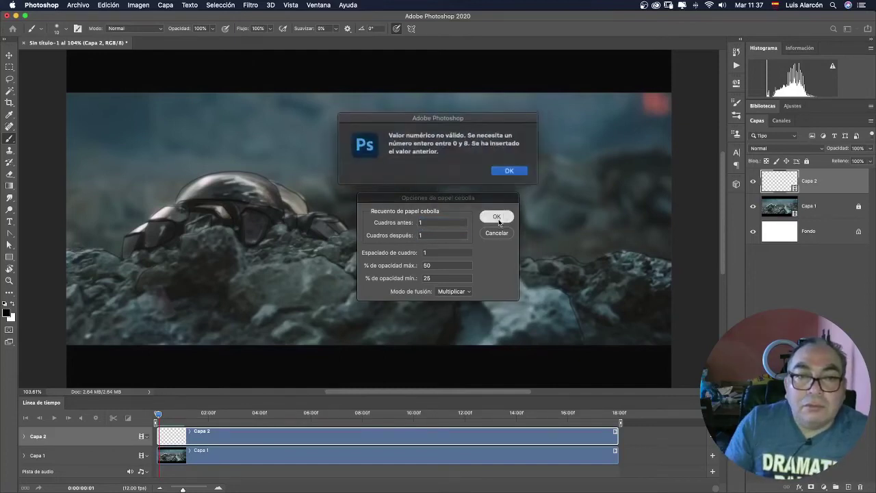
{"action": "left_click", "coordinate": [511, 176]}
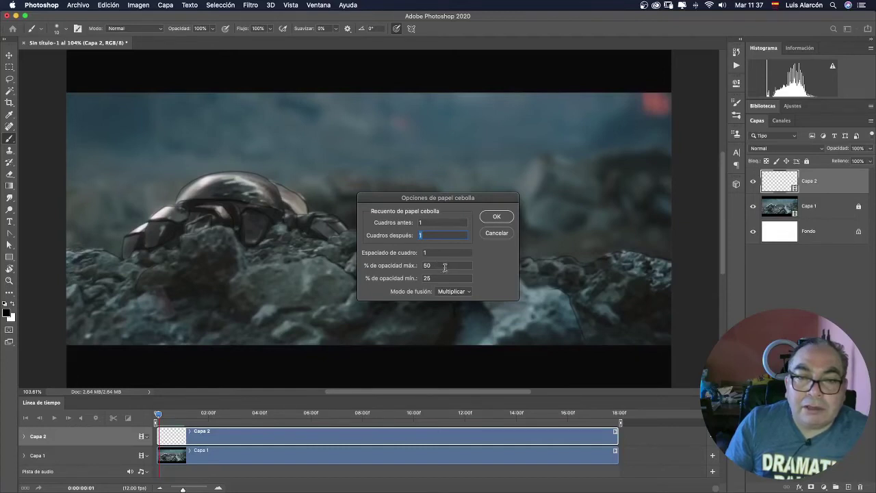
Preview the Multiplicar, Trama and Diferencia onion skin blends, then apply Normal
{"action": "left_click", "coordinate": [455, 291]}
{"action": "left_click", "coordinate": [456, 293]}
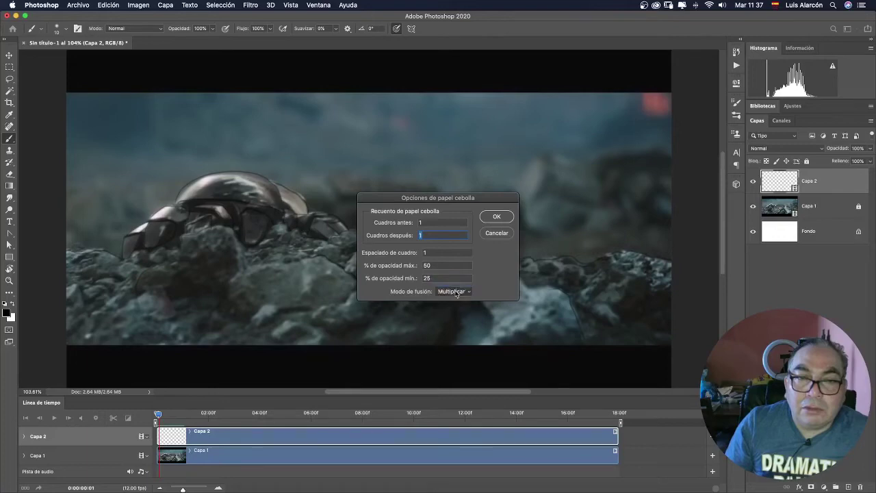
{"action": "left_click", "coordinate": [456, 293]}
{"action": "left_click", "coordinate": [454, 294]}
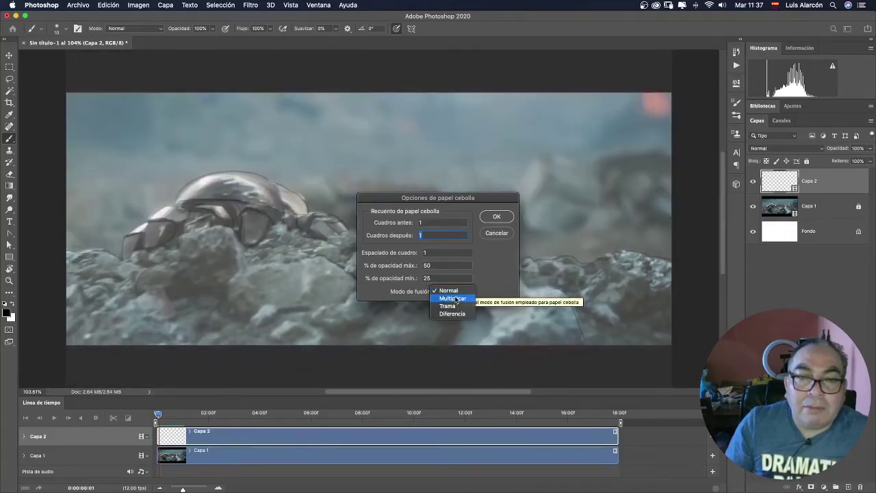
{"action": "left_click", "coordinate": [455, 298]}
{"action": "left_click", "coordinate": [455, 291]}
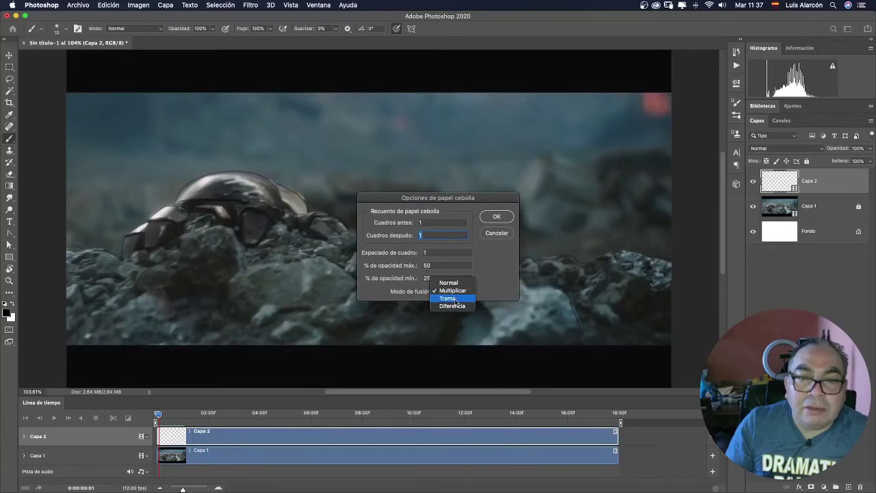
{"action": "left_click", "coordinate": [456, 300]}
{"action": "left_click", "coordinate": [456, 292]}
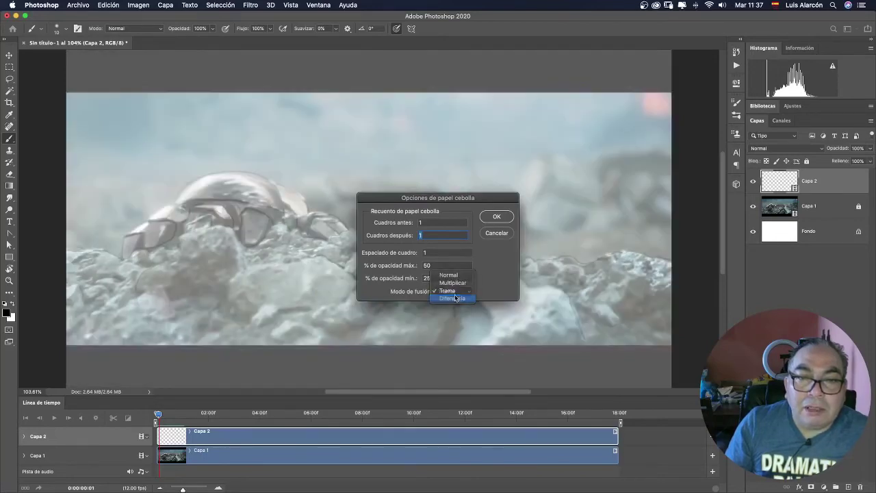
{"action": "left_click", "coordinate": [457, 300]}
{"action": "left_click", "coordinate": [457, 292]}
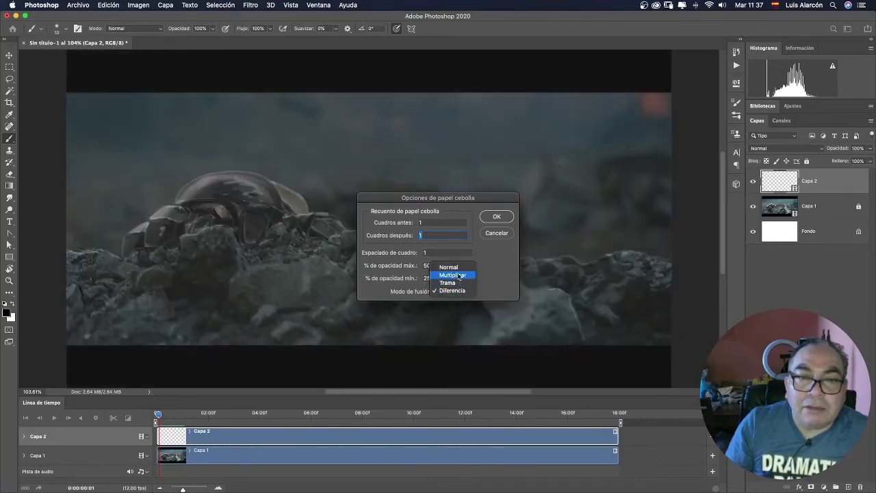
{"action": "left_click", "coordinate": [450, 267]}
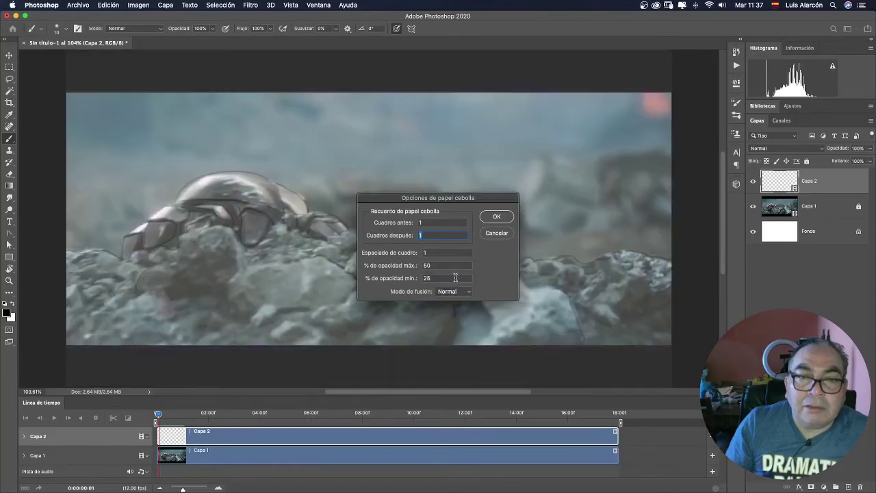
{"action": "left_click", "coordinate": [497, 217]}
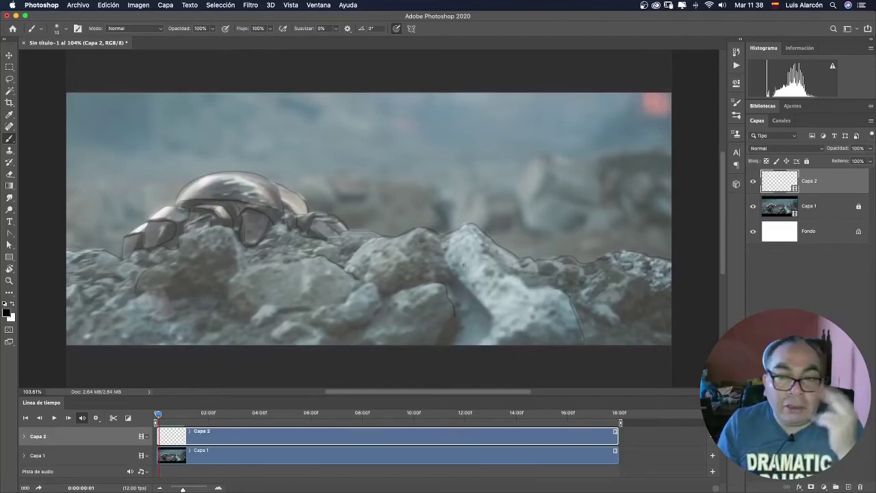
Zoom the canvas to 200%, undo a stray stroke, and advance to the second frame
{"action": "key", "text": "super+plus"}
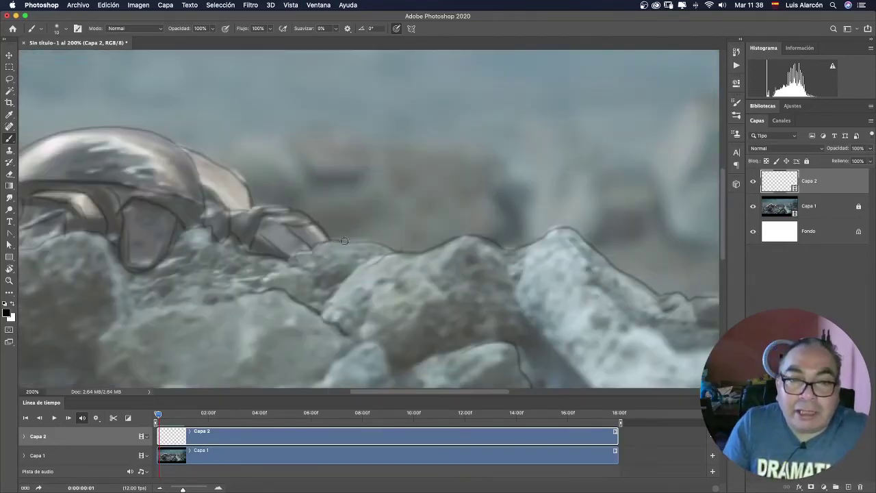
{"action": "left_click_drag", "start_coordinate": [335, 241], "coordinate": [390, 257]}
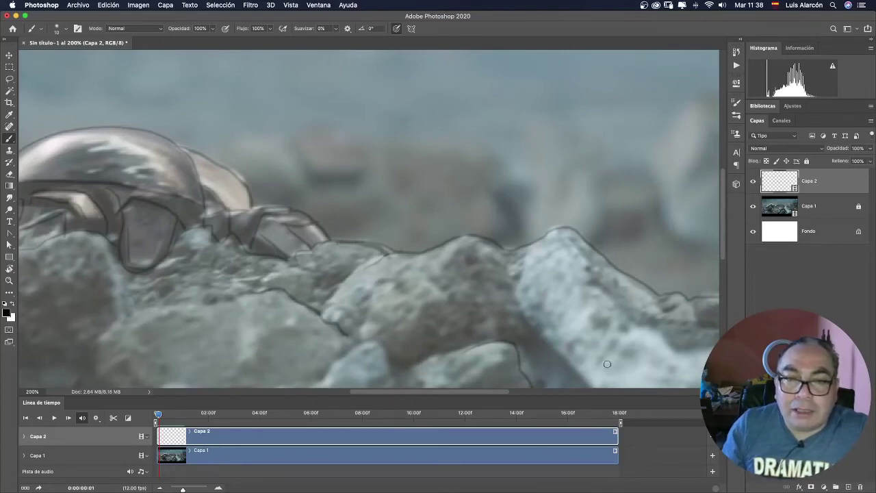
{"action": "key", "text": "ctrl+z"}
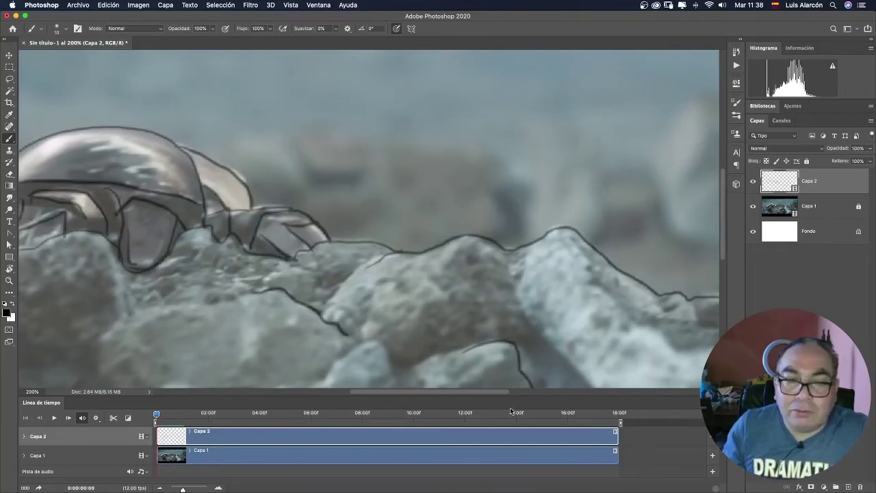
{"action": "left_click", "coordinate": [68, 418]}
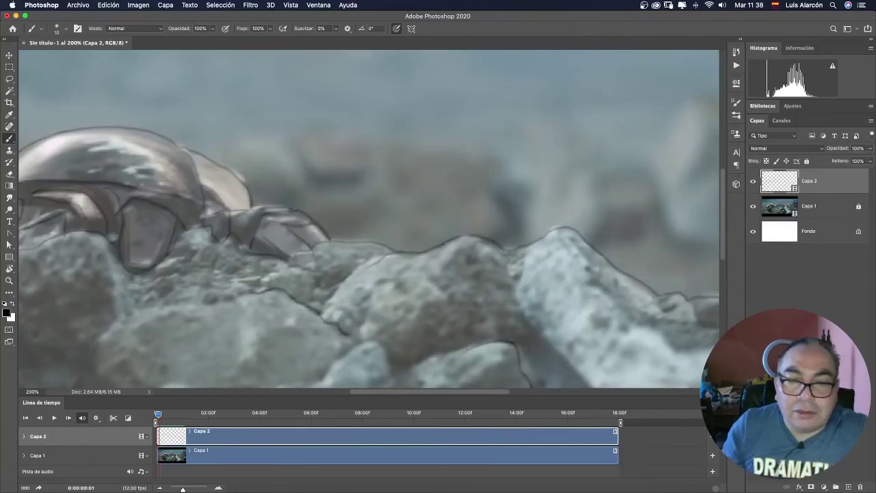
Set the onion skin blend back to Multiplicar and draw a first black stroke along the rock edge
{"action": "left_click", "coordinate": [716, 402]}
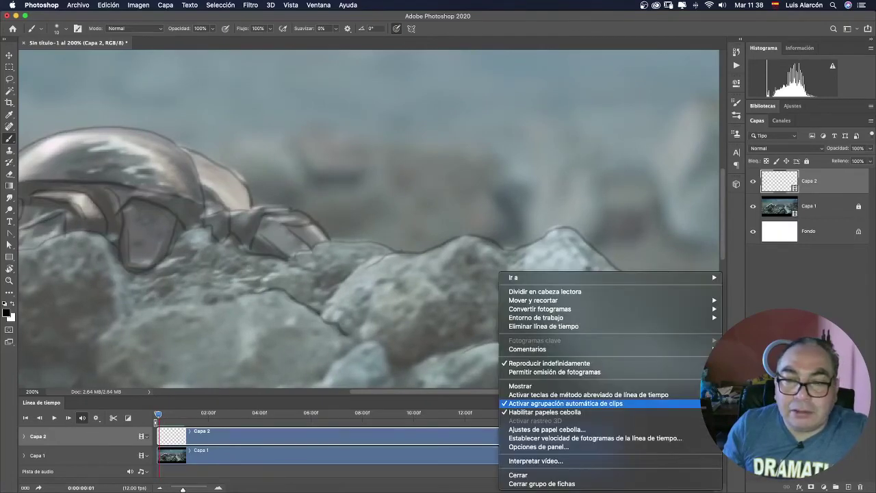
{"action": "left_click", "coordinate": [647, 432]}
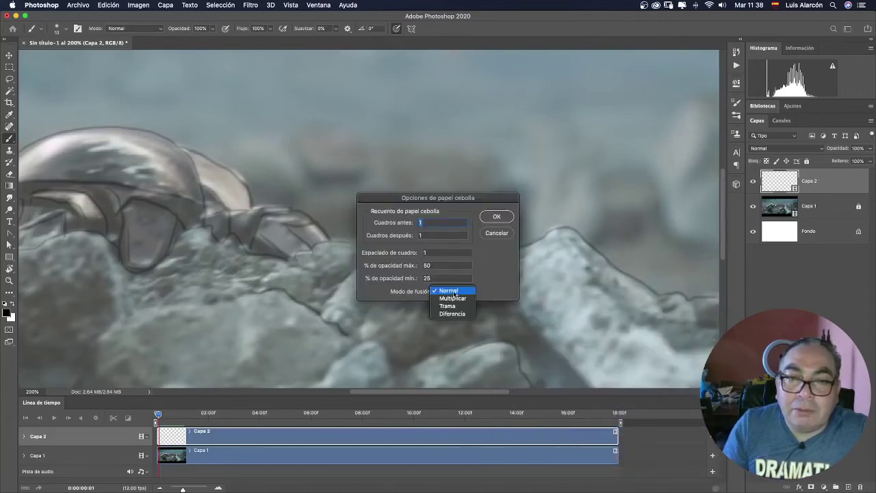
{"action": "left_click", "coordinate": [453, 298]}
{"action": "left_click", "coordinate": [497, 217]}
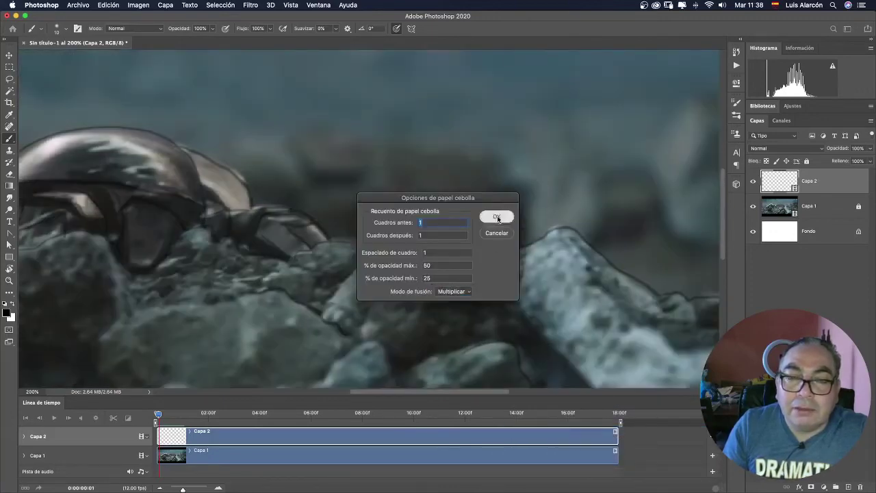
{"action": "left_click_drag", "start_coordinate": [312, 245], "coordinate": [387, 252]}
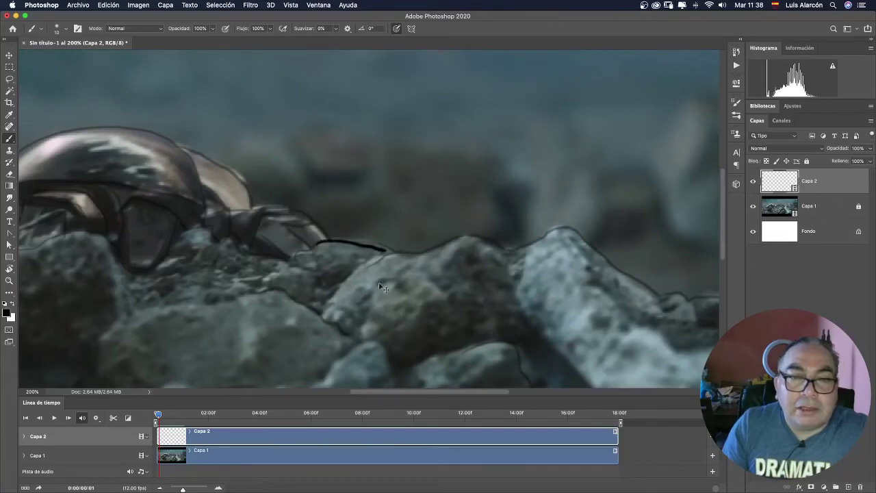
Retry the rock-edge stroke, undoing bad attempts, and check the tablet options without changes
{"action": "key", "text": "ctrl+z"}
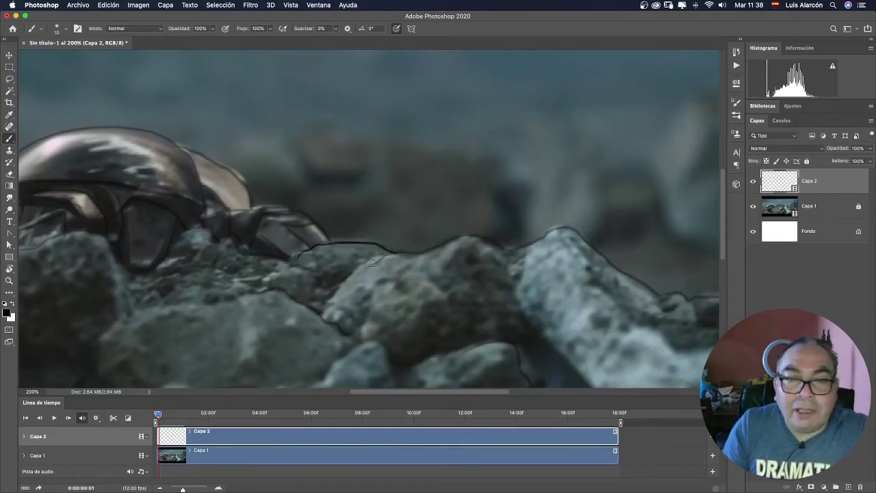
{"action": "mouse_move", "coordinate": [449, 247]}
{"action": "left_mouse_down"}
{"action": "mouse_move", "coordinate": [472, 237]}
{"action": "mouse_move", "coordinate": [531, 247]}
{"action": "left_mouse_up"}
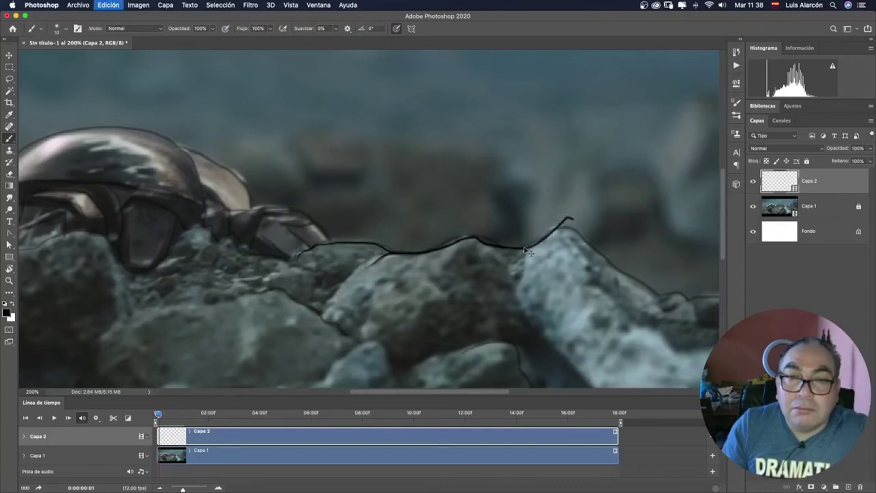
{"action": "key", "text": "ctrl+z"}
{"action": "left_click_drag", "start_coordinate": [396, 251], "coordinate": [579, 241]}
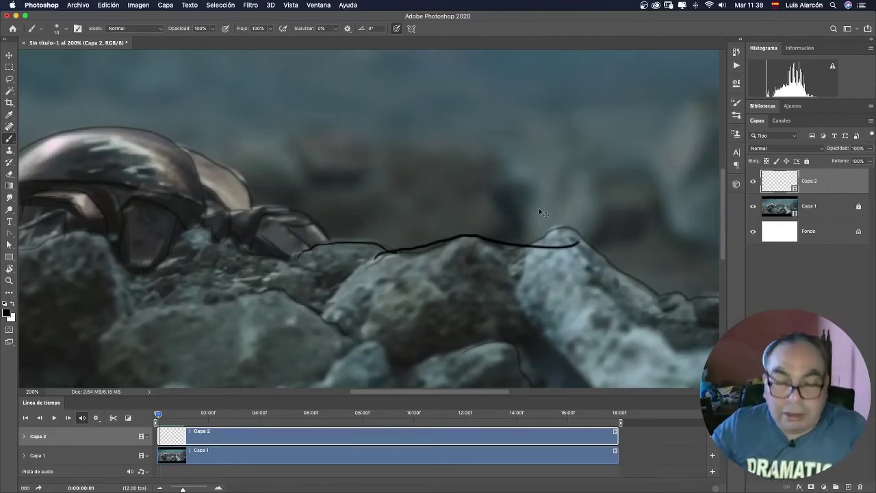
{"action": "key", "text": "ctrl+z"}
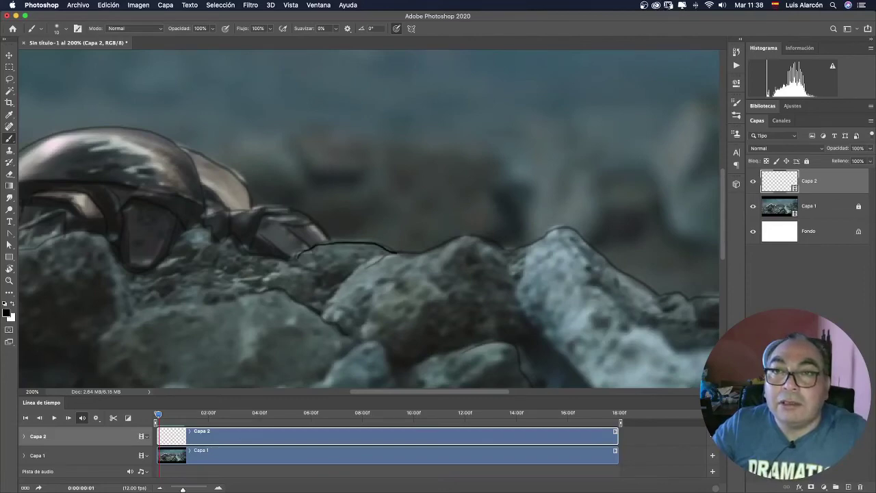
{"action": "left_click", "coordinate": [668, 5]}
{"action": "left_click", "coordinate": [617, 16]}
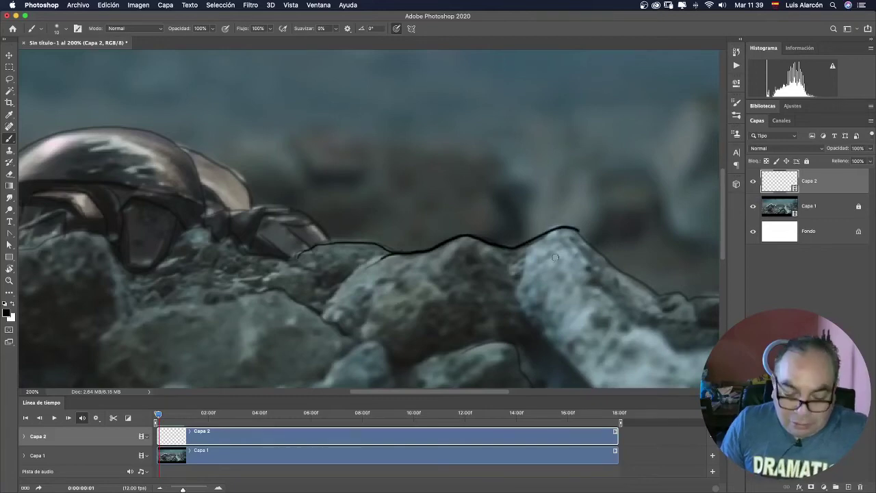
Trace the right-hand rock outlines and the lower rocks' downward edges, panning across the frame
{"action": "mouse_move", "coordinate": [576, 231]}
{"action": "left_mouse_down"}
{"action": "mouse_move", "coordinate": [395, 174]}
{"action": "mouse_move", "coordinate": [399, 205]}
{"action": "mouse_move", "coordinate": [471, 253]}
{"action": "mouse_move", "coordinate": [582, 258]}
{"action": "mouse_move", "coordinate": [659, 238]}
{"action": "mouse_move", "coordinate": [691, 241]}
{"action": "left_mouse_up"}
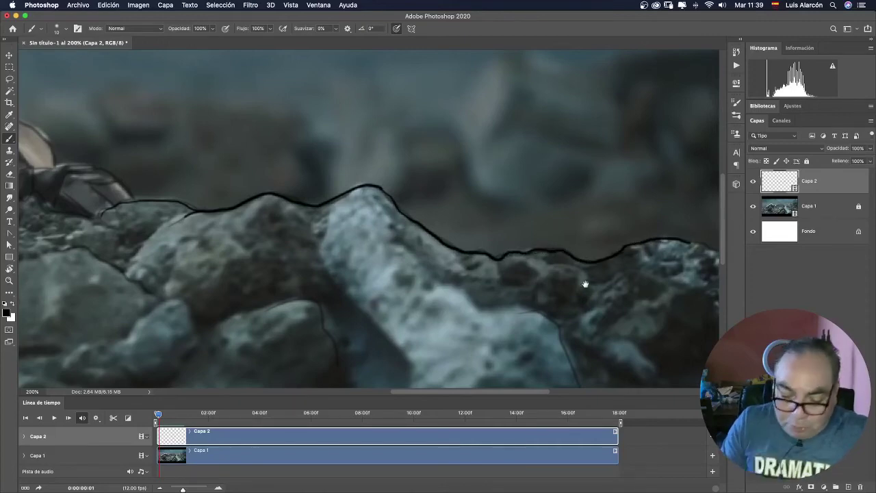
{"action": "left_click_drag", "start_coordinate": [620, 239], "coordinate": [489, 230]}
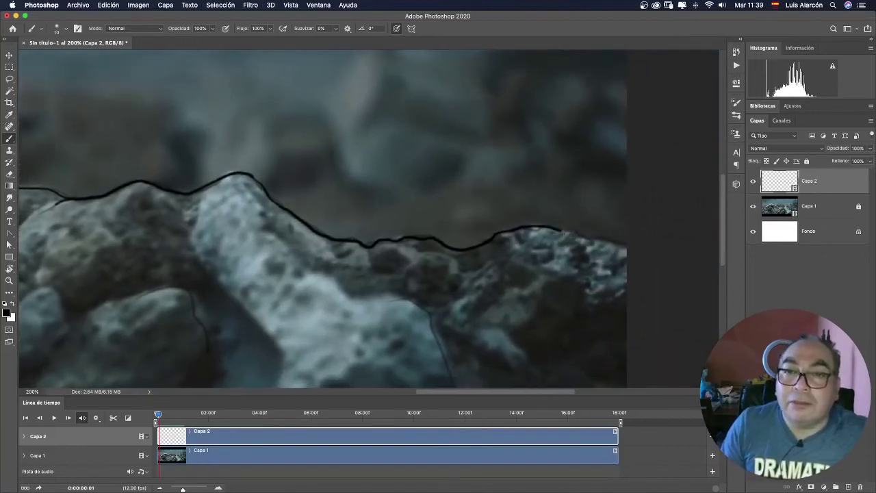
{"action": "left_click_drag", "start_coordinate": [562, 230], "coordinate": [627, 244]}
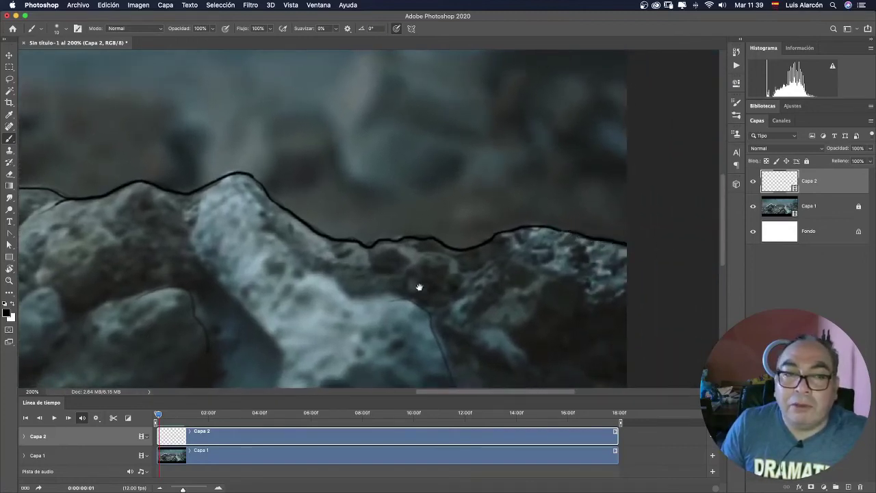
{"action": "mouse_move", "coordinate": [419, 287]}
{"action": "left_mouse_down"}
{"action": "mouse_move", "coordinate": [513, 278]}
{"action": "mouse_move", "coordinate": [477, 225]}
{"action": "left_mouse_up"}
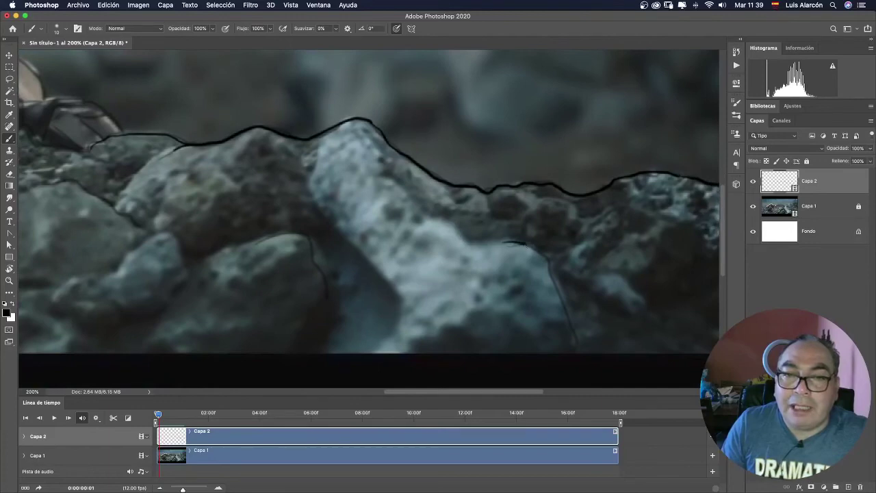
{"action": "left_click_drag", "start_coordinate": [553, 266], "coordinate": [573, 327]}
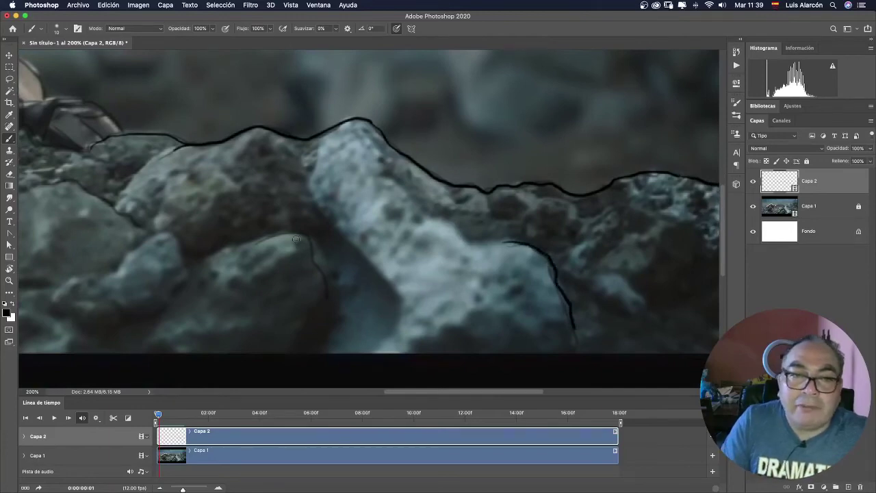
{"action": "mouse_move", "coordinate": [312, 238]}
{"action": "left_mouse_down"}
{"action": "mouse_move", "coordinate": [339, 308]}
{"action": "mouse_move", "coordinate": [327, 346]}
{"action": "left_mouse_up"}
{"action": "left_click_drag", "start_coordinate": [295, 306], "coordinate": [640, 304]}
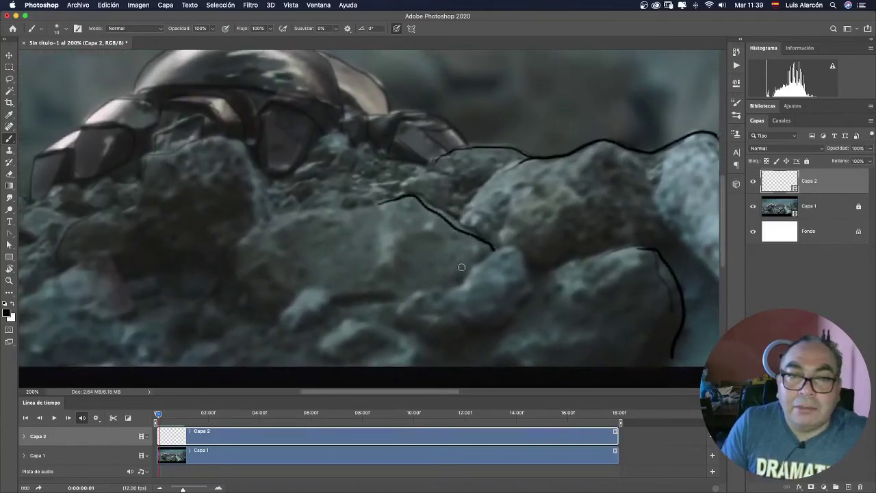
{"action": "mouse_move", "coordinate": [387, 319]}
{"action": "left_mouse_down"}
{"action": "mouse_move", "coordinate": [519, 333]}
{"action": "mouse_move", "coordinate": [473, 315]}
{"action": "left_mouse_up"}
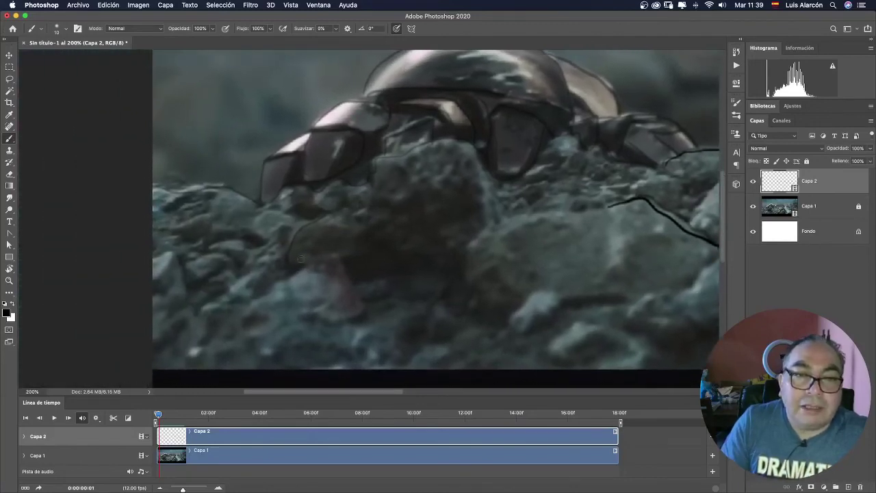
Outline the rock edges on the left and under the beetle, then start its front leg
{"action": "mouse_move", "coordinate": [285, 267]}
{"action": "left_mouse_down"}
{"action": "mouse_move", "coordinate": [290, 236]}
{"action": "mouse_move", "coordinate": [328, 217]}
{"action": "left_mouse_up"}
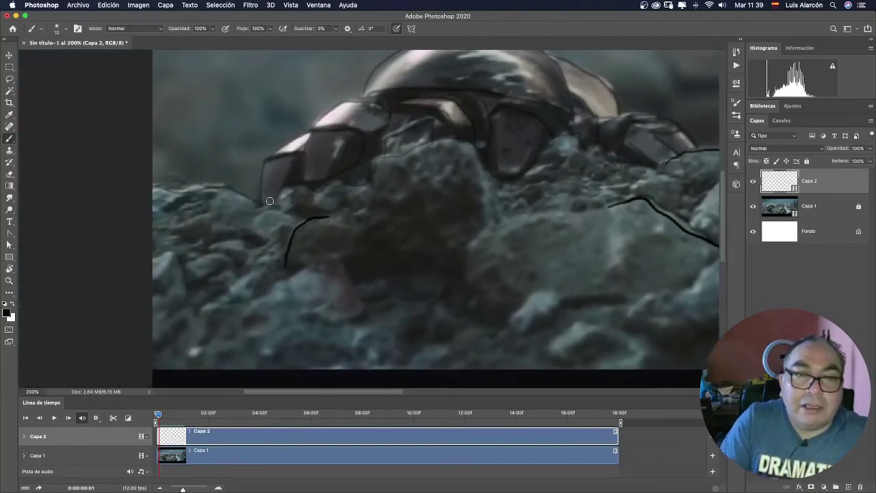
{"action": "mouse_move", "coordinate": [154, 183]}
{"action": "left_mouse_down"}
{"action": "mouse_move", "coordinate": [221, 182]}
{"action": "mouse_move", "coordinate": [251, 196]}
{"action": "mouse_move", "coordinate": [371, 169]}
{"action": "left_mouse_up"}
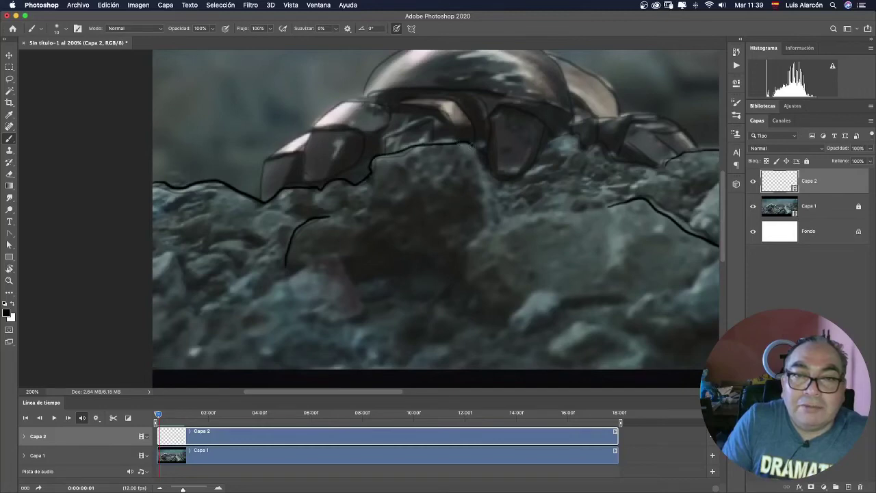
{"action": "left_click_drag", "start_coordinate": [470, 144], "coordinate": [505, 177]}
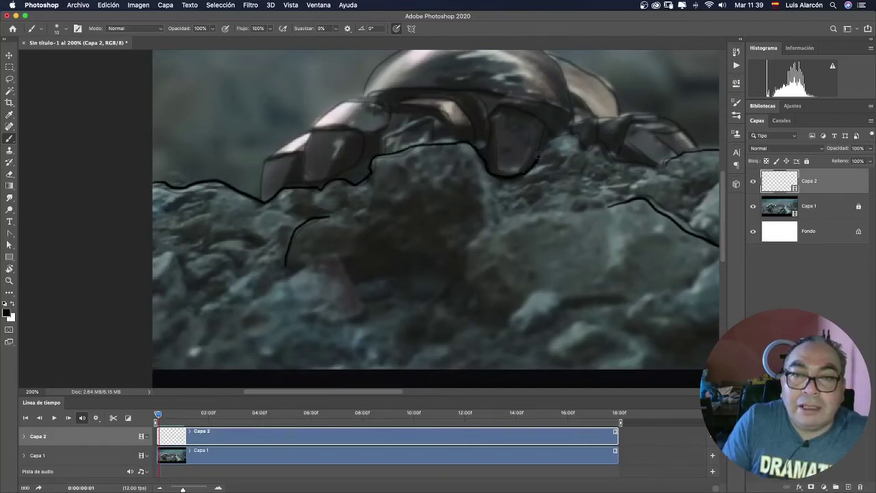
{"action": "left_click_drag", "start_coordinate": [552, 142], "coordinate": [378, 187]}
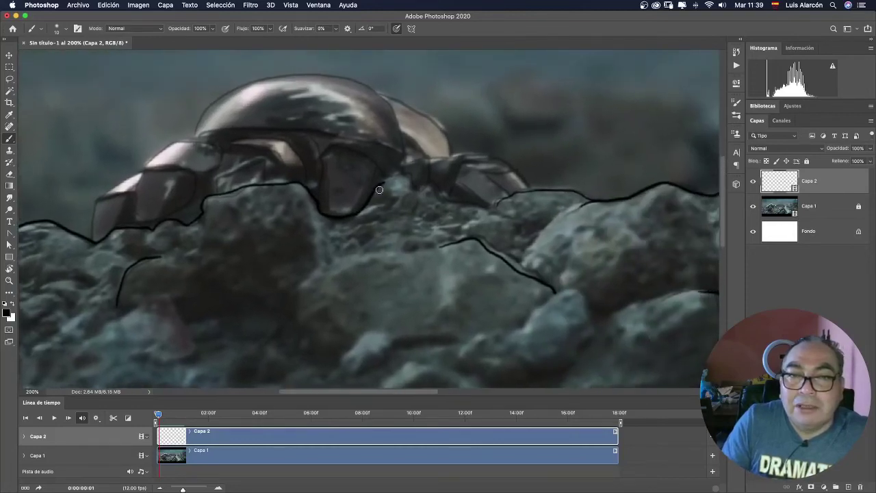
{"action": "mouse_move", "coordinate": [412, 186]}
{"action": "left_mouse_down"}
{"action": "mouse_move", "coordinate": [481, 208]}
{"action": "mouse_move", "coordinate": [541, 189]}
{"action": "mouse_move", "coordinate": [608, 196]}
{"action": "left_mouse_up"}
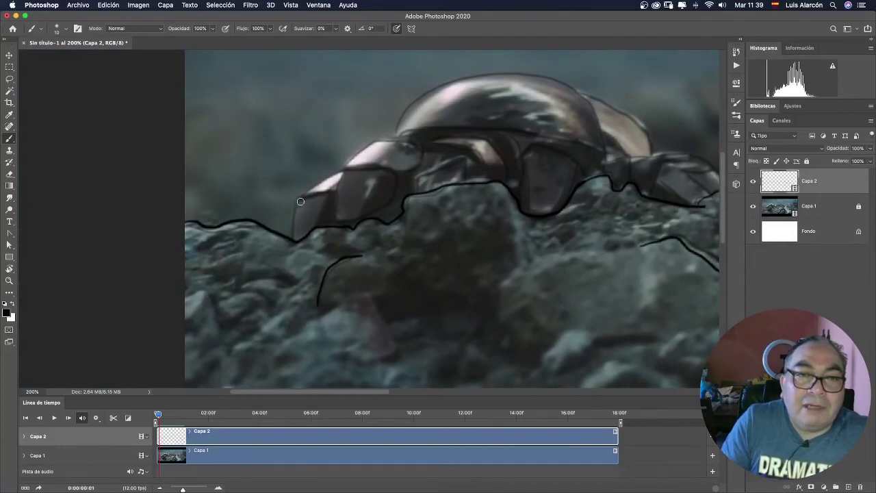
{"action": "mouse_move", "coordinate": [298, 200]}
{"action": "left_mouse_down"}
{"action": "mouse_move", "coordinate": [293, 239]}
{"action": "mouse_move", "coordinate": [307, 228]}
{"action": "left_mouse_up"}
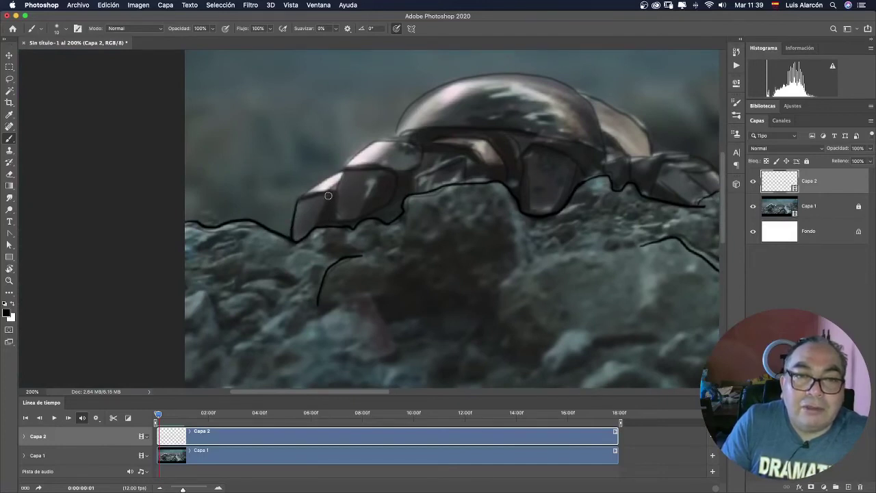
{"action": "mouse_move", "coordinate": [297, 198]}
{"action": "left_mouse_down"}
{"action": "mouse_move", "coordinate": [337, 192]}
{"action": "mouse_move", "coordinate": [319, 183]}
{"action": "mouse_move", "coordinate": [343, 174]}
{"action": "left_mouse_up"}
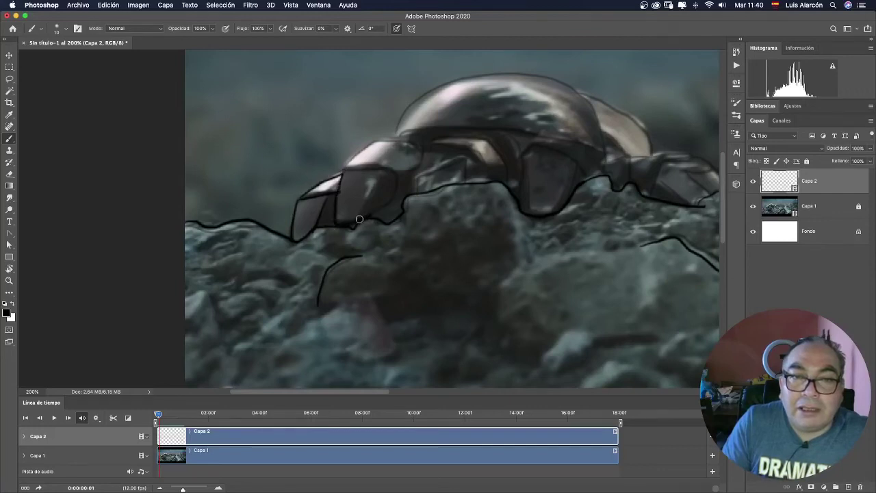
Outline the beetle's front leg segments and the next leg's upper edge
{"action": "mouse_move", "coordinate": [359, 219]}
{"action": "left_mouse_down"}
{"action": "mouse_move", "coordinate": [382, 179]}
{"action": "mouse_move", "coordinate": [395, 200]}
{"action": "mouse_move", "coordinate": [373, 215]}
{"action": "left_mouse_up"}
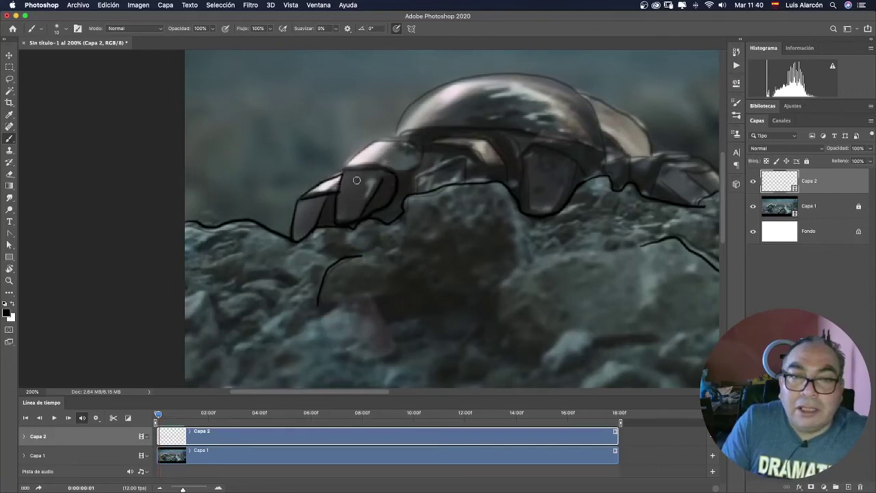
{"action": "left_click_drag", "start_coordinate": [345, 171], "coordinate": [421, 166]}
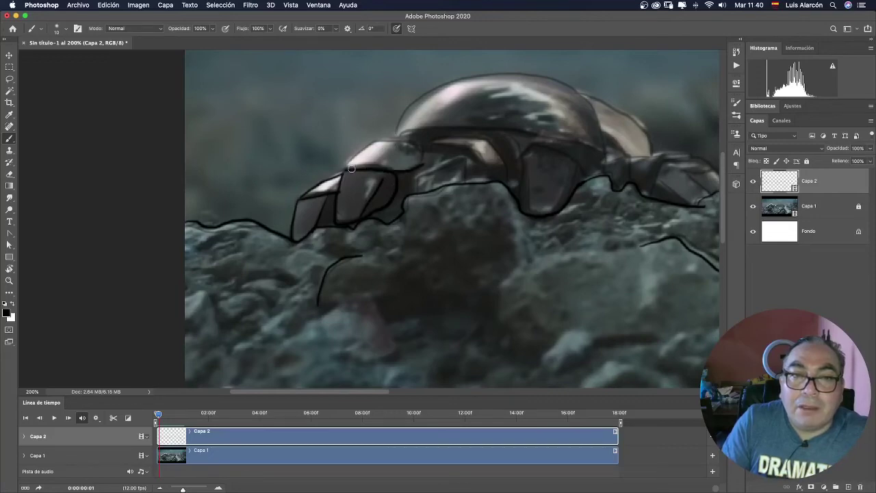
{"action": "mouse_move", "coordinate": [386, 141]}
{"action": "left_mouse_down"}
{"action": "mouse_move", "coordinate": [418, 144]}
{"action": "mouse_move", "coordinate": [419, 168]}
{"action": "mouse_move", "coordinate": [468, 157]}
{"action": "mouse_move", "coordinate": [467, 180]}
{"action": "left_mouse_up"}
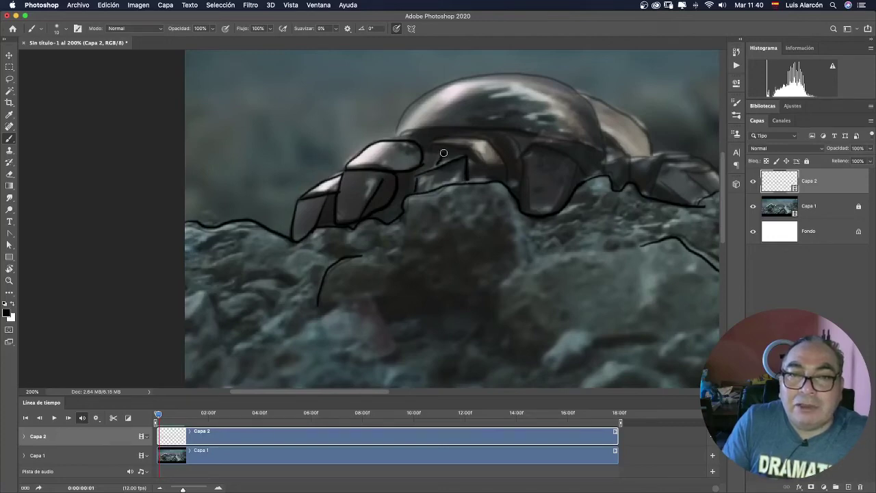
{"action": "mouse_move", "coordinate": [423, 157]}
{"action": "left_mouse_down"}
{"action": "mouse_move", "coordinate": [478, 147]}
{"action": "mouse_move", "coordinate": [493, 181]}
{"action": "left_mouse_up"}
{"action": "mouse_move", "coordinate": [427, 147]}
{"action": "left_mouse_down"}
{"action": "mouse_move", "coordinate": [485, 142]}
{"action": "mouse_move", "coordinate": [513, 167]}
{"action": "mouse_move", "coordinate": [513, 201]}
{"action": "left_mouse_up"}
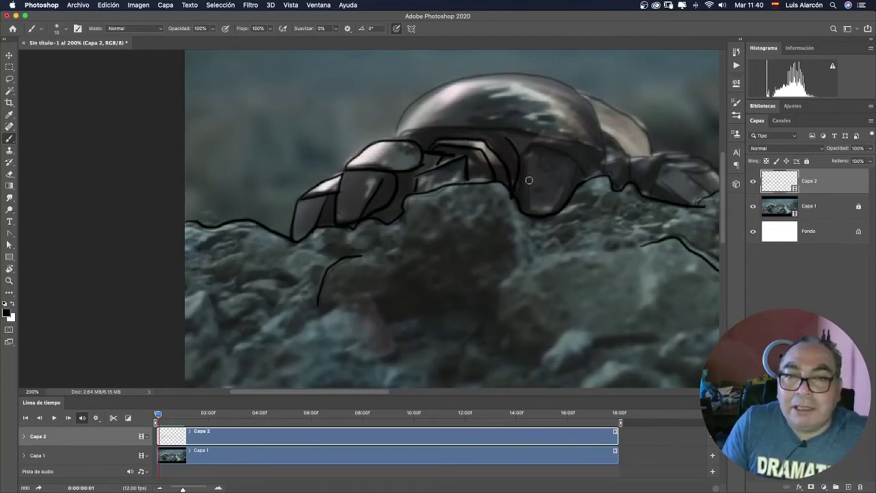
{"action": "mouse_move", "coordinate": [529, 164]}
{"action": "left_mouse_down"}
{"action": "mouse_move", "coordinate": [527, 215]}
{"action": "mouse_move", "coordinate": [555, 210]}
{"action": "mouse_move", "coordinate": [572, 175]}
{"action": "left_mouse_up"}
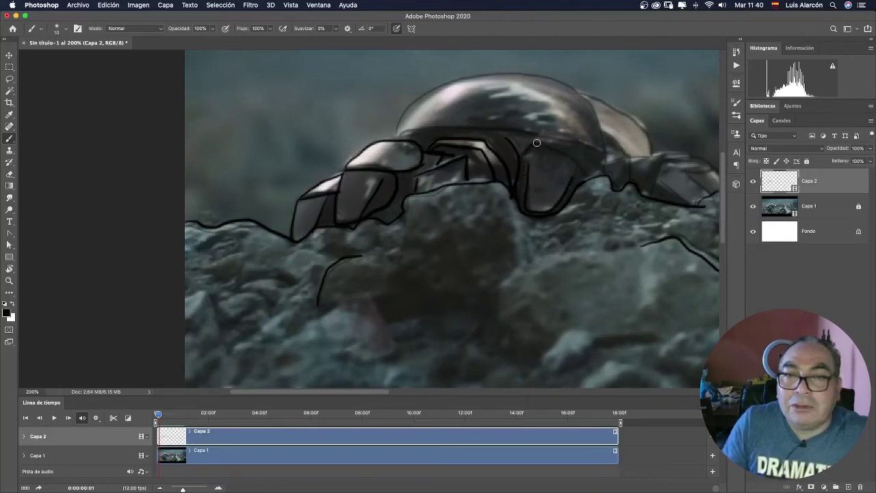
Trace the beetle's body, the top curve of its shell, and the rear leg's edge
{"action": "mouse_move", "coordinate": [537, 142]}
{"action": "left_mouse_down"}
{"action": "mouse_move", "coordinate": [563, 150]}
{"action": "mouse_move", "coordinate": [586, 177]}
{"action": "left_mouse_up"}
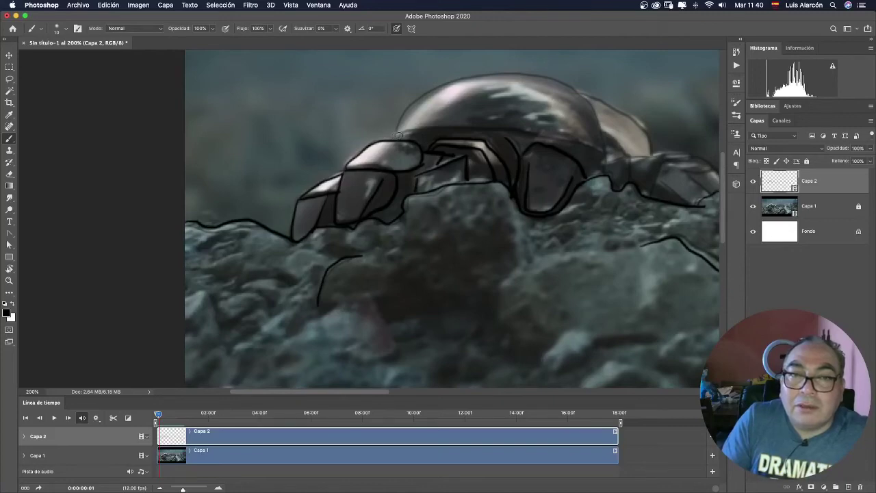
{"action": "left_click_drag", "start_coordinate": [437, 126], "coordinate": [508, 129]}
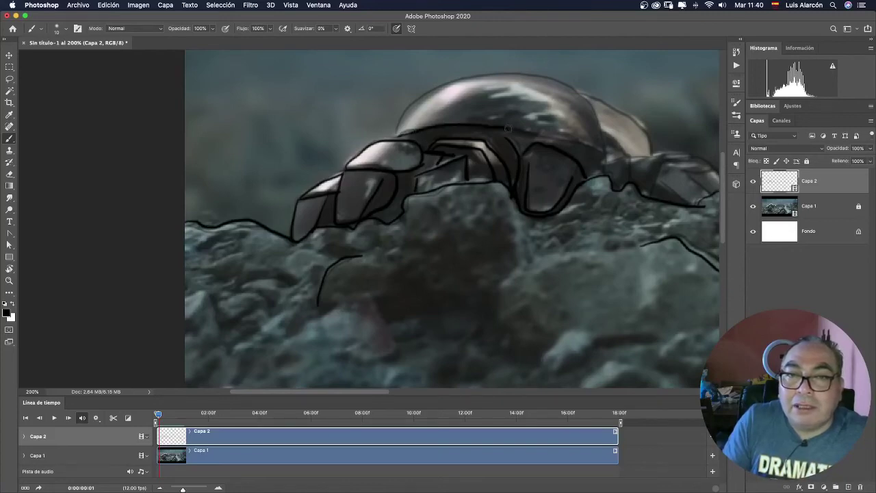
{"action": "left_click_drag", "start_coordinate": [576, 142], "coordinate": [603, 153]}
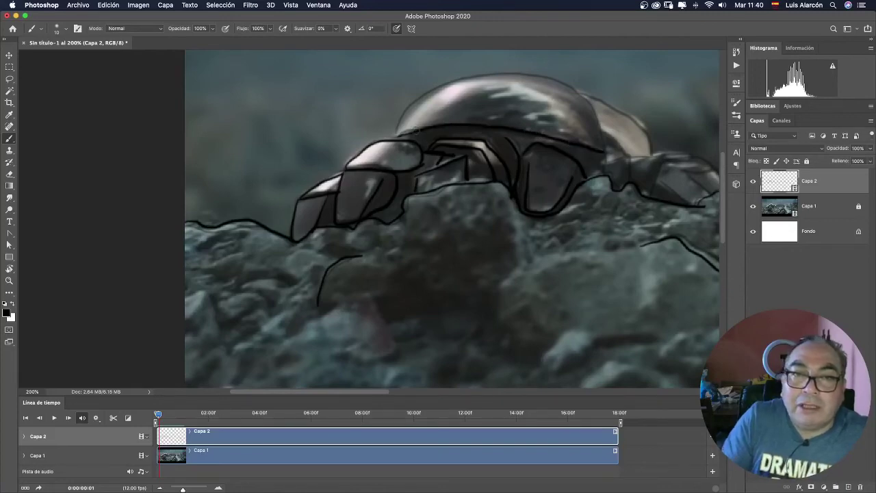
{"action": "mouse_move", "coordinate": [407, 115]}
{"action": "left_mouse_down"}
{"action": "mouse_move", "coordinate": [466, 81]}
{"action": "mouse_move", "coordinate": [506, 70]}
{"action": "mouse_move", "coordinate": [554, 74]}
{"action": "mouse_move", "coordinate": [602, 147]}
{"action": "left_mouse_up"}
{"action": "mouse_move", "coordinate": [600, 192]}
{"action": "left_mouse_down"}
{"action": "mouse_move", "coordinate": [388, 193]}
{"action": "mouse_move", "coordinate": [412, 179]}
{"action": "left_mouse_up"}
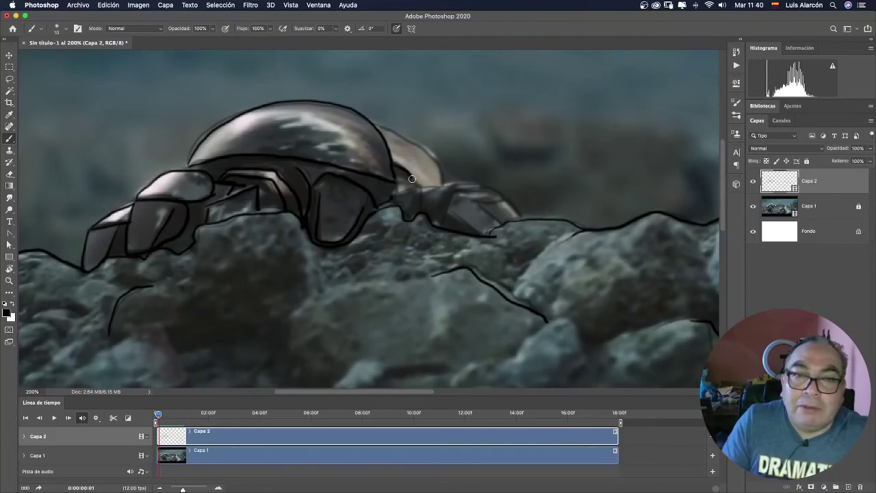
{"action": "mouse_move", "coordinate": [376, 127]}
{"action": "left_mouse_down"}
{"action": "mouse_move", "coordinate": [437, 159]}
{"action": "mouse_move", "coordinate": [445, 186]}
{"action": "left_mouse_up"}
{"action": "mouse_move", "coordinate": [391, 199]}
{"action": "left_mouse_down"}
{"action": "mouse_move", "coordinate": [488, 185]}
{"action": "mouse_move", "coordinate": [448, 196]}
{"action": "mouse_move", "coordinate": [434, 229]}
{"action": "left_mouse_up"}
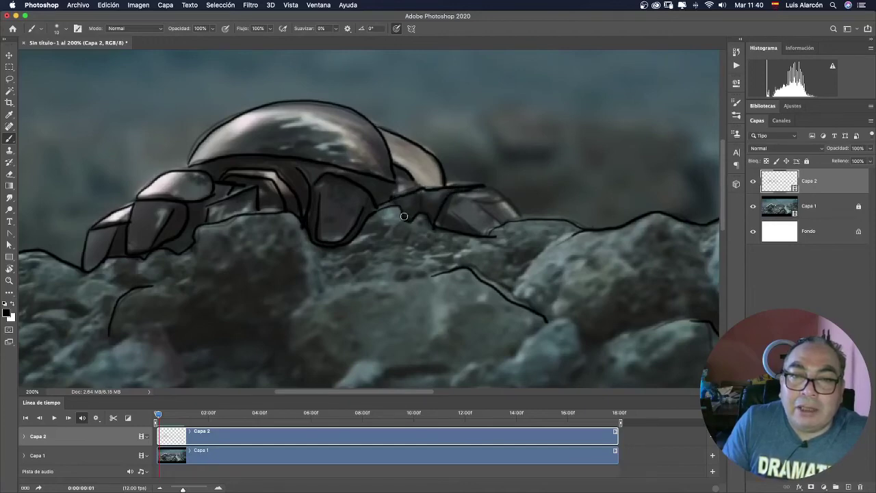
{"action": "mouse_move", "coordinate": [441, 211]}
{"action": "left_mouse_down"}
{"action": "mouse_move", "coordinate": [483, 235]}
{"action": "mouse_move", "coordinate": [512, 221]}
{"action": "mouse_move", "coordinate": [486, 188]}
{"action": "mouse_move", "coordinate": [499, 223]}
{"action": "mouse_move", "coordinate": [495, 197]}
{"action": "mouse_move", "coordinate": [504, 196]}
{"action": "left_mouse_up"}
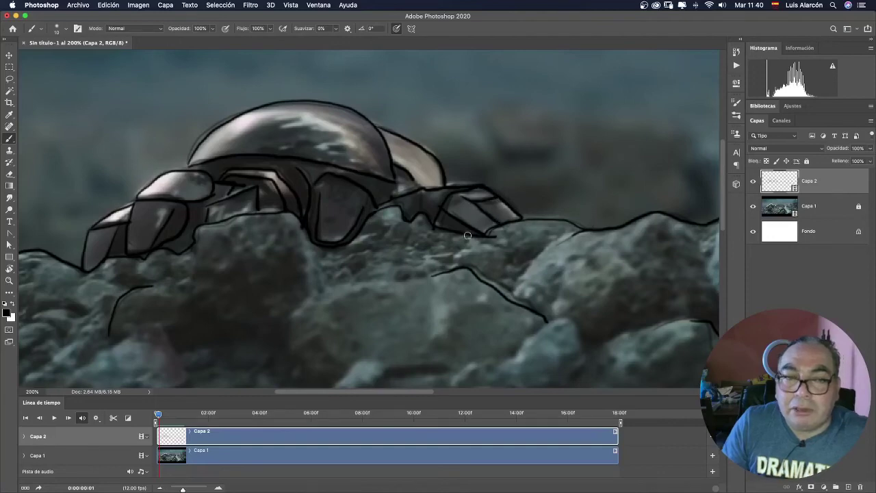
Zoom out to the whole frame and step through to the untraced frame 0:00:00:02
{"action": "key", "text": "super+0"}
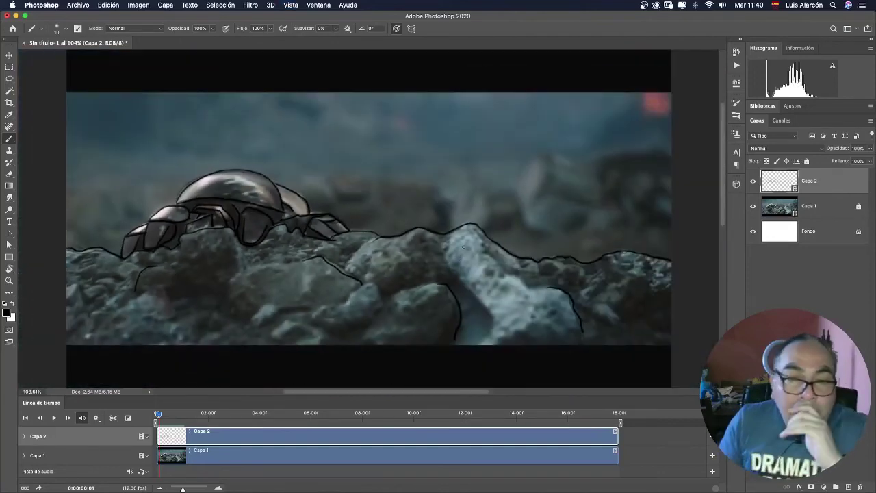
{"action": "left_click", "coordinate": [40, 417]}
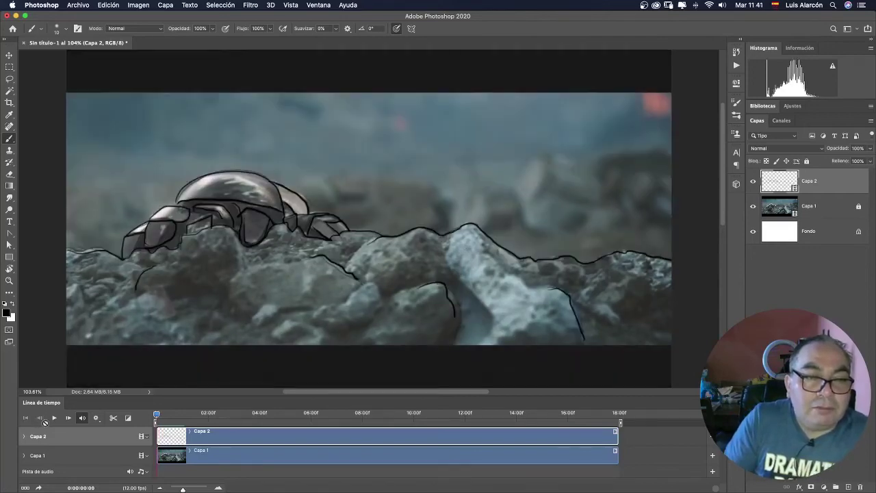
{"action": "left_click", "coordinate": [67, 418]}
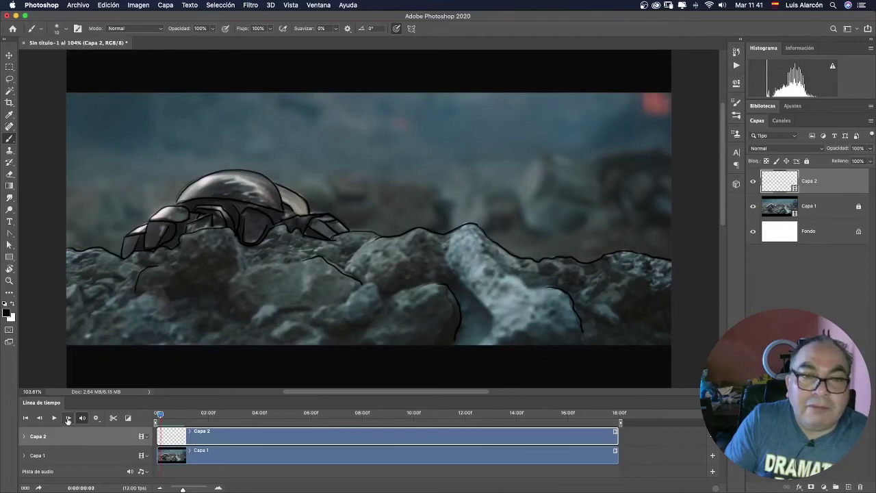
{"action": "left_click", "coordinate": [67, 419]}
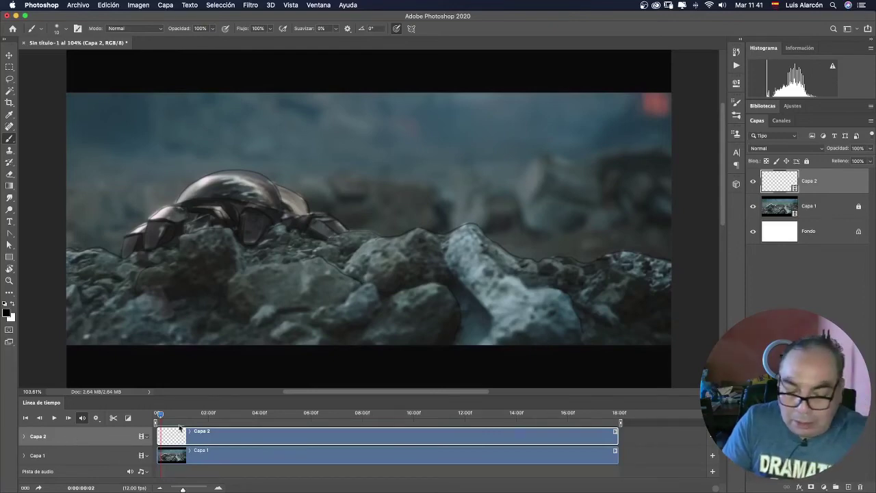
Magnify the canvas with Cmd++ and scroll-zoom in for close tracing
{"action": "key", "text": "super+plus"}
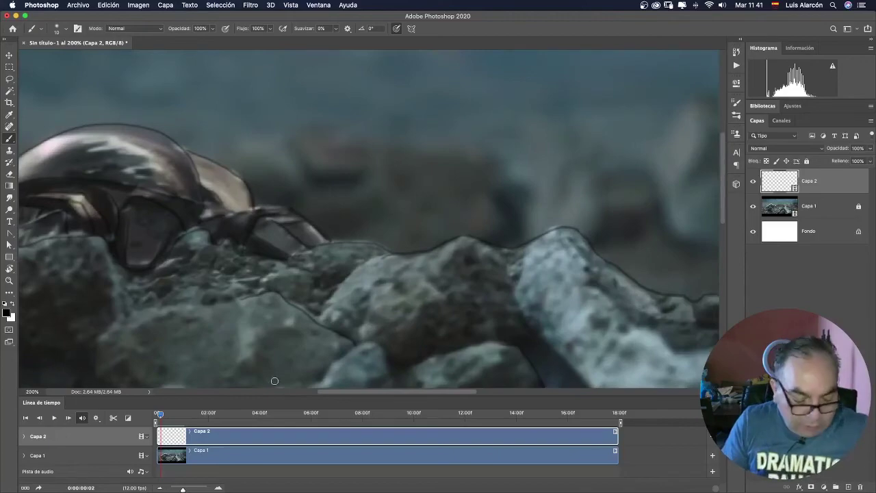
{"action": "scroll", "coordinate": [278, 380], "scroll_direction": "down", "scroll_amount": 2}
{"action": "scroll", "coordinate": [277, 382], "scroll_direction": "down", "scroll_amount": 2}
{"action": "scroll", "coordinate": [275, 390], "scroll_direction": "down", "scroll_amount": 2}
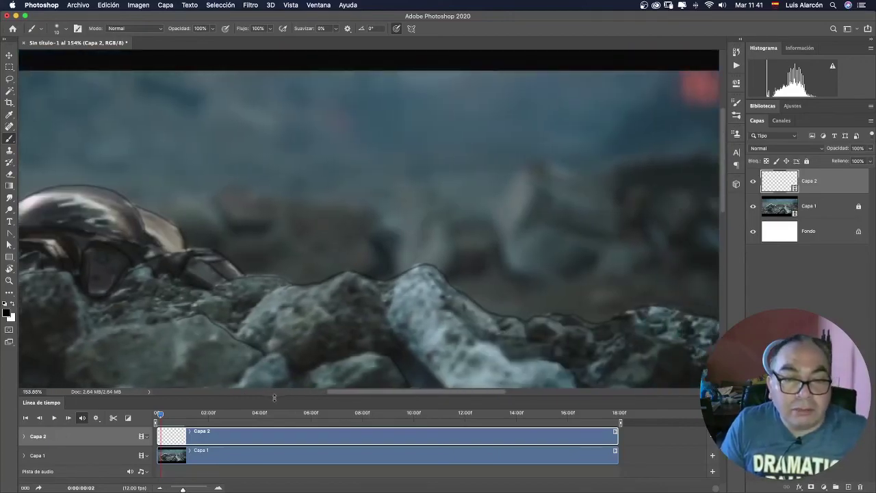
{"action": "scroll", "coordinate": [311, 284], "scroll_direction": "up", "scroll_amount": 5}
{"action": "scroll", "coordinate": [311, 283], "scroll_direction": "down", "scroll_amount": 5}
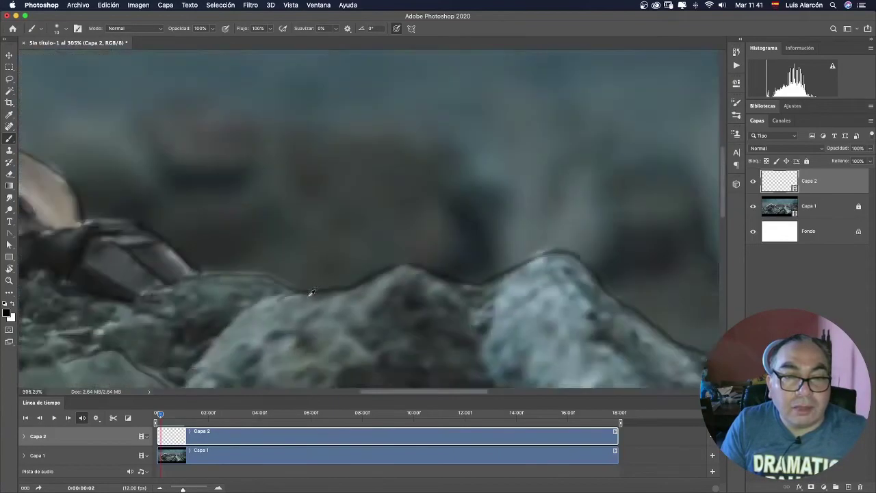
{"action": "scroll", "coordinate": [311, 295], "scroll_direction": "down", "scroll_amount": 2}
{"action": "scroll", "coordinate": [310, 296], "scroll_direction": "up", "scroll_amount": 2}
{"action": "scroll", "coordinate": [304, 305], "scroll_direction": "up", "scroll_amount": 2}
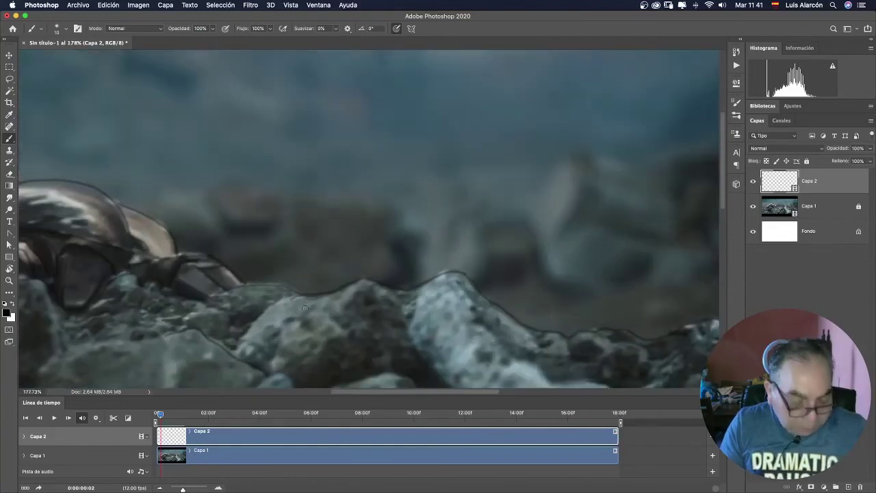
Trace the rock edges left of and beneath the beetle and the middle rock's ridge
{"action": "mouse_move", "coordinate": [303, 308]}
{"action": "left_mouse_down"}
{"action": "mouse_move", "coordinate": [498, 274]}
{"action": "mouse_move", "coordinate": [513, 243]}
{"action": "left_mouse_up"}
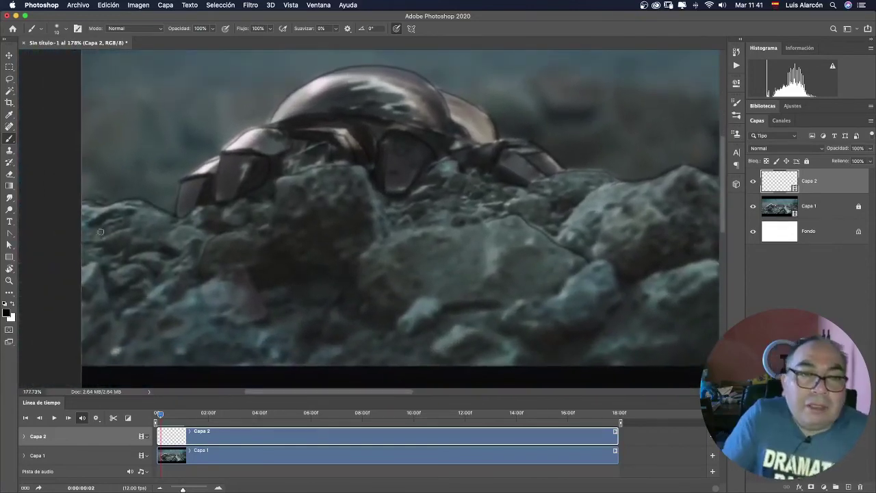
{"action": "left_click_drag", "start_coordinate": [82, 204], "coordinate": [197, 209]}
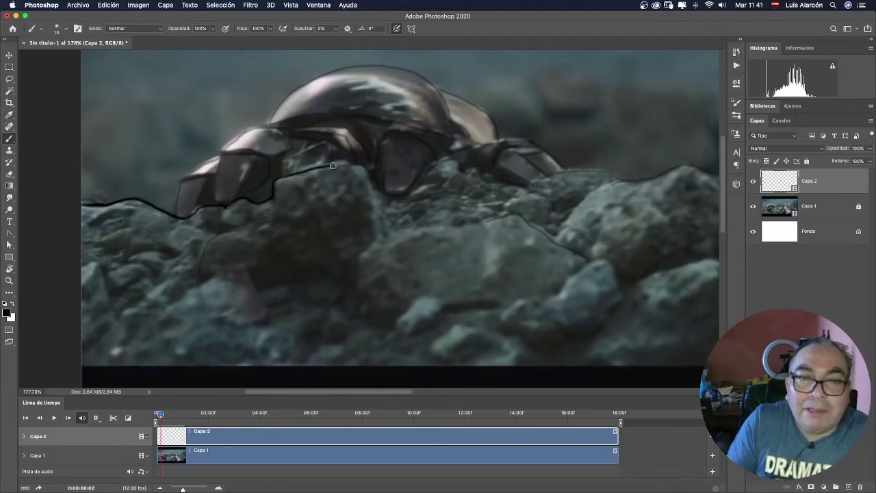
{"action": "left_click_drag", "start_coordinate": [358, 167], "coordinate": [374, 183]}
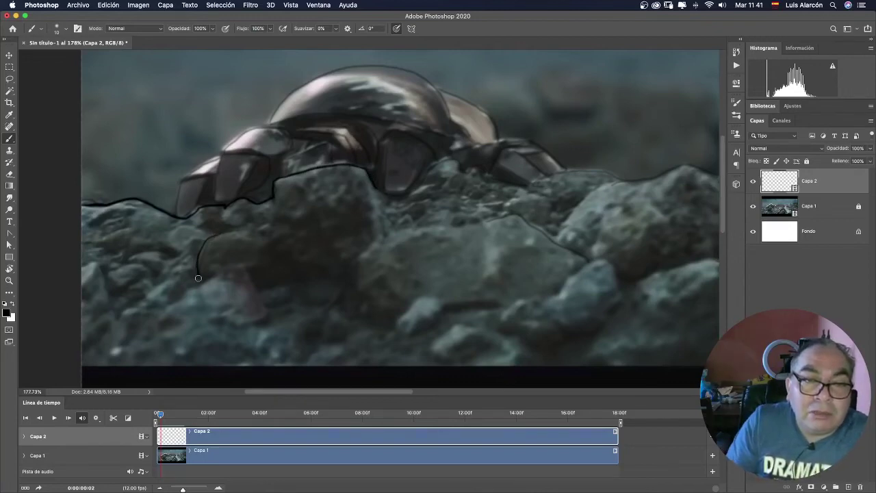
{"action": "left_click_drag", "start_coordinate": [369, 256], "coordinate": [215, 276]}
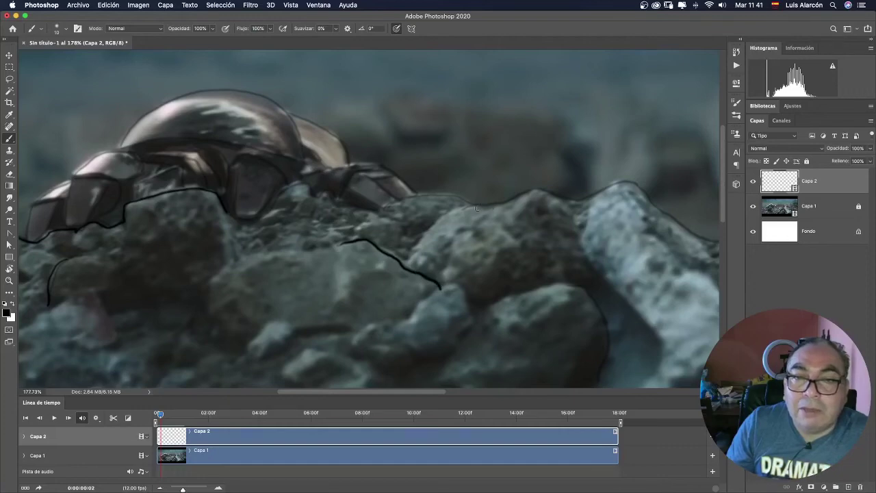
{"action": "left_click_drag", "start_coordinate": [465, 210], "coordinate": [496, 205]}
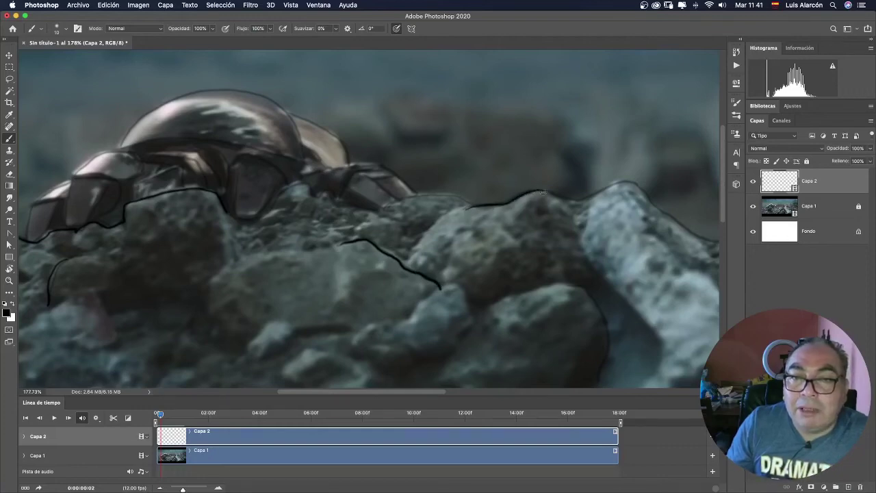
{"action": "left_click_drag", "start_coordinate": [631, 183], "coordinate": [642, 187]}
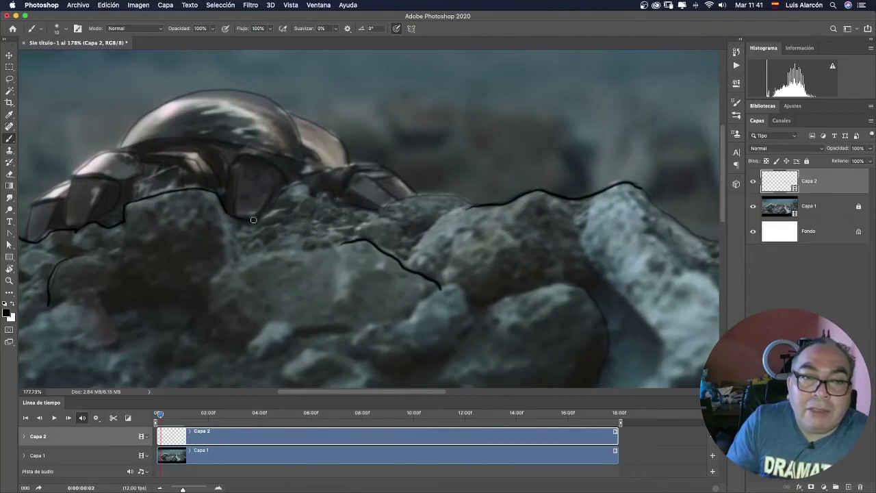
{"action": "mouse_move", "coordinate": [310, 195]}
{"action": "left_mouse_down"}
{"action": "mouse_move", "coordinate": [349, 209]}
{"action": "mouse_move", "coordinate": [457, 195]}
{"action": "mouse_move", "coordinate": [486, 205]}
{"action": "left_mouse_up"}
Outline the rock edge down to the image bottom, the rightmost rock ridge and the pale rock
{"action": "mouse_move", "coordinate": [474, 291]}
{"action": "left_mouse_down"}
{"action": "mouse_move", "coordinate": [407, 297]}
{"action": "mouse_move", "coordinate": [268, 256]}
{"action": "left_mouse_up"}
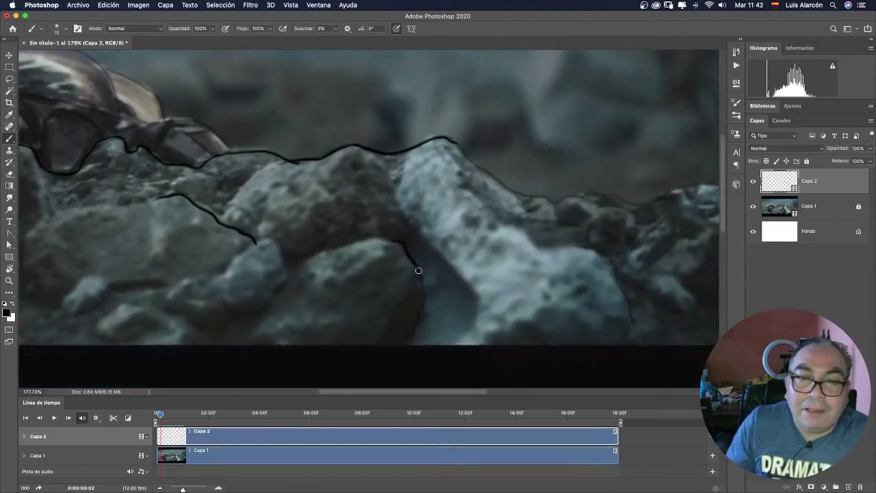
{"action": "left_click_drag", "start_coordinate": [419, 270], "coordinate": [410, 346]}
{"action": "mouse_move", "coordinate": [510, 206]}
{"action": "left_mouse_down"}
{"action": "mouse_move", "coordinate": [391, 235]}
{"action": "mouse_move", "coordinate": [328, 235]}
{"action": "left_mouse_up"}
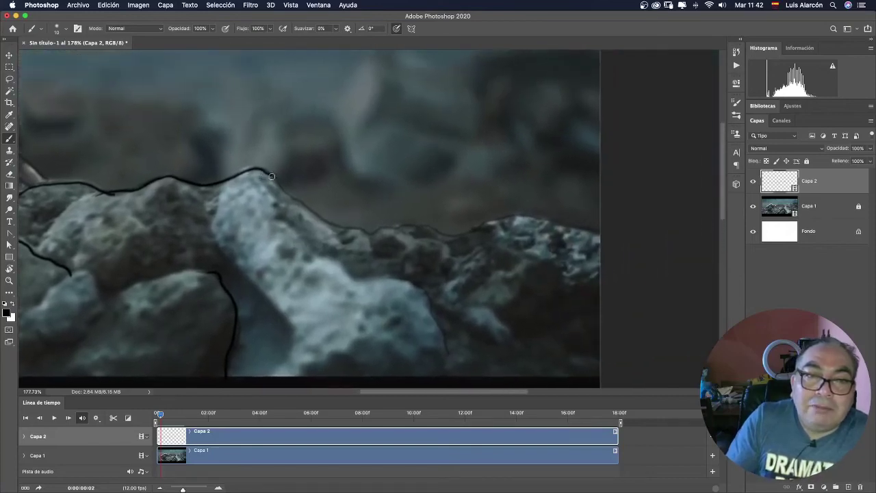
{"action": "mouse_move", "coordinate": [272, 177]}
{"action": "left_mouse_down"}
{"action": "mouse_move", "coordinate": [341, 230]}
{"action": "mouse_move", "coordinate": [470, 234]}
{"action": "mouse_move", "coordinate": [530, 216]}
{"action": "mouse_move", "coordinate": [609, 235]}
{"action": "left_mouse_up"}
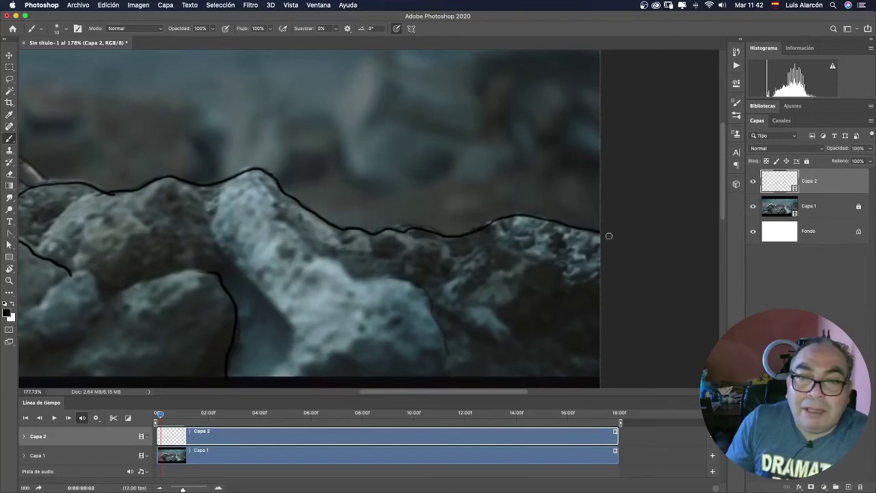
{"action": "left_click_drag", "start_coordinate": [394, 277], "coordinate": [422, 291]}
{"action": "left_click_drag", "start_coordinate": [439, 320], "coordinate": [447, 372]}
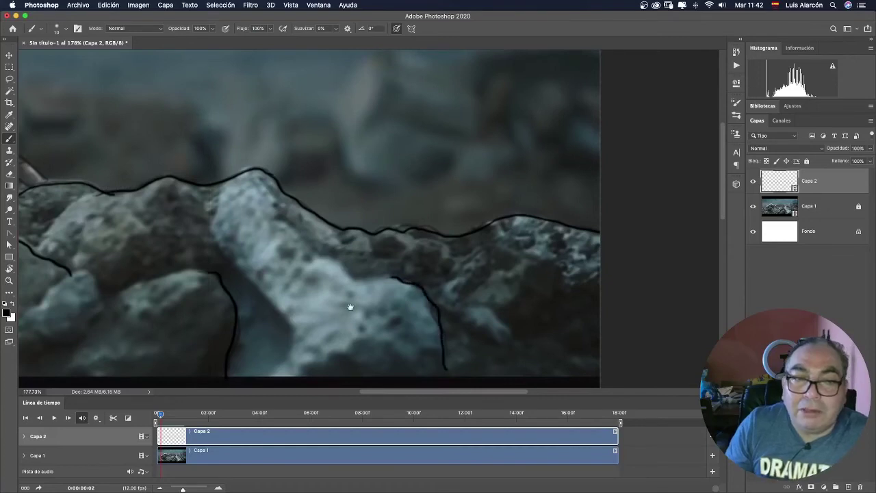
{"action": "mouse_move", "coordinate": [348, 303]}
{"action": "left_mouse_down"}
{"action": "mouse_move", "coordinate": [477, 306]}
{"action": "mouse_move", "coordinate": [517, 330]}
{"action": "left_mouse_up"}
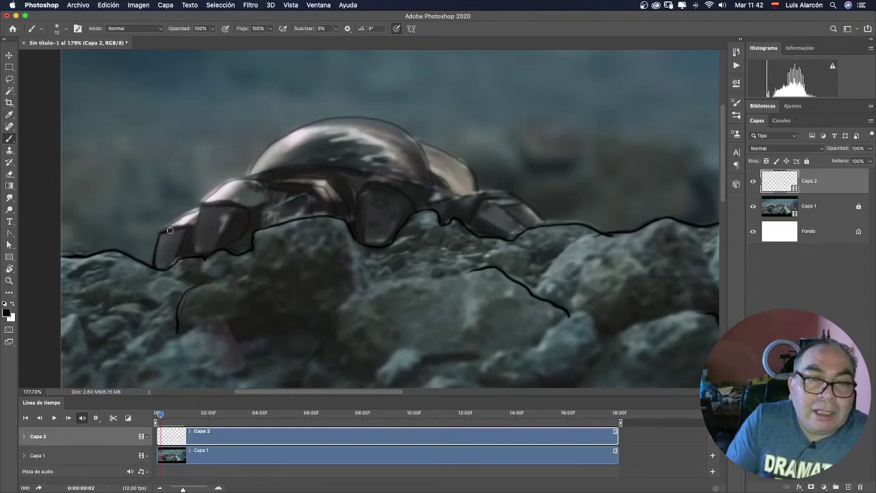
Outline the beetle's head segments from the front tip along the top edge
{"action": "left_click_drag", "start_coordinate": [170, 230], "coordinate": [187, 233]}
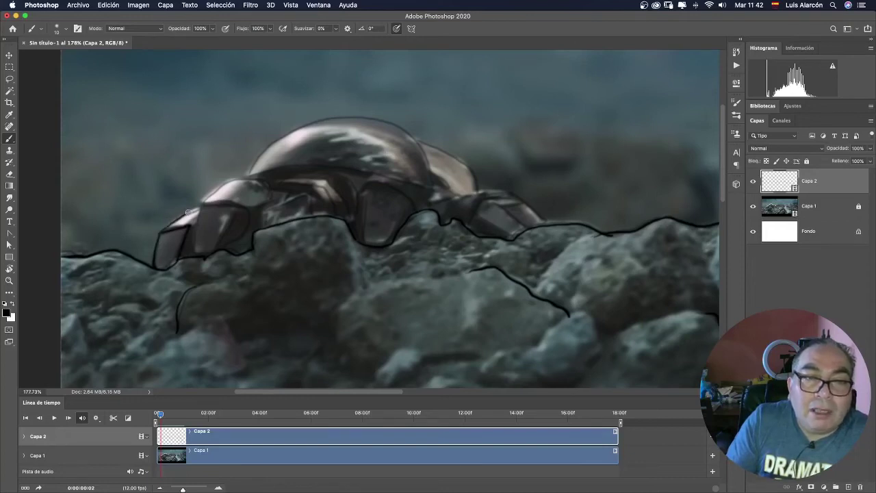
{"action": "mouse_move", "coordinate": [203, 208]}
{"action": "left_mouse_down"}
{"action": "mouse_move", "coordinate": [229, 235]}
{"action": "mouse_move", "coordinate": [253, 214]}
{"action": "left_mouse_up"}
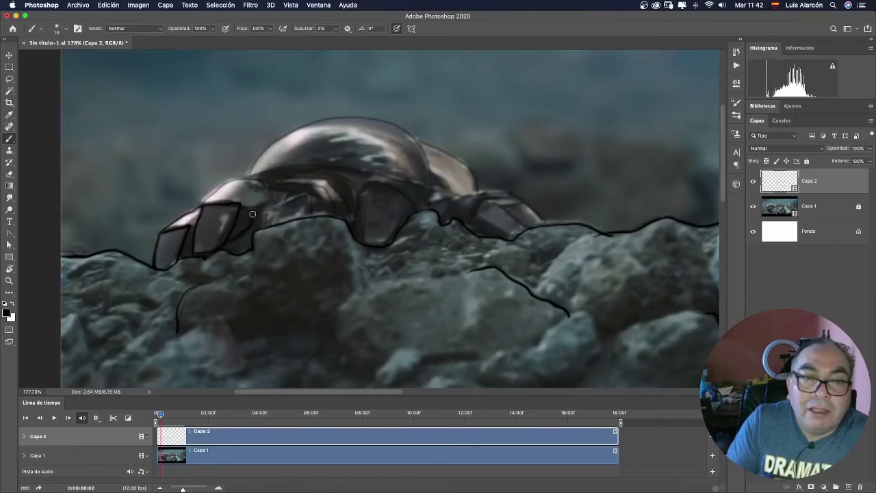
{"action": "left_click_drag", "start_coordinate": [202, 200], "coordinate": [224, 182]}
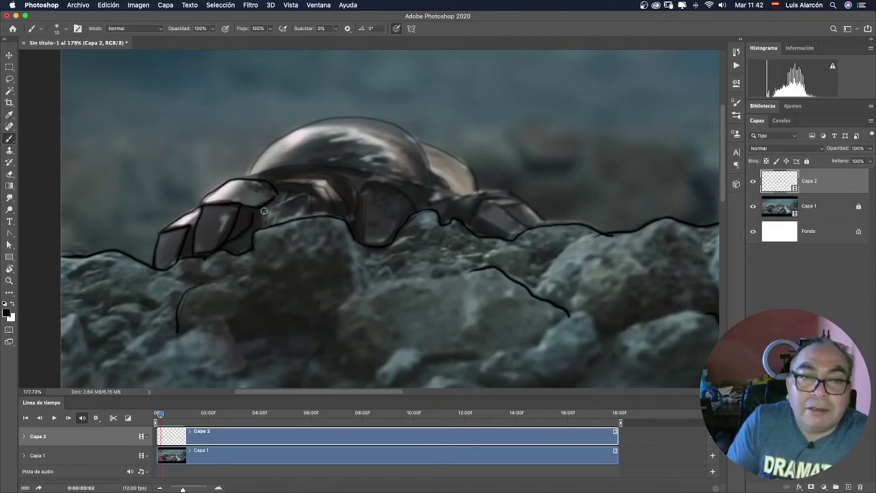
{"action": "left_click_drag", "start_coordinate": [264, 211], "coordinate": [328, 207]}
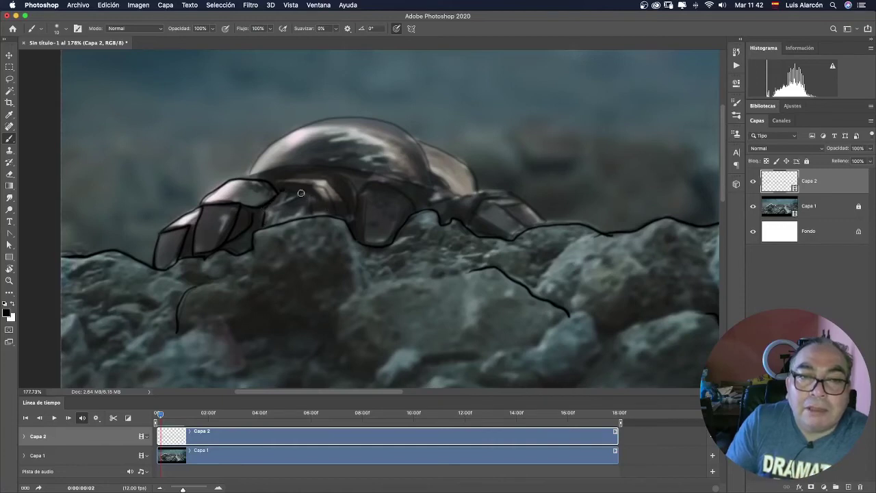
{"action": "left_click_drag", "start_coordinate": [283, 192], "coordinate": [273, 206]}
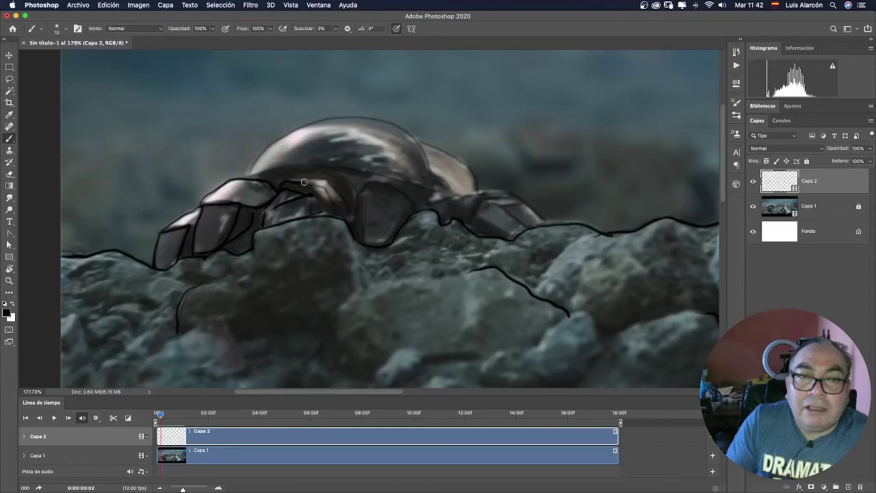
{"action": "mouse_move", "coordinate": [304, 182]}
{"action": "left_mouse_down"}
{"action": "mouse_move", "coordinate": [323, 202]}
{"action": "mouse_move", "coordinate": [319, 179]}
{"action": "left_mouse_up"}
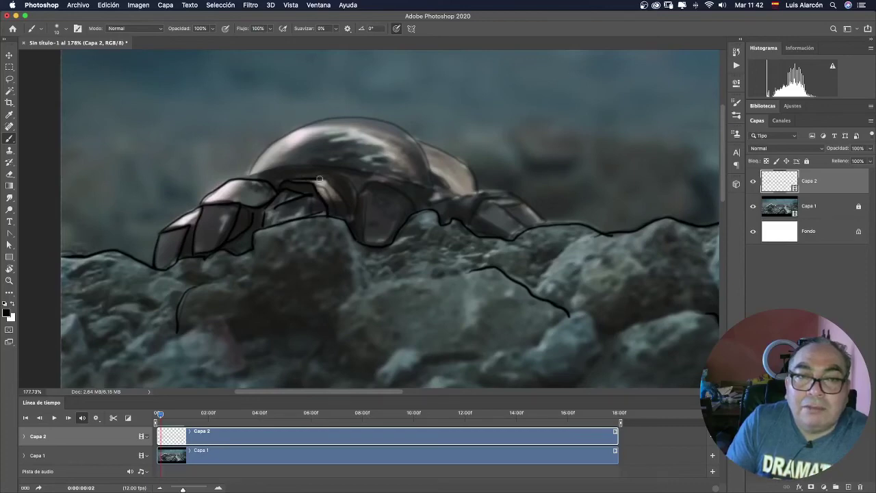
{"action": "left_click_drag", "start_coordinate": [345, 221], "coordinate": [325, 204]}
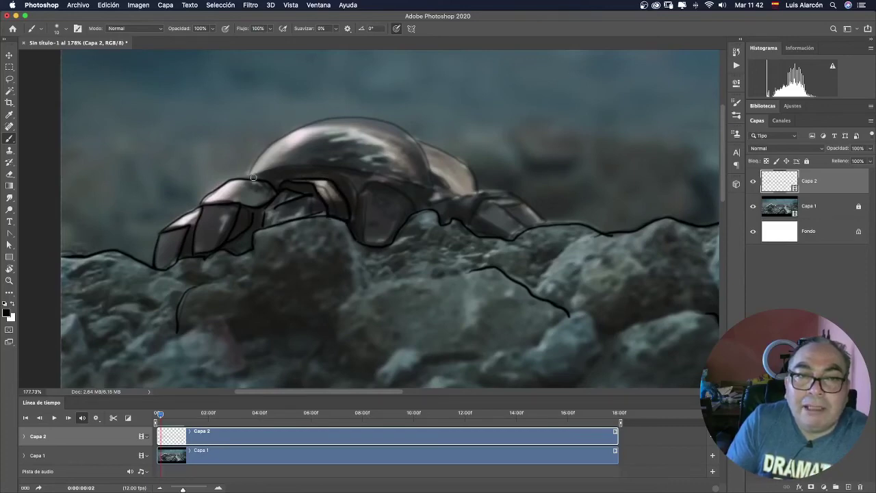
{"action": "left_click_drag", "start_coordinate": [252, 176], "coordinate": [334, 168]}
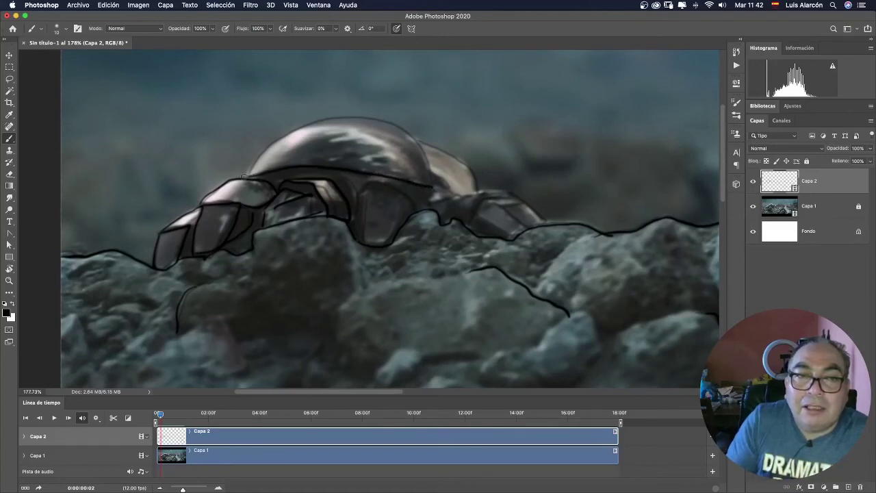
Trace the top of the shell and the rear leg's outline down to the rocks
{"action": "mouse_move", "coordinate": [296, 132]}
{"action": "left_mouse_down"}
{"action": "mouse_move", "coordinate": [334, 122]}
{"action": "mouse_move", "coordinate": [411, 140]}
{"action": "mouse_move", "coordinate": [430, 163]}
{"action": "left_mouse_up"}
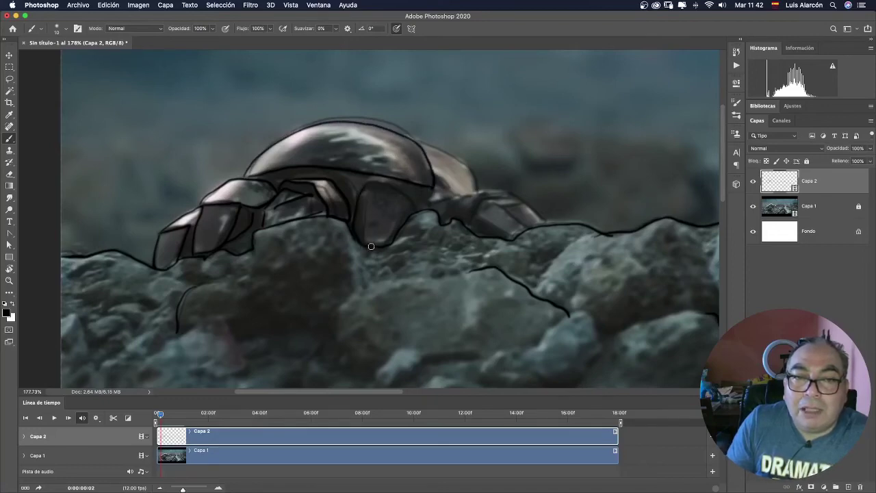
{"action": "mouse_move", "coordinate": [363, 240]}
{"action": "left_mouse_down"}
{"action": "mouse_move", "coordinate": [396, 234]}
{"action": "mouse_move", "coordinate": [404, 217]}
{"action": "left_mouse_up"}
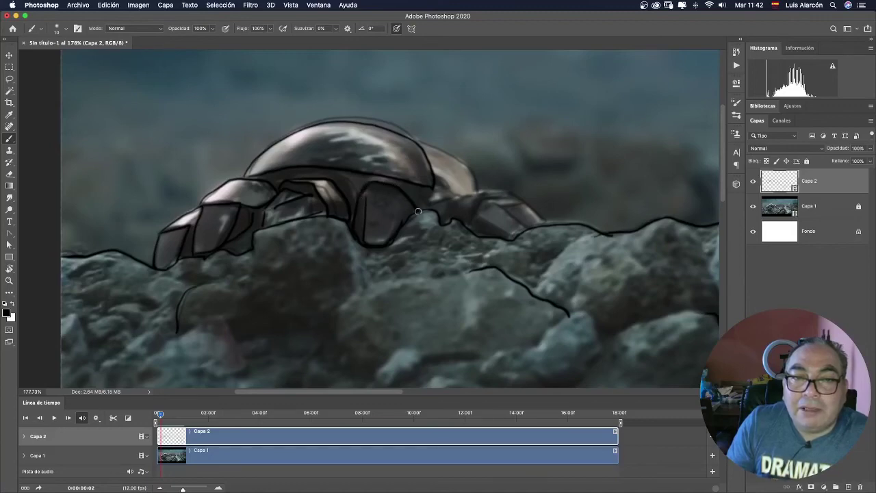
{"action": "left_click_drag", "start_coordinate": [434, 201], "coordinate": [452, 197]}
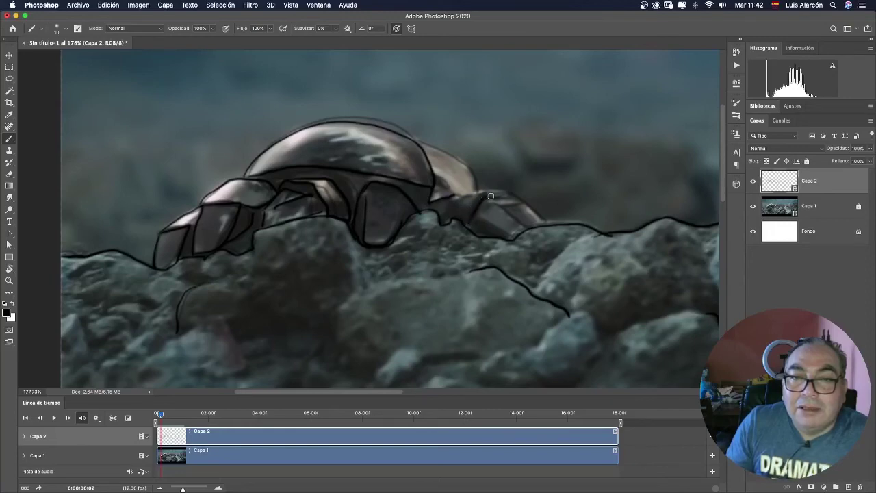
{"action": "left_click_drag", "start_coordinate": [511, 192], "coordinate": [463, 195]}
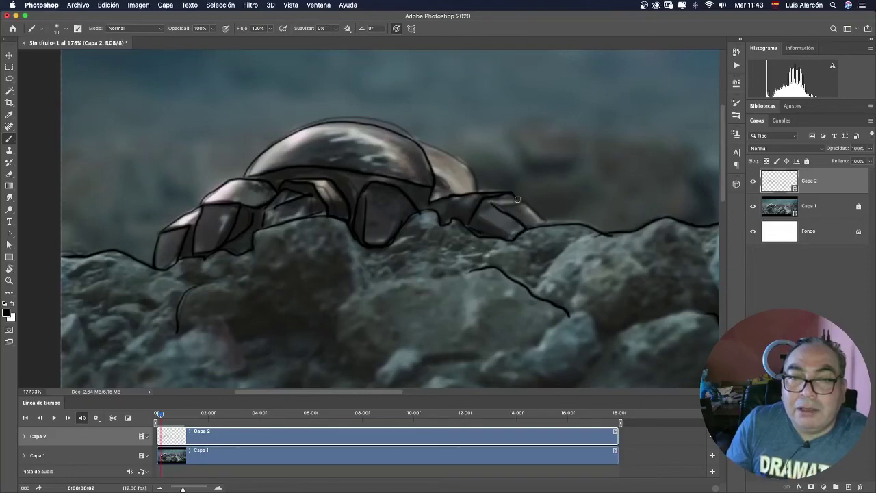
{"action": "left_click_drag", "start_coordinate": [518, 199], "coordinate": [542, 217]}
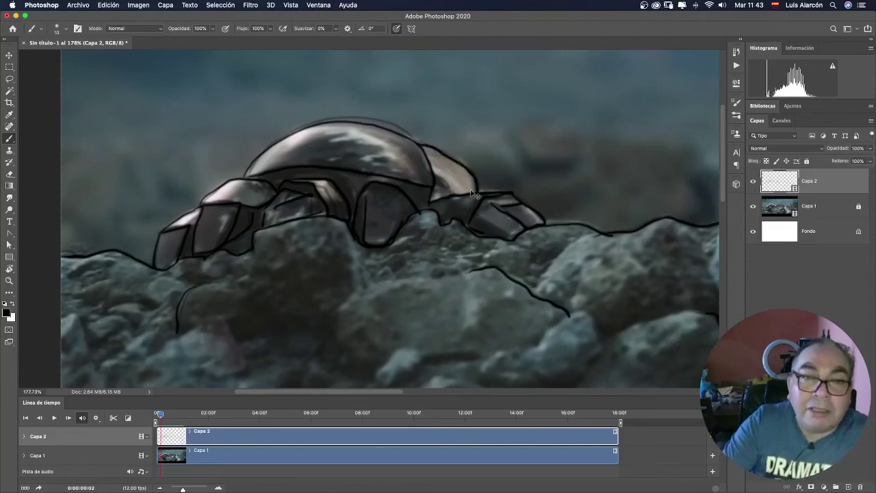
{"action": "key", "text": "ctrl+0"}
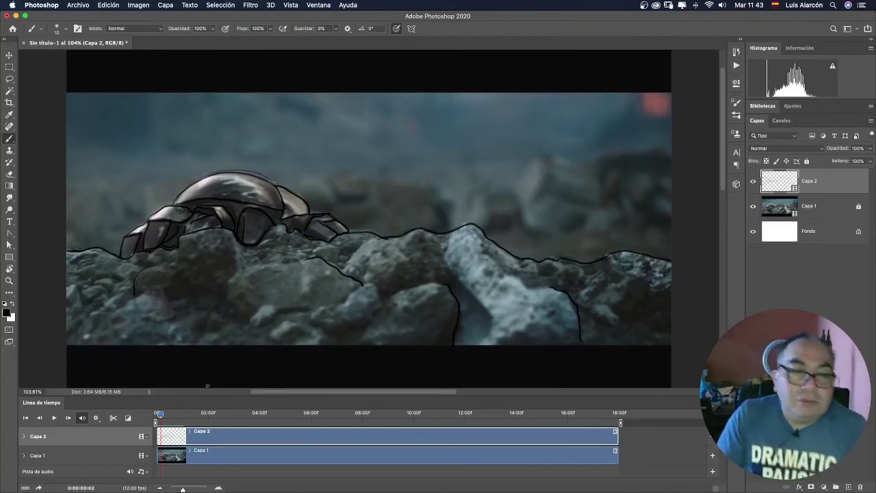
{"action": "left_click", "coordinate": [39, 418]}
{"action": "left_click", "coordinate": [39, 418]}
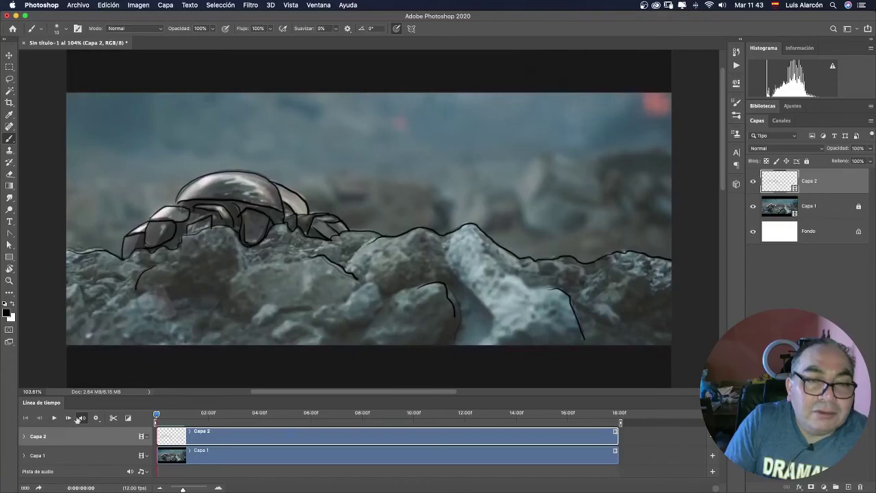
{"action": "left_click", "coordinate": [69, 418]}
{"action": "left_click", "coordinate": [69, 418]}
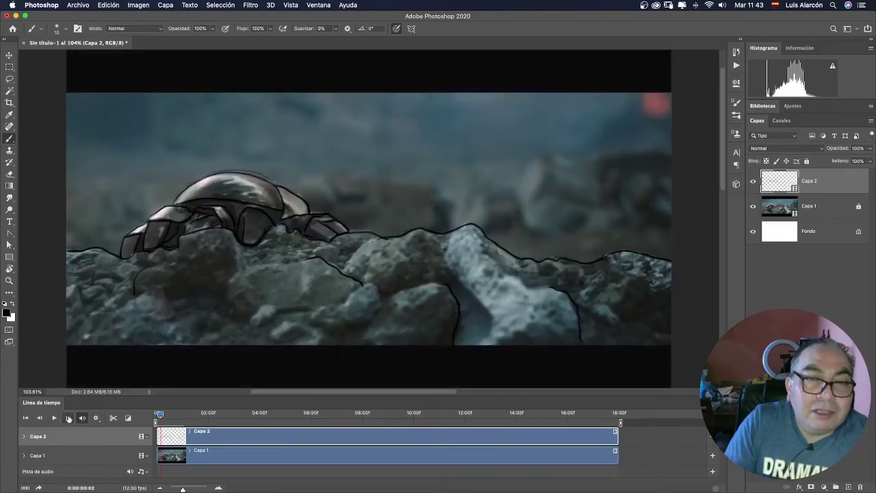
{"action": "left_click", "coordinate": [39, 418]}
{"action": "left_click", "coordinate": [39, 418]}
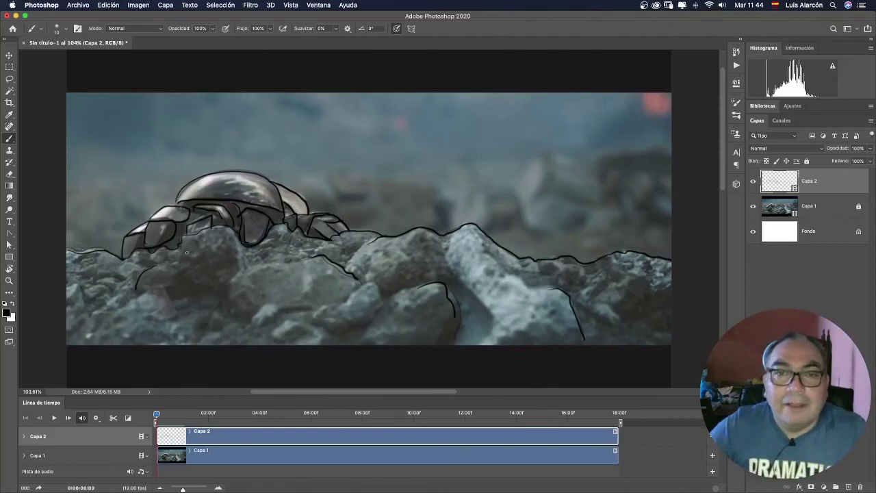
Load ironman1.psd from recent files and toggle the Rectángulo 2 letterbox bars on and off
{"action": "left_click", "coordinate": [77, 5]}
{"action": "mouse_move", "coordinate": [94, 51]}
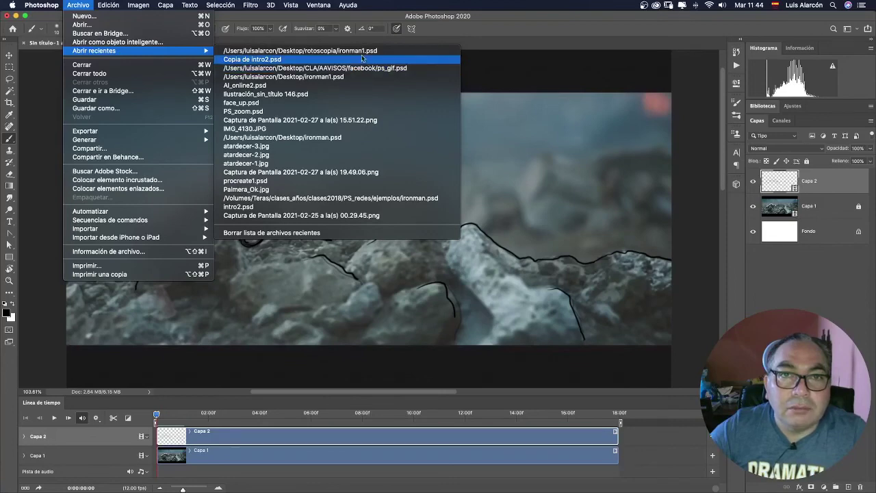
{"action": "left_click", "coordinate": [365, 52]}
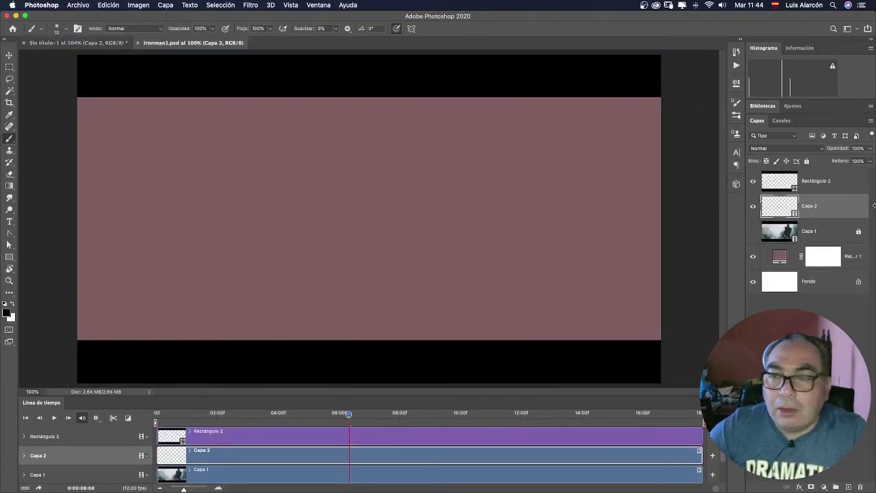
{"action": "left_click", "coordinate": [824, 182]}
{"action": "left_click", "coordinate": [754, 181]}
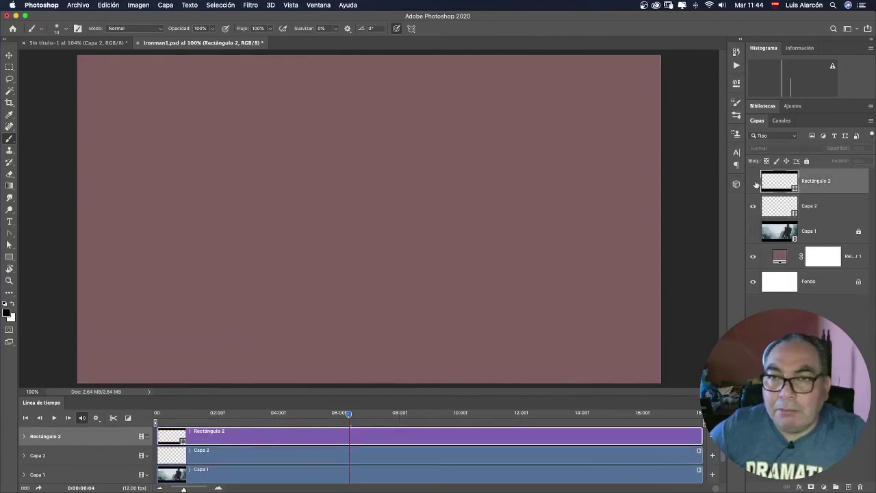
{"action": "left_click", "coordinate": [754, 181]}
{"action": "left_click", "coordinate": [754, 182]}
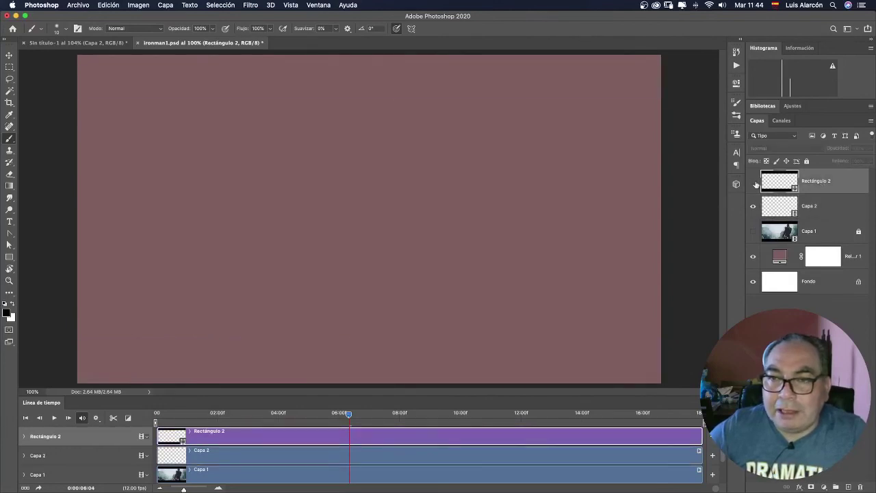
{"action": "left_click", "coordinate": [754, 182]}
{"action": "left_click", "coordinate": [754, 181]}
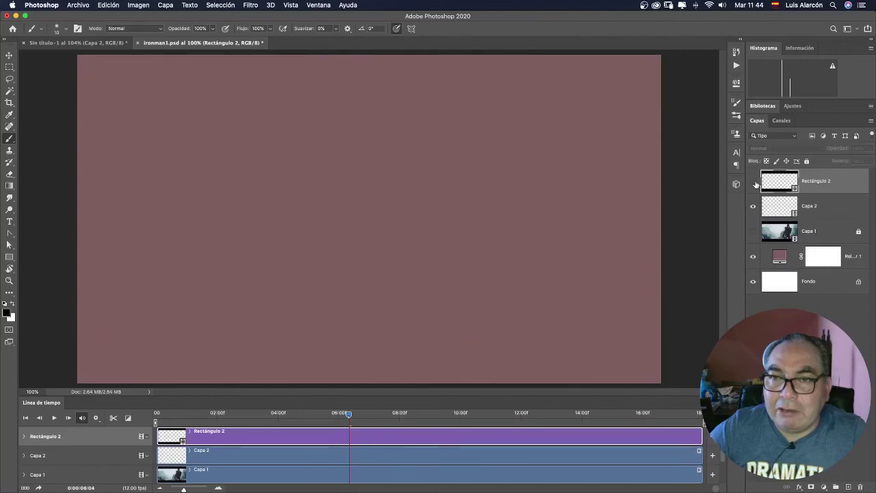
{"action": "left_click", "coordinate": [754, 182]}
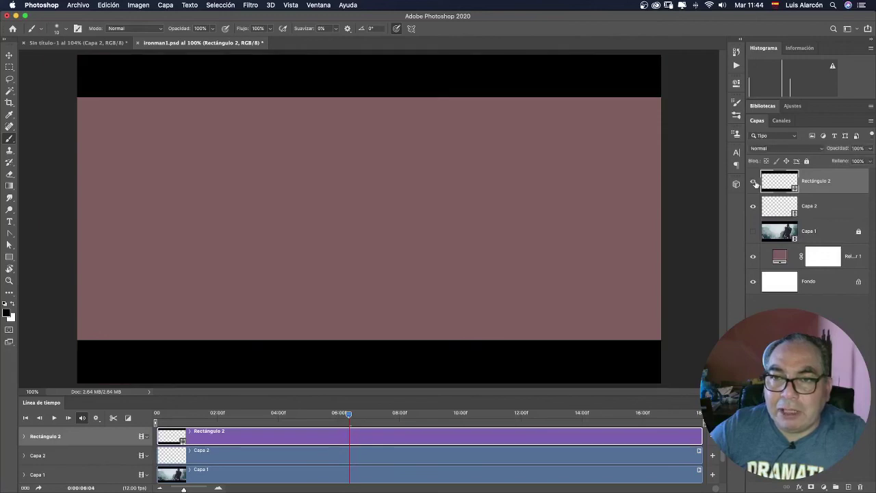
Toggle the pink fill layer's visibility off and back on to inspect it
{"action": "left_click", "coordinate": [754, 257]}
{"action": "left_click", "coordinate": [754, 257]}
{"action": "left_click", "coordinate": [754, 257]}
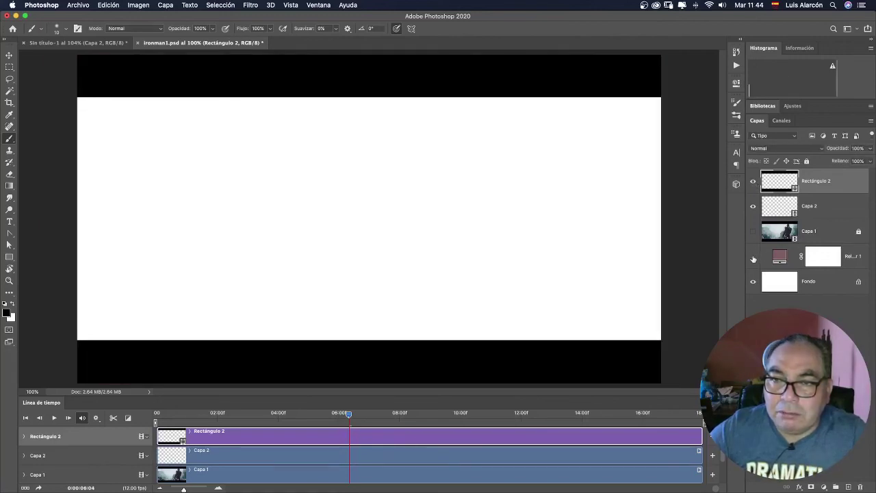
{"action": "left_click", "coordinate": [754, 258]}
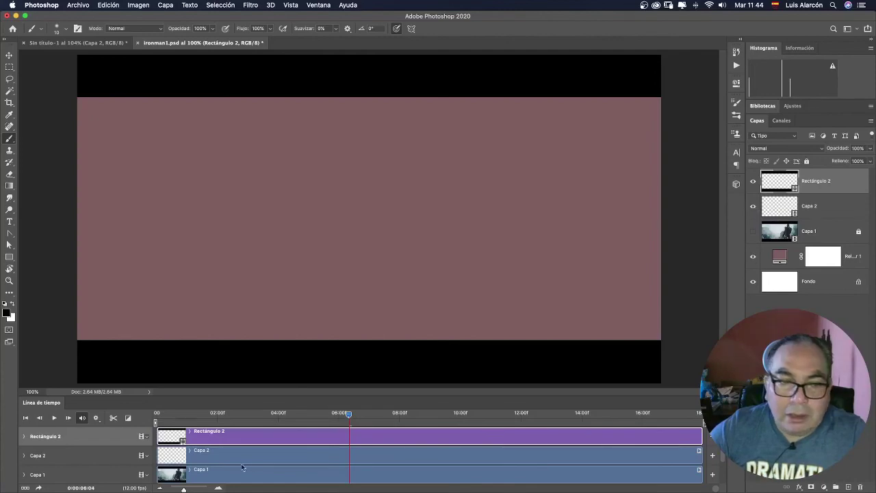
Scrub and play the Iron Man line-art animation, then reveal the Capa 1 video beneath it
{"action": "mouse_move", "coordinate": [349, 415]}
{"action": "left_mouse_down"}
{"action": "mouse_move", "coordinate": [145, 410]}
{"action": "mouse_move", "coordinate": [309, 422]}
{"action": "mouse_move", "coordinate": [157, 415]}
{"action": "left_mouse_up"}
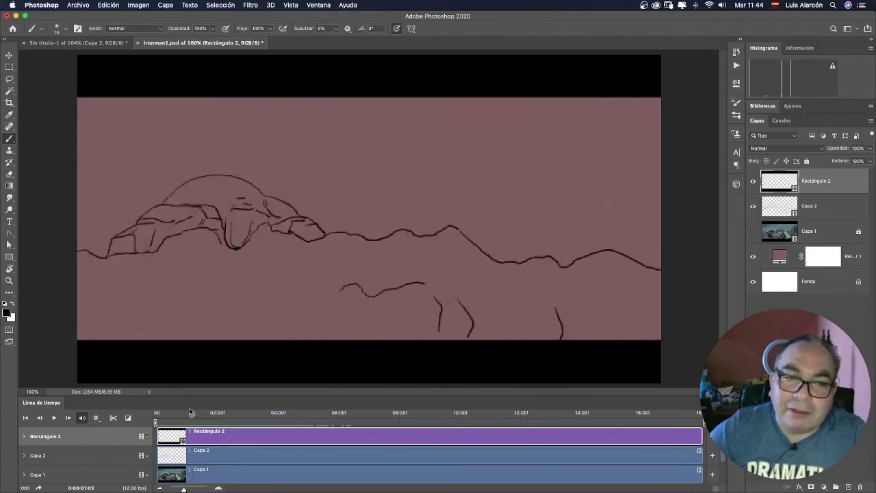
{"action": "left_click", "coordinate": [54, 418]}
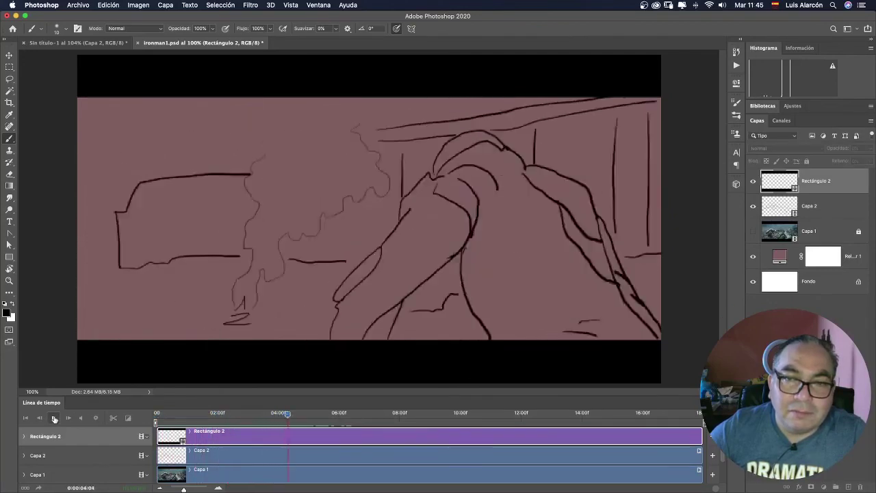
{"action": "left_click", "coordinate": [55, 417]}
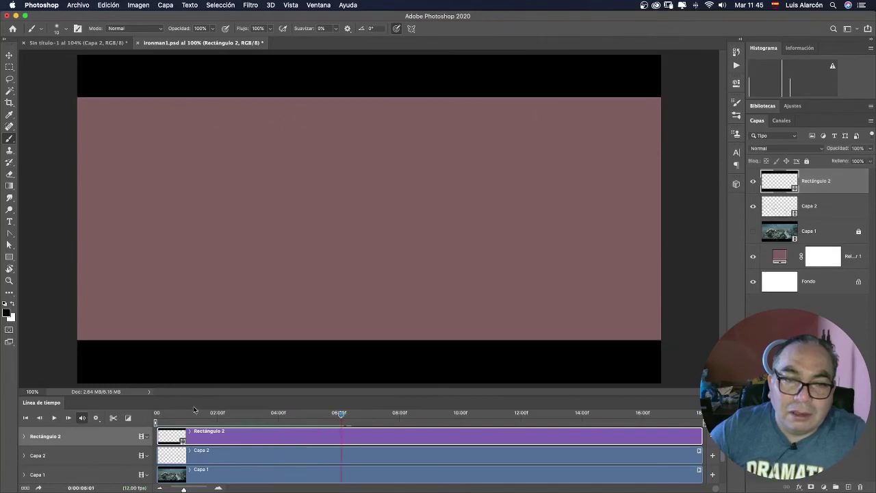
{"action": "mouse_move", "coordinate": [342, 416]}
{"action": "left_mouse_down"}
{"action": "mouse_move", "coordinate": [309, 416]}
{"action": "mouse_move", "coordinate": [313, 411]}
{"action": "left_mouse_up"}
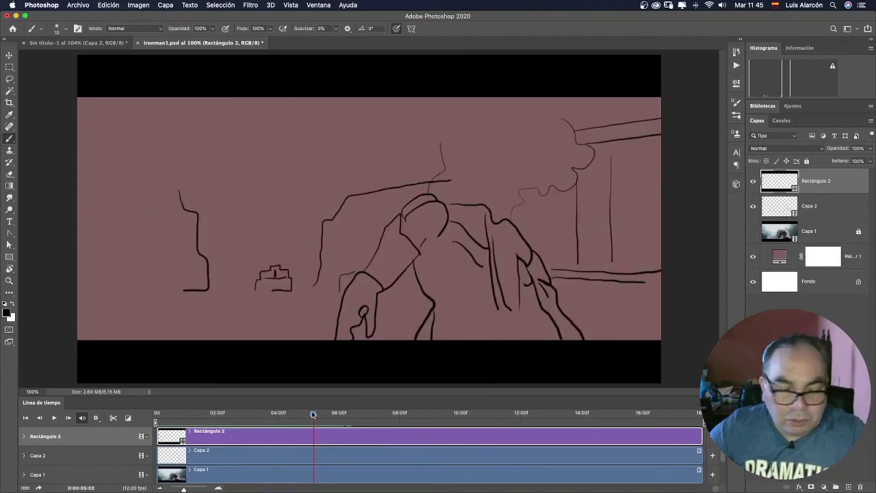
{"action": "mouse_move", "coordinate": [313, 415]}
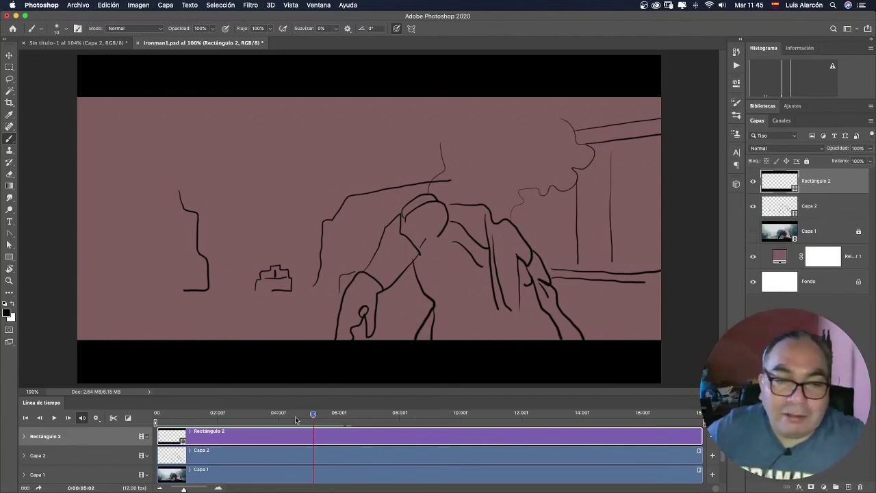
{"action": "mouse_move", "coordinate": [313, 415]}
{"action": "left_mouse_down"}
{"action": "mouse_move", "coordinate": [287, 415]}
{"action": "mouse_move", "coordinate": [408, 416]}
{"action": "mouse_move", "coordinate": [303, 416]}
{"action": "left_mouse_up"}
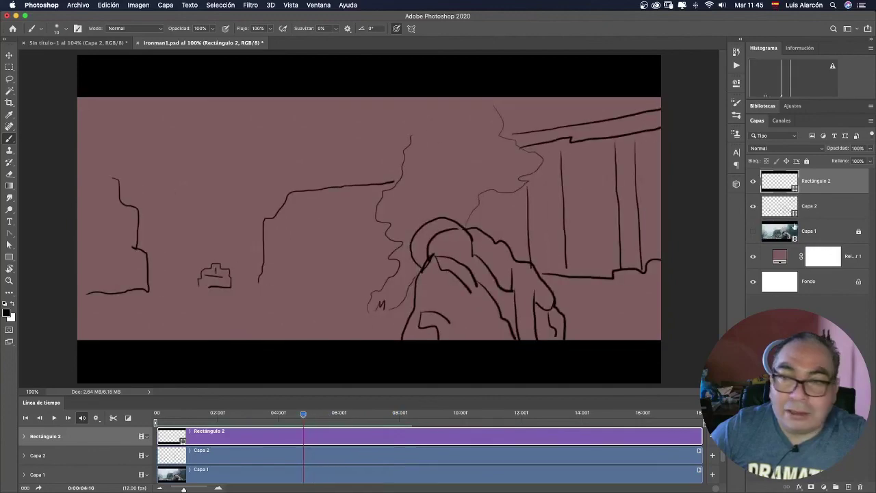
{"action": "left_click", "coordinate": [753, 232]}
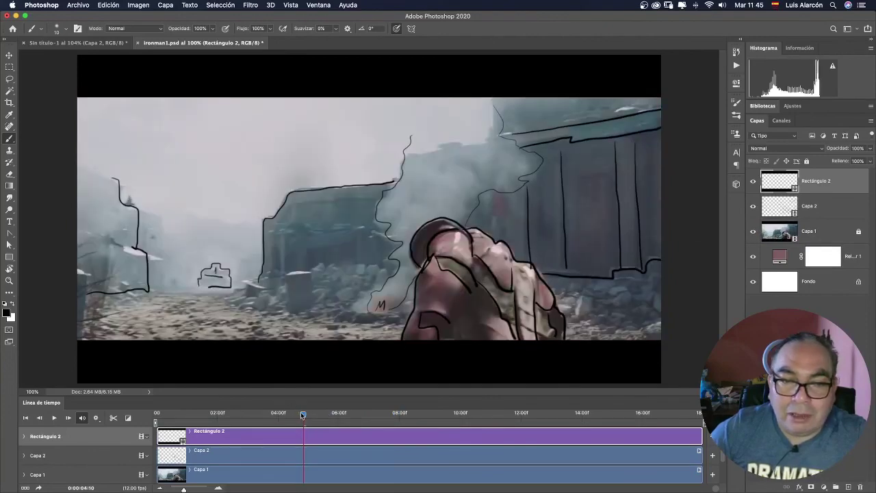
Scrub to about seven seconds, play the Iron Man outlines over the video, then close ironman1.psd
{"action": "left_click_drag", "start_coordinate": [303, 415], "coordinate": [387, 415]}
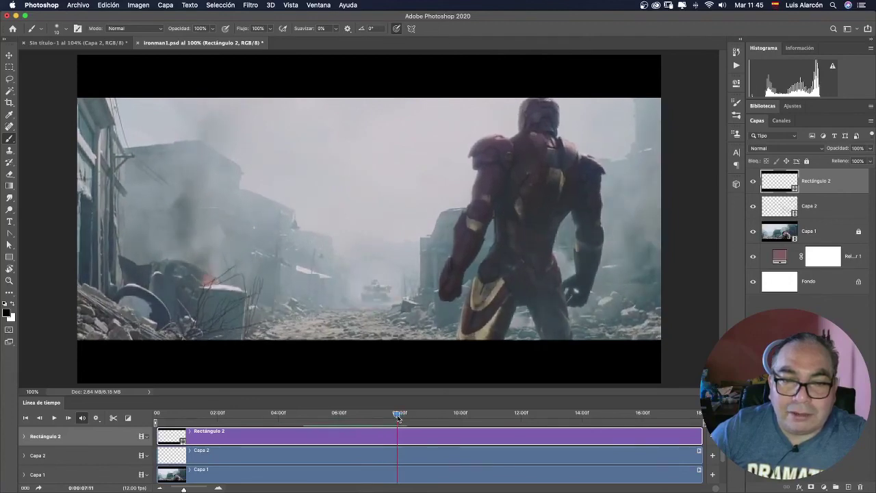
{"action": "mouse_move", "coordinate": [402, 419]}
{"action": "left_mouse_down"}
{"action": "mouse_move", "coordinate": [415, 419]}
{"action": "mouse_move", "coordinate": [392, 418]}
{"action": "mouse_move", "coordinate": [422, 417]}
{"action": "mouse_move", "coordinate": [295, 417]}
{"action": "mouse_move", "coordinate": [551, 417]}
{"action": "mouse_move", "coordinate": [161, 411]}
{"action": "left_mouse_up"}
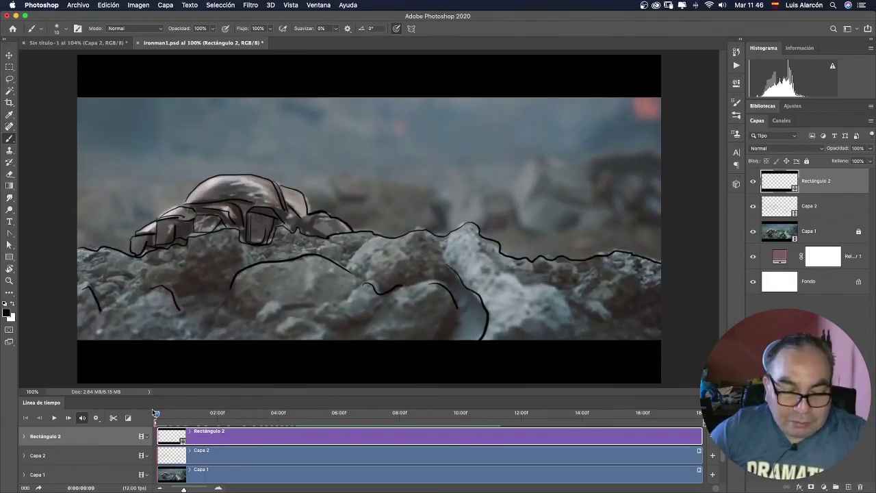
{"action": "key", "text": "space"}
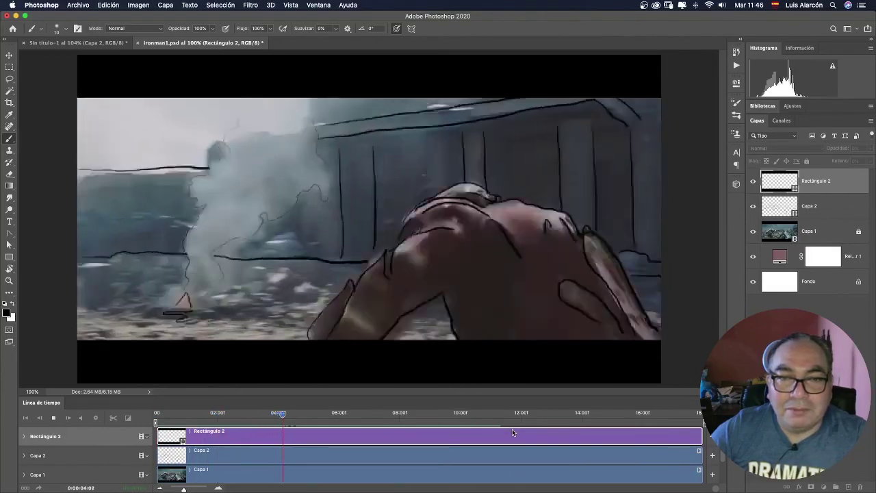
{"action": "key", "text": "space"}
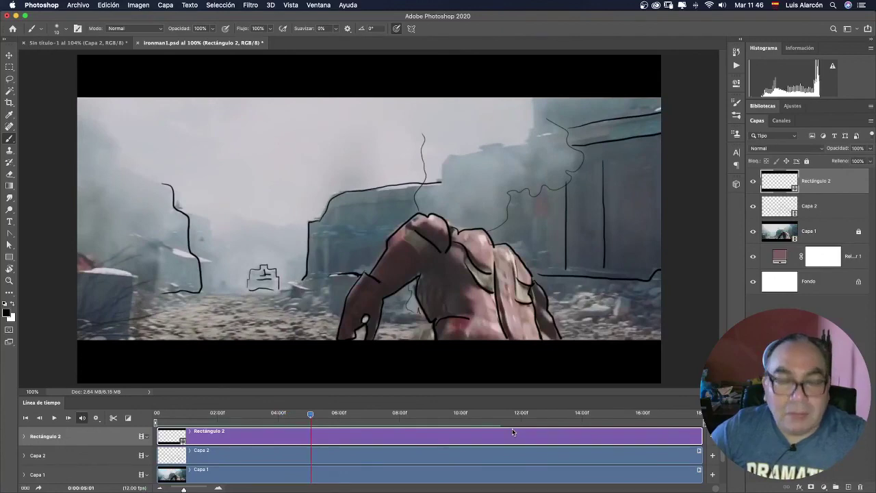
{"action": "left_click", "coordinate": [138, 43]}
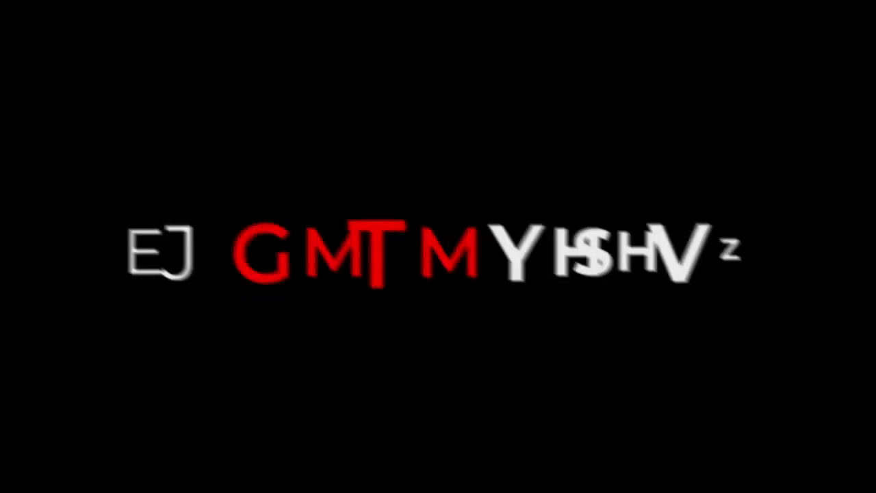